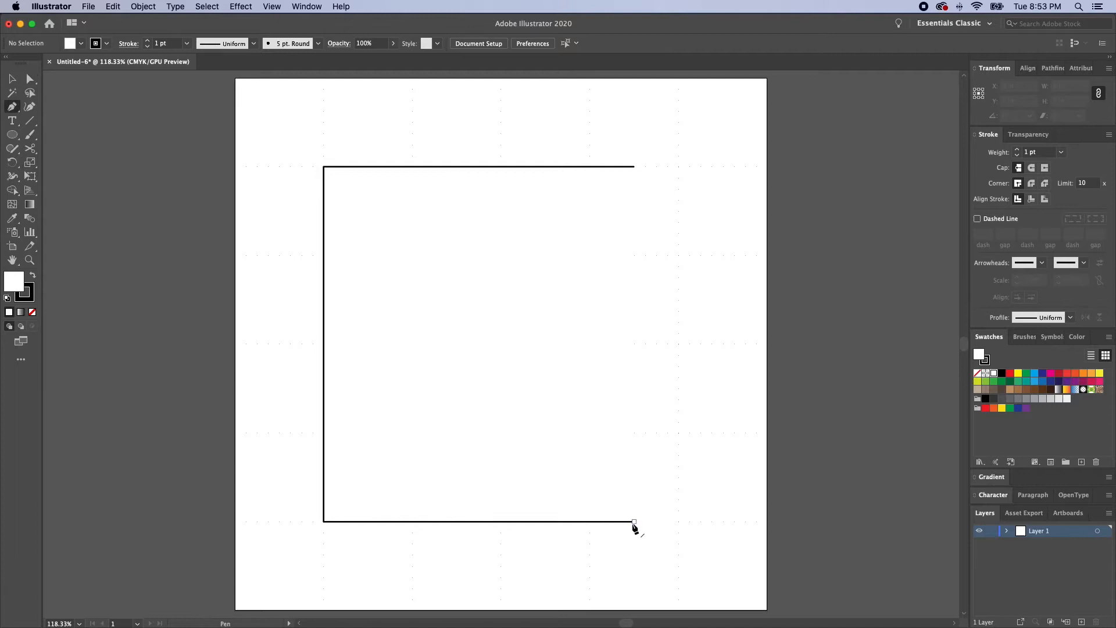
Add a short downward serif to the end of the E's upper arm and remove the fill from the E outline.
{"action": "left_click_drag", "start_coordinate": [634, 167], "coordinate": [634, 202]}
{"action": "key", "text": "Return"}
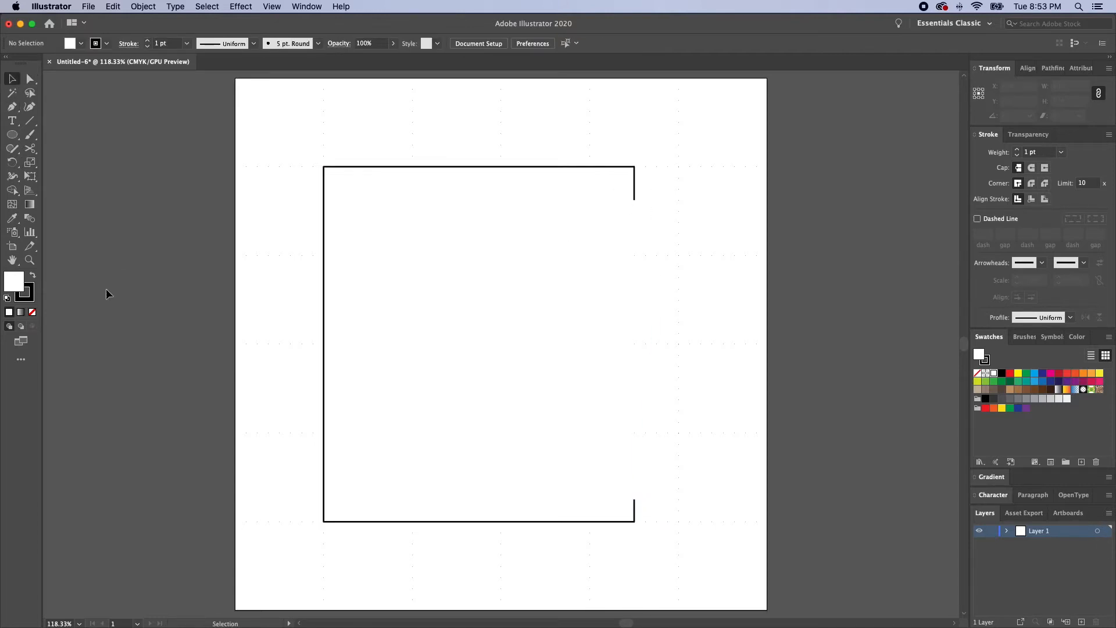
{"action": "left_click", "coordinate": [443, 276]}
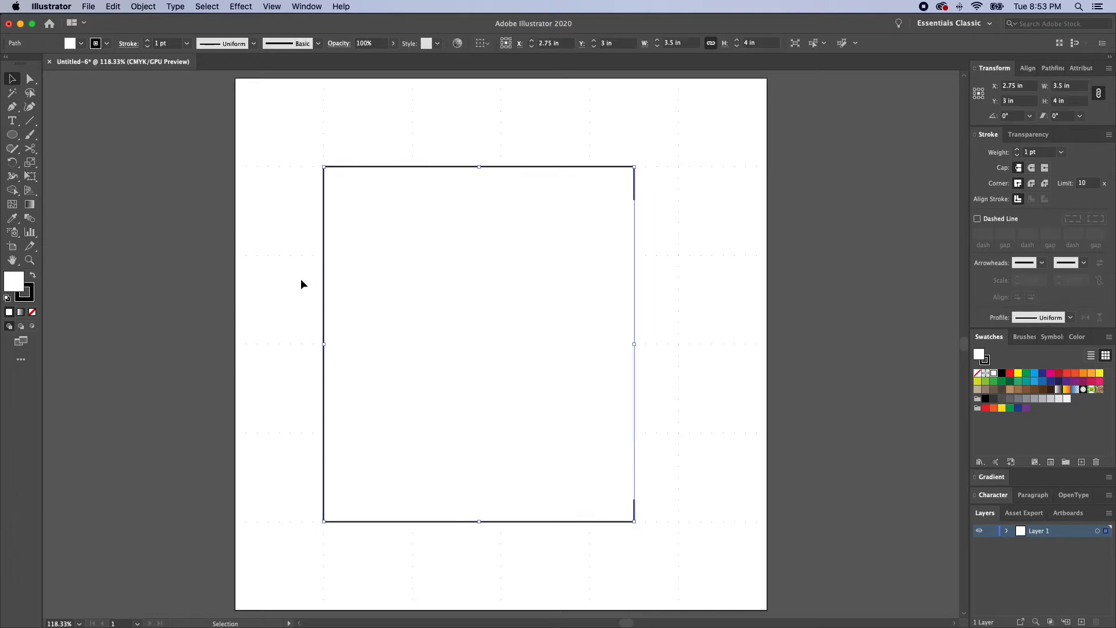
{"action": "key", "text": "slash"}
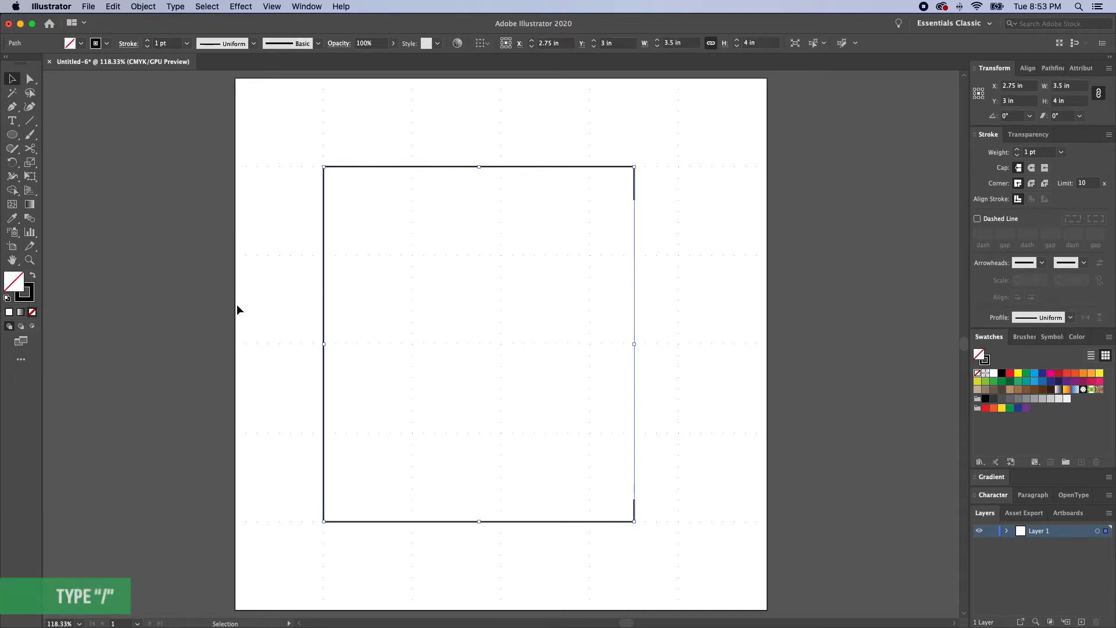
{"action": "left_click", "coordinate": [237, 307]}
Draw the E's middle arm from the stem's midpoint to X 4 in, with a vertical serif crossing its end.
{"action": "key", "text": "p"}
{"action": "left_click", "coordinate": [324, 344]}
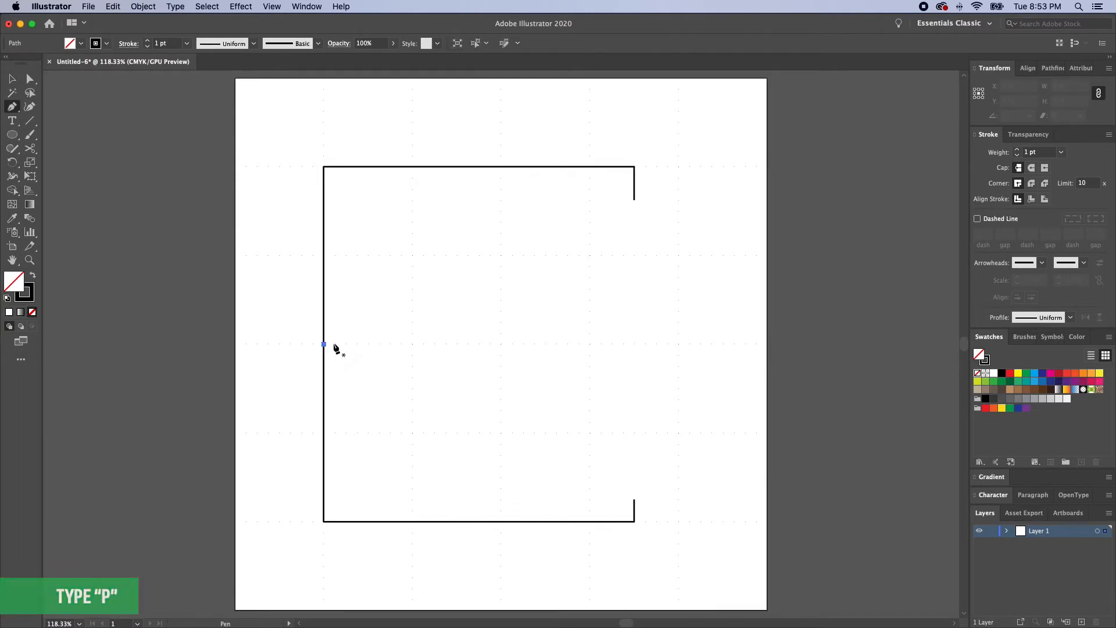
{"action": "left_click", "coordinate": [590, 343]}
{"action": "key", "text": "Escape"}
{"action": "left_click", "coordinate": [590, 322]}
{"action": "left_click", "coordinate": [590, 374]}
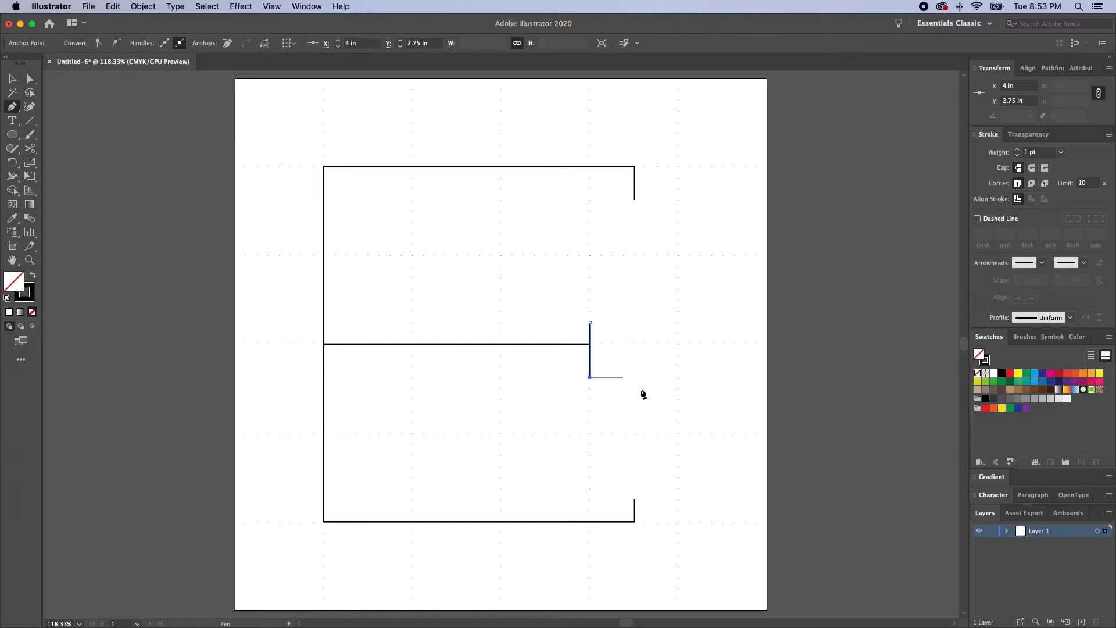
Shorten the lower end of the middle arm's vertical serif so that it is centred on the arm.
{"action": "key", "text": "super+shift+a"}
{"action": "key", "text": "a"}
{"action": "left_click_drag", "start_coordinate": [590, 377], "coordinate": [590, 370]}
{"action": "key", "text": "super+shift+a"}
Draw horizontal serifs about 0.375 in long extending left from the top and bottom of the E's stem.
{"action": "key", "text": "p"}
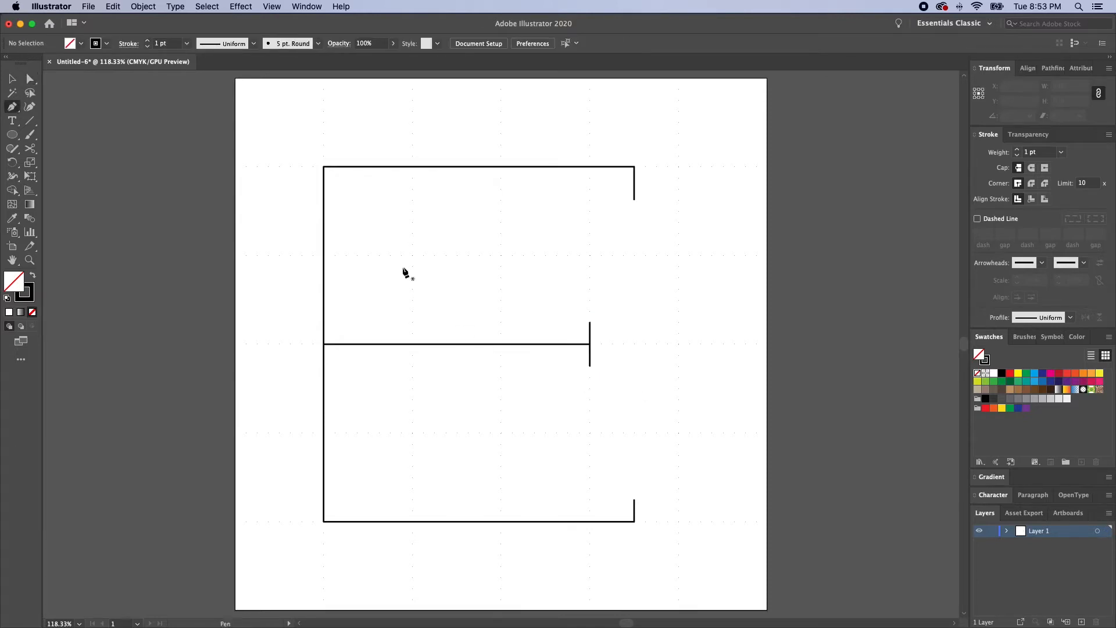
{"action": "left_click", "coordinate": [324, 167]}
{"action": "left_click", "coordinate": [290, 167]}
{"action": "key", "text": "super+shift+a"}
{"action": "left_click", "coordinate": [324, 521]}
{"action": "left_click", "coordinate": [292, 523]}
Group all of the paths that form the letter E.
{"action": "key", "text": "v"}
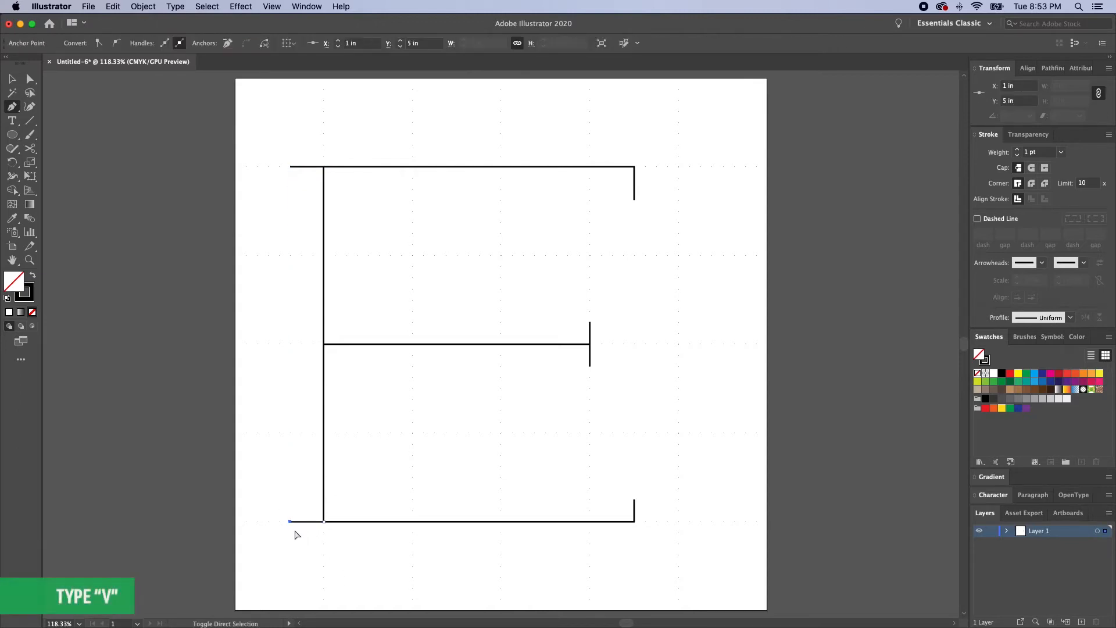
{"action": "key", "text": "super+a"}
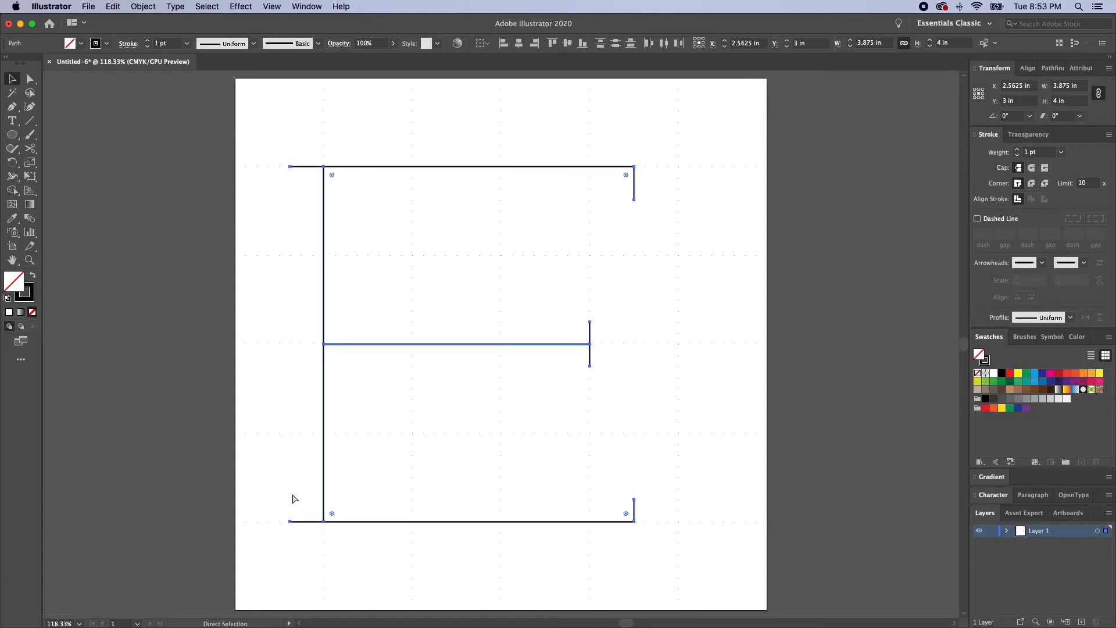
{"action": "key", "text": "super+g"}
{"action": "key", "text": "super+shift+a"}
Move the E group to the right so its centre sits at X 2.9375 in.
{"action": "left_click", "coordinate": [565, 348]}
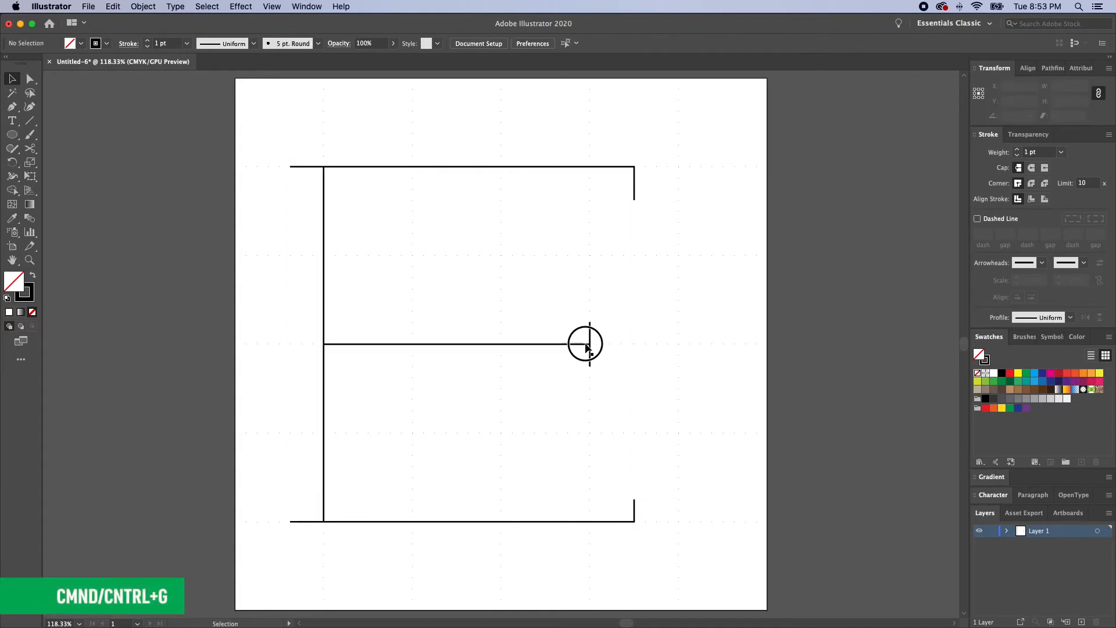
{"action": "left_click", "coordinate": [575, 347]}
{"action": "left_click_drag", "start_coordinate": [575, 349], "coordinate": [614, 344]}
{"action": "key", "text": "super+shift+a"}
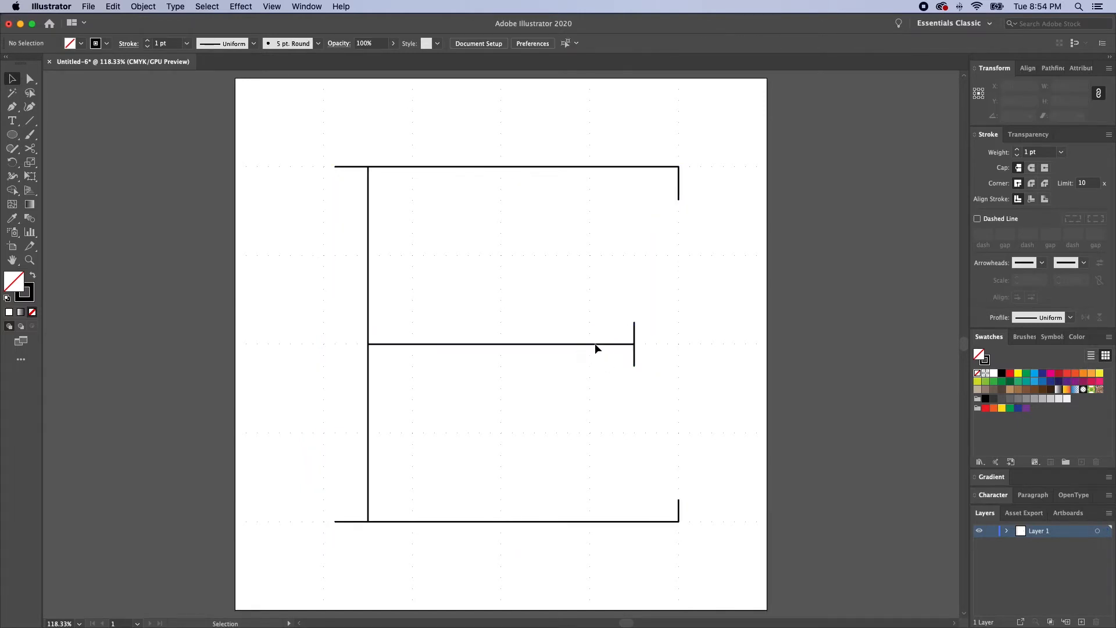
{"action": "left_click", "coordinate": [594, 347]}
{"action": "key", "text": "Left"}
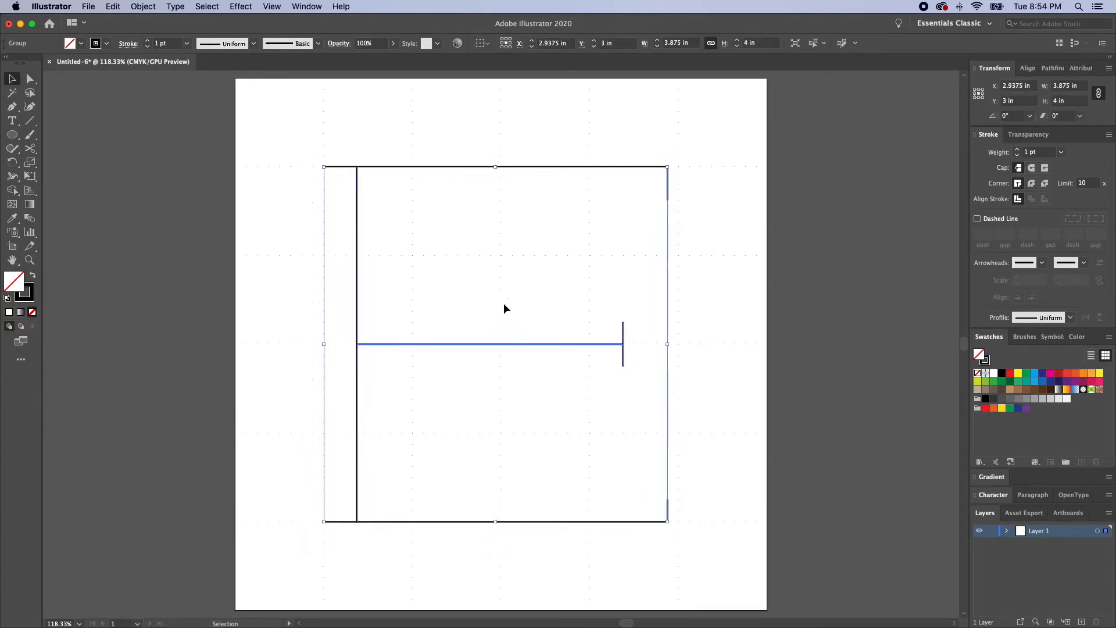
{"action": "key", "text": "super+shift+a"}
Draw a closed rectangle for the D with the Pen tool, from 0.75 in, 2 in to 5.375 in, 4.5 in.
{"action": "key", "text": "p"}
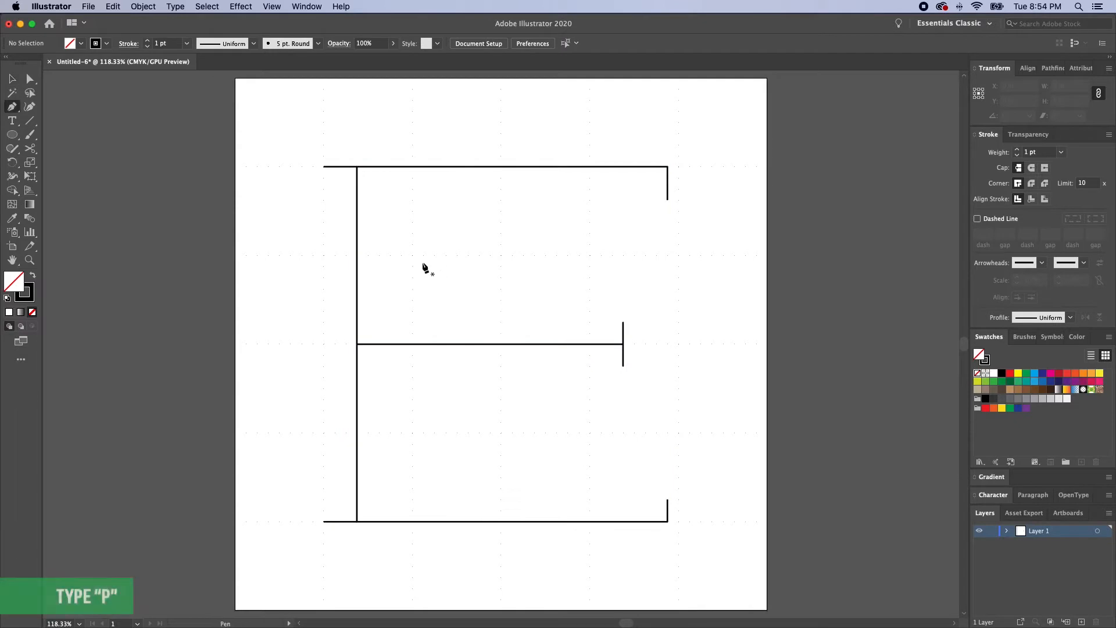
{"action": "left_click", "coordinate": [301, 254]}
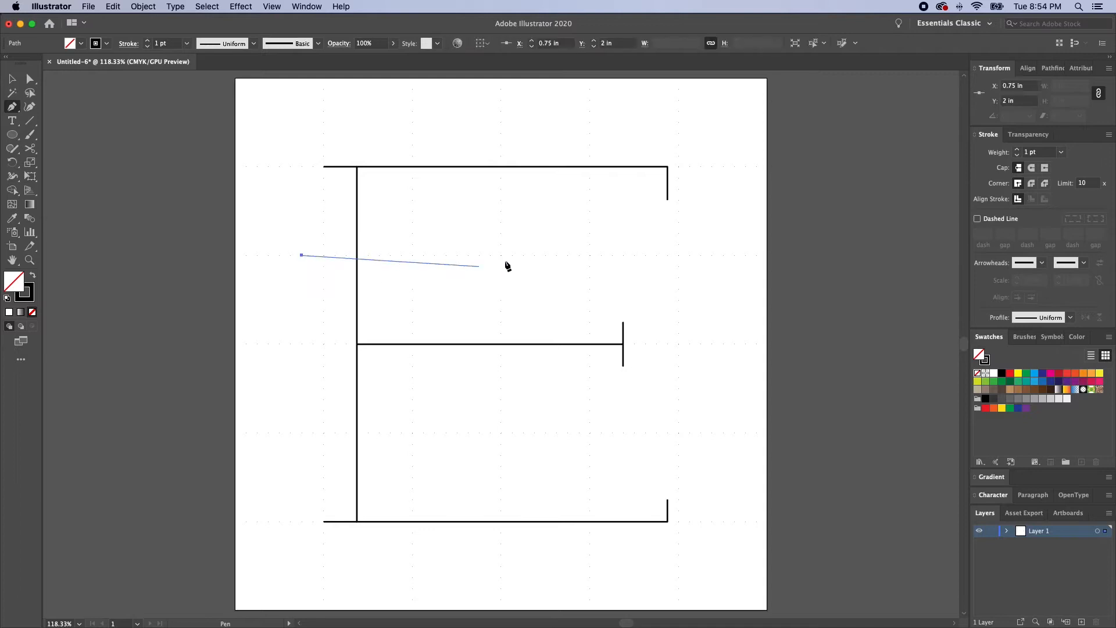
{"action": "left_click", "coordinate": [711, 255]}
{"action": "left_click", "coordinate": [712, 477]}
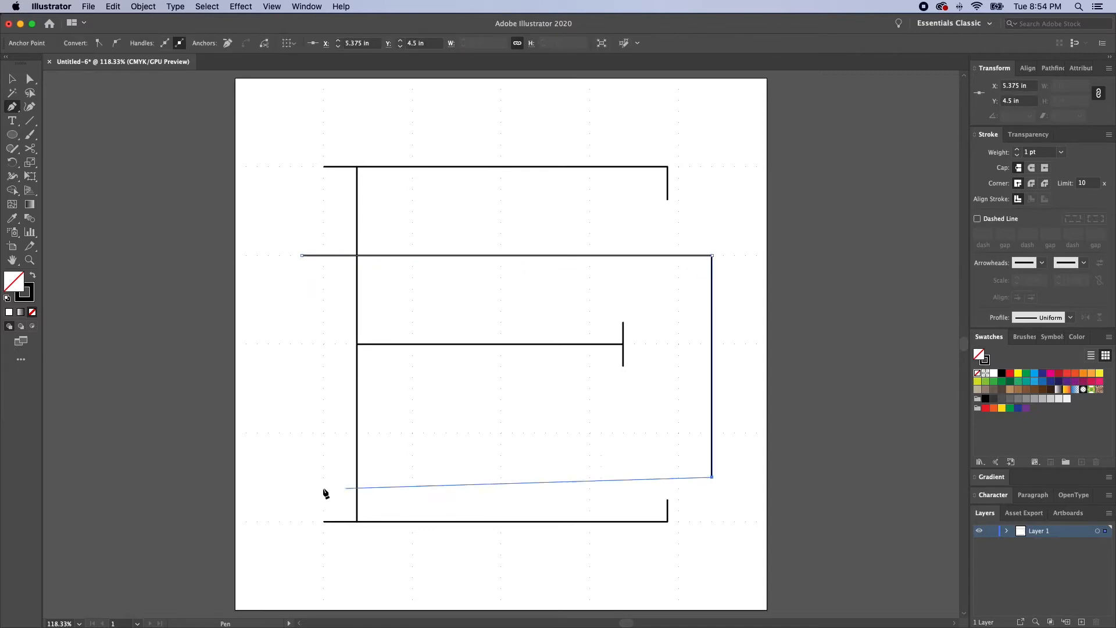
{"action": "left_click", "coordinate": [301, 477]}
{"action": "left_click", "coordinate": [301, 255]}
Add horizontal serifs about 0.25 in long extending left from the D rectangle's upper and lower left corners.
{"action": "left_click", "coordinate": [301, 254]}
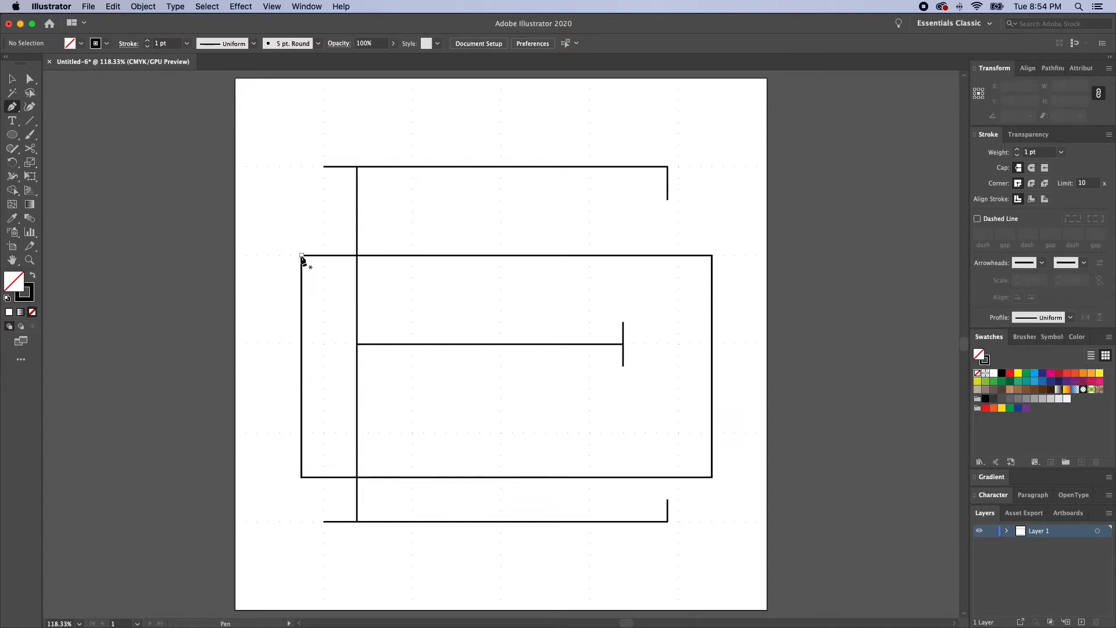
{"action": "left_click", "coordinate": [279, 255]}
{"action": "left_click", "coordinate": [301, 477]}
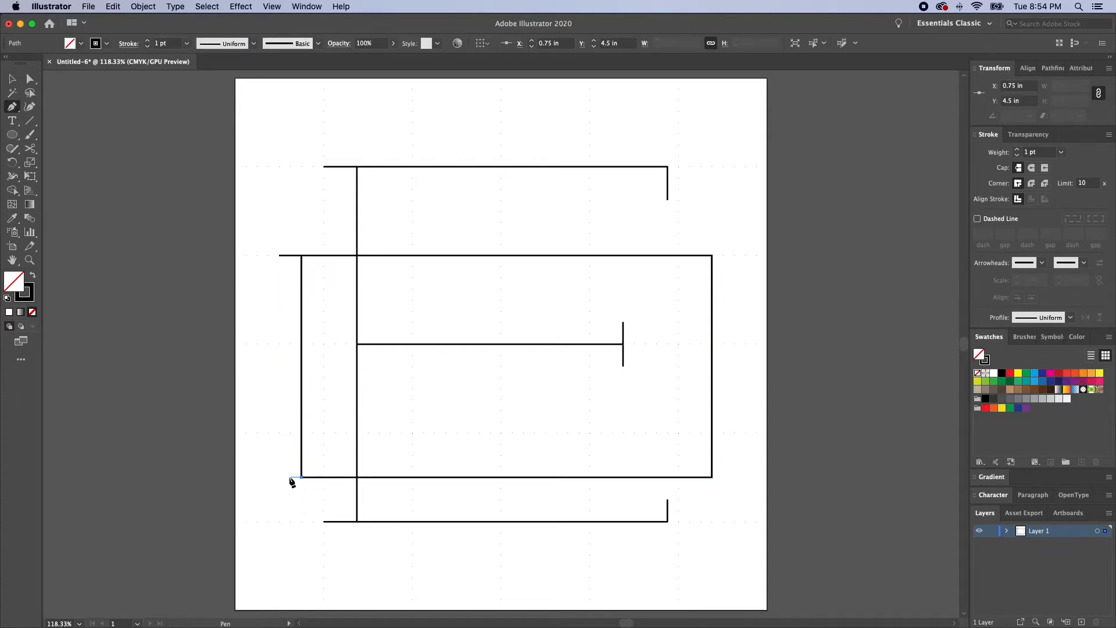
{"action": "left_click", "coordinate": [281, 477]}
{"action": "key", "text": "v"}
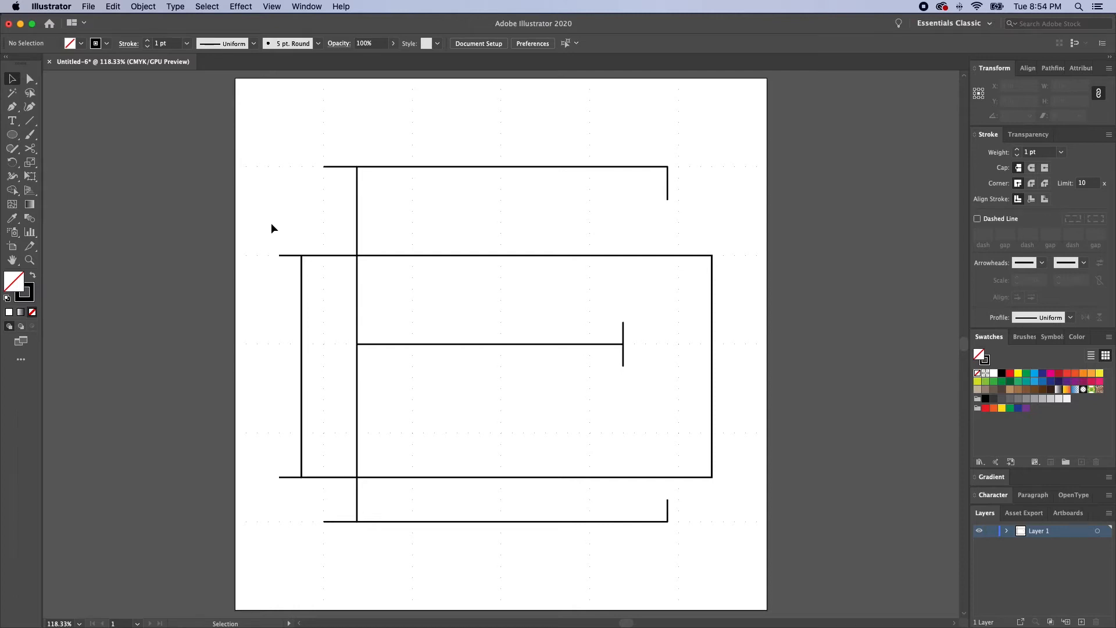
Raise the D's upper edge and its serif together so the shape is 2.75 in tall.
{"action": "key", "text": "a"}
{"action": "left_click_drag", "start_coordinate": [262, 235], "coordinate": [306, 261]}
{"action": "left_click_drag", "start_coordinate": [717, 256], "coordinate": [715, 232]}
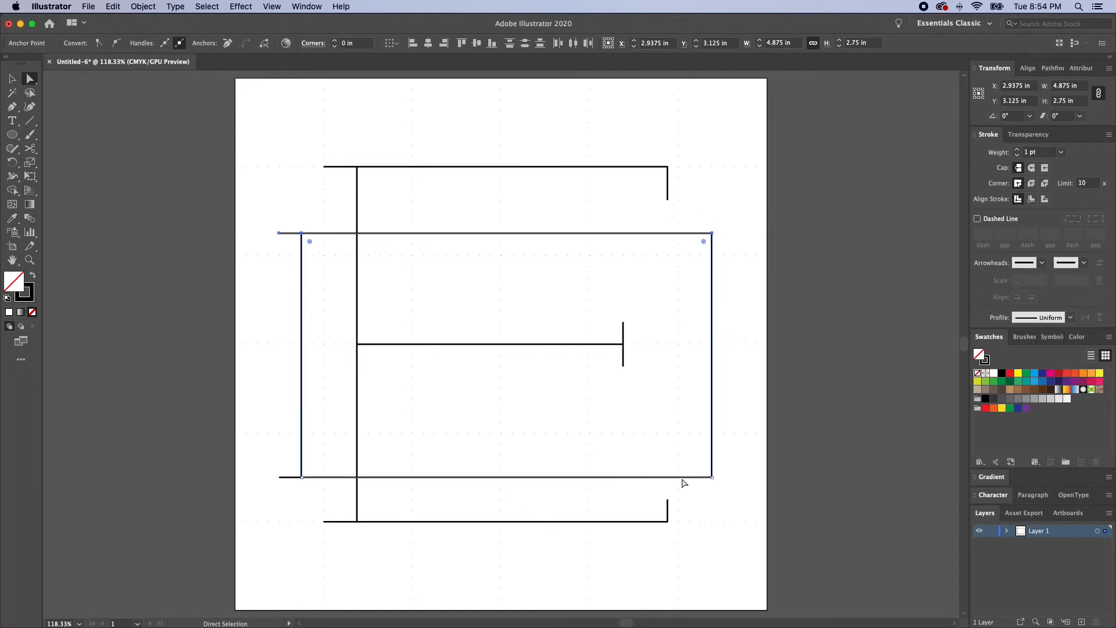
{"action": "left_click", "coordinate": [719, 476]}
Select the D rectangle with both of its serifs and group them.
{"action": "key", "text": "v"}
{"action": "left_click", "coordinate": [292, 477]}
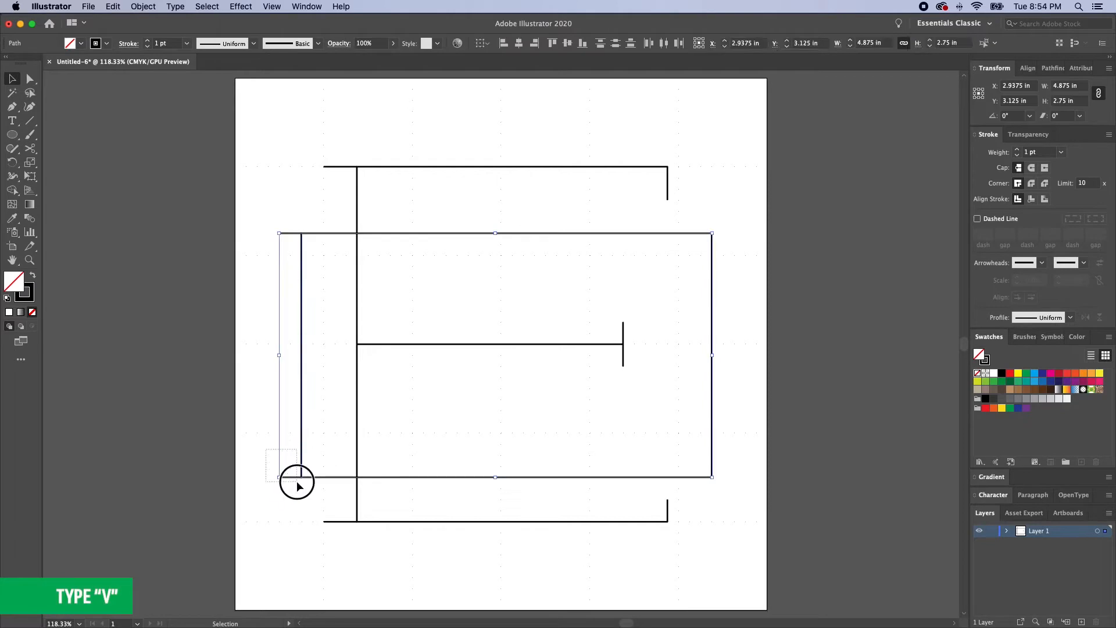
{"action": "left_click_drag", "start_coordinate": [248, 195], "coordinate": [314, 493]}
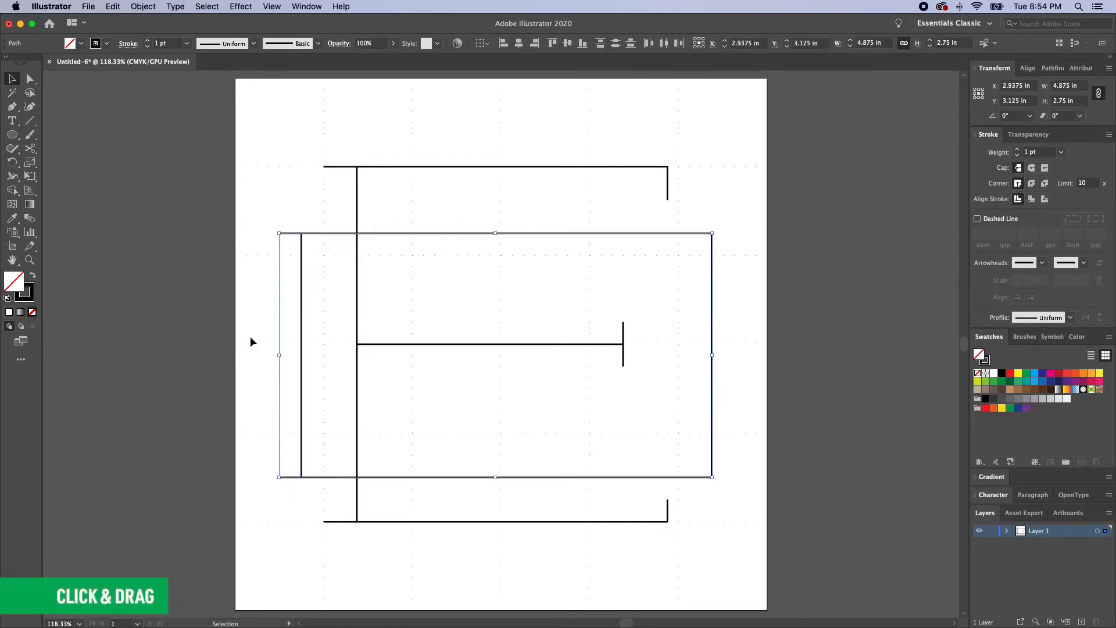
{"action": "left_click", "coordinate": [337, 430]}
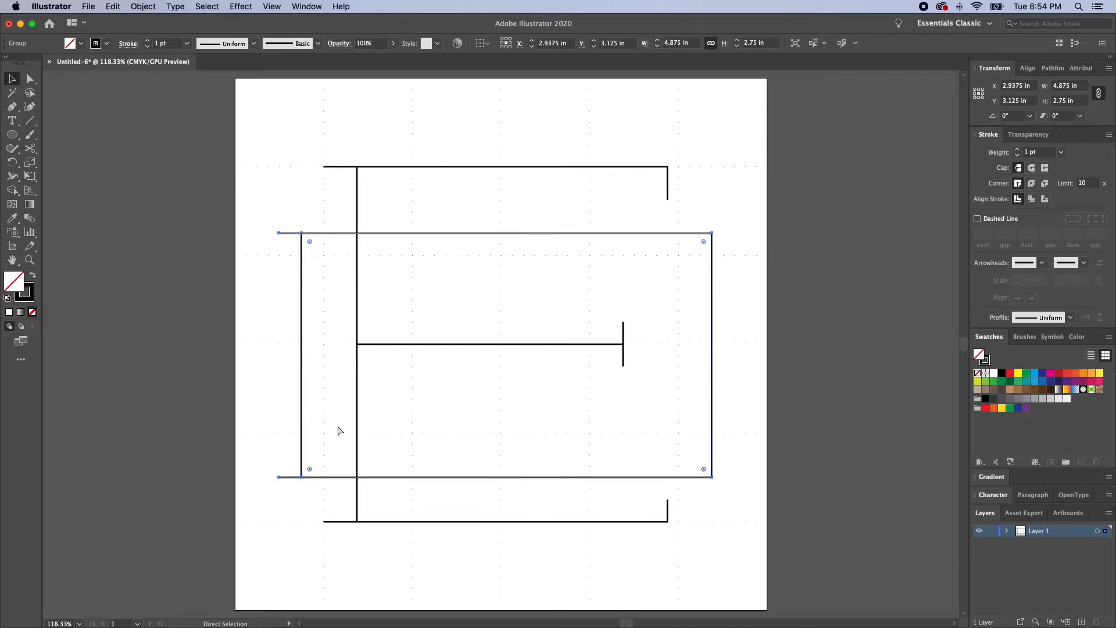
Set the D group's vertical position to Y 3 in.
{"action": "left_click", "coordinate": [422, 233]}
{"action": "left_click", "coordinate": [1013, 100]}
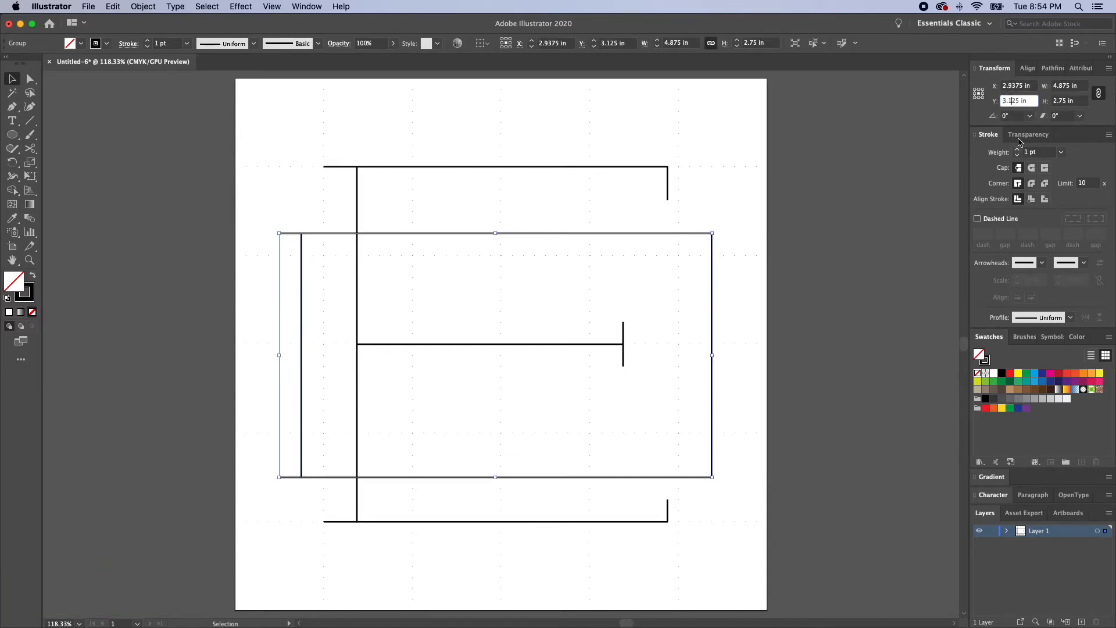
{"action": "key", "text": "Down"}
{"action": "left_click", "coordinate": [744, 179]}
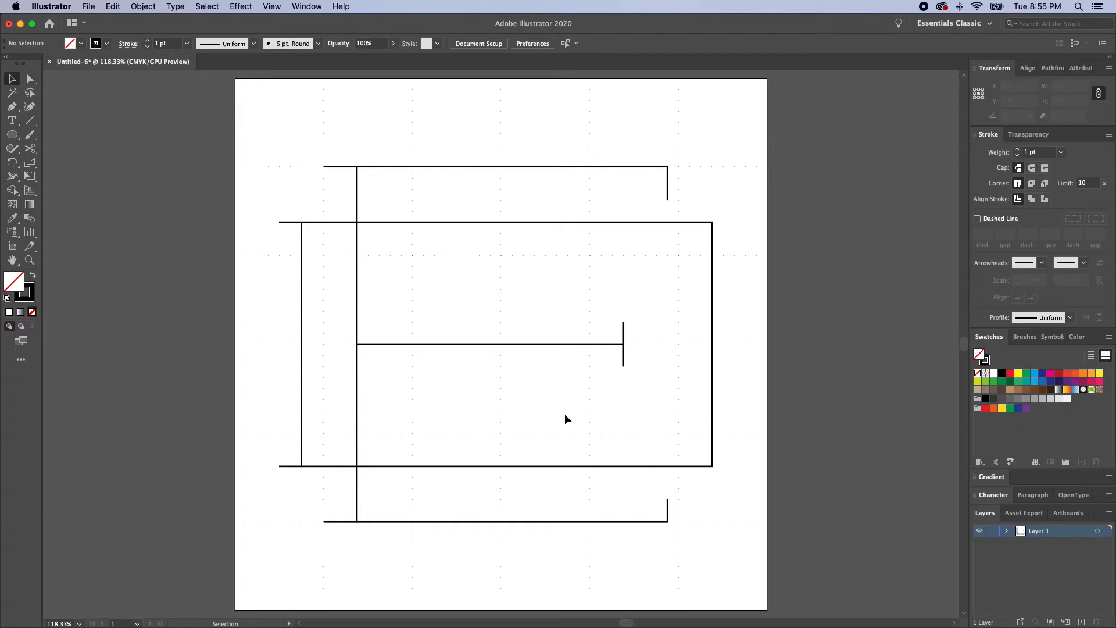
Draw the R's rectangular bowl inside the D, about 1.625 by 1.5 in, with a short serif extending left from its upper edge.
{"action": "key", "text": "p"}
{"action": "left_click", "coordinate": [390, 255]}
{"action": "left_click", "coordinate": [556, 255]}
{"action": "left_click", "coordinate": [556, 388]}
{"action": "left_click", "coordinate": [412, 388]}
{"action": "left_click", "coordinate": [412, 255]}
{"action": "left_click", "coordinate": [414, 397], "text": "super"}
Extend the R's stem about 0.5 in below the bowl and draw a 45° diagonal leg down from the bowl's lower edge.
{"action": "left_click", "coordinate": [412, 389]}
{"action": "left_click", "coordinate": [412, 432]}
{"action": "left_click", "coordinate": [490, 414], "text": "super"}
{"action": "left_click", "coordinate": [490, 388]}
{"action": "left_click", "coordinate": [534, 432]}
{"action": "left_click", "coordinate": [423, 434], "text": "super"}
Draw a 0.5 in horizontal serif centred on the foot of the R's stem.
{"action": "left_click", "coordinate": [390, 432]}
{"action": "left_click", "coordinate": [434, 432]}
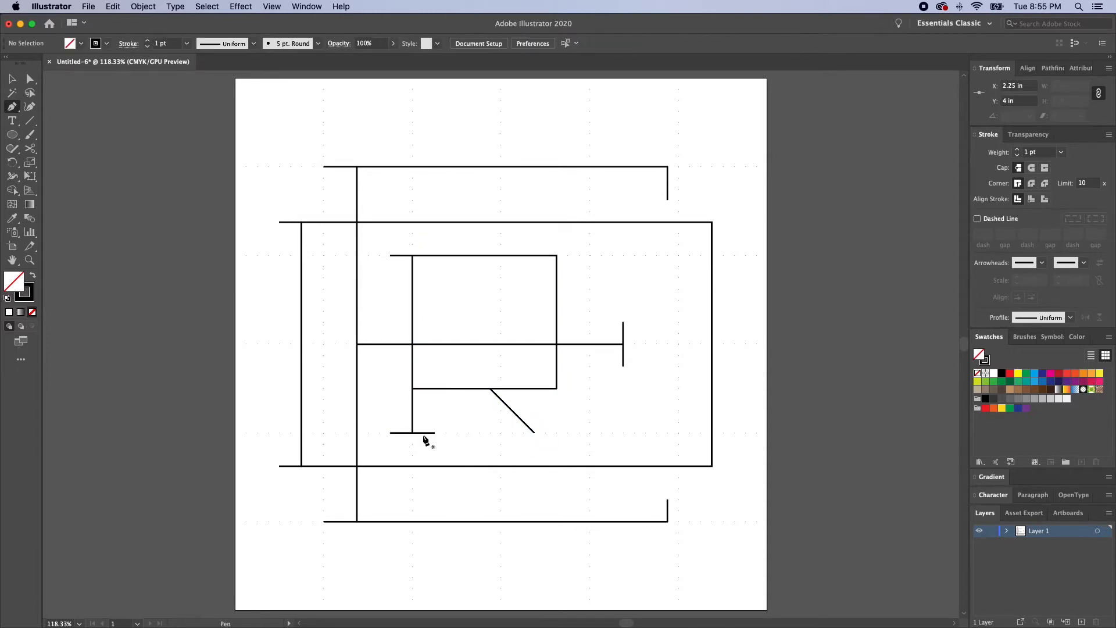
{"action": "left_click", "coordinate": [427, 442], "text": "super"}
Duplicate the stem's foot serif horizontally to the lower end of the R's diagonal leg.
{"action": "key", "text": "v"}
{"action": "left_click", "coordinate": [424, 433]}
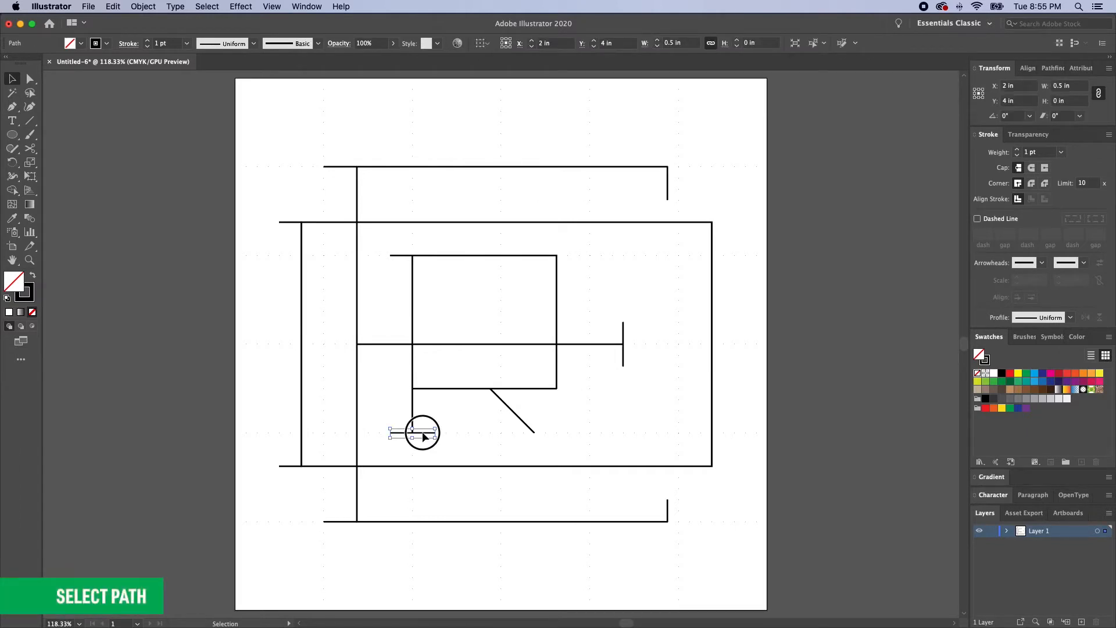
{"action": "left_click", "coordinate": [425, 439]}
{"action": "left_click", "coordinate": [423, 432]}
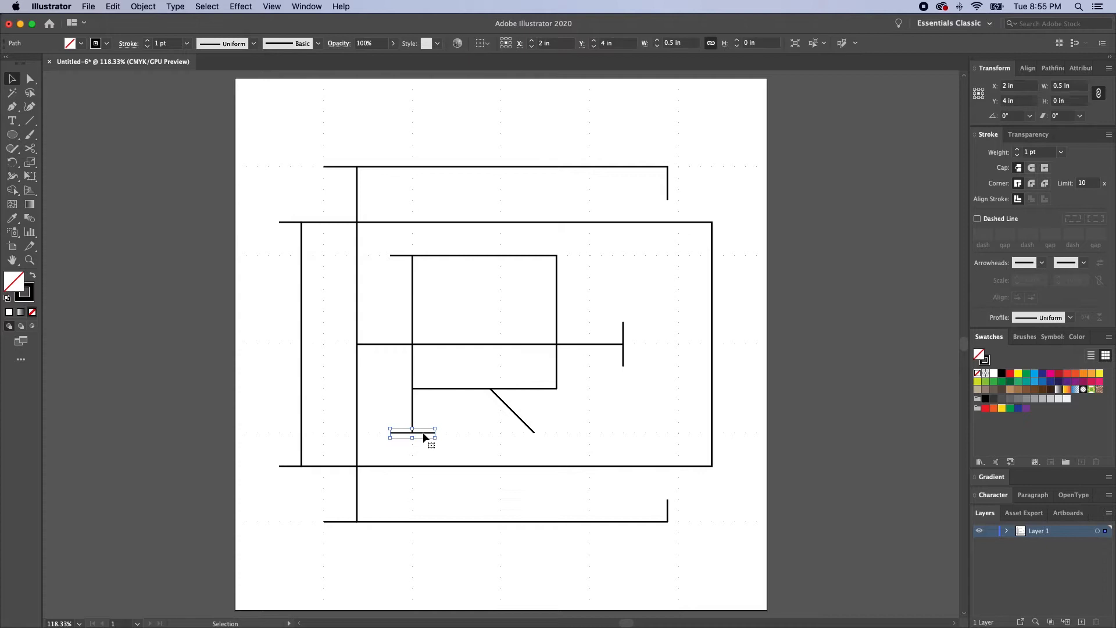
{"action": "left_click", "coordinate": [424, 434]}
{"action": "left_click_drag", "start_coordinate": [423, 434], "coordinate": [542, 439]}
{"action": "left_click", "coordinate": [490, 443]}
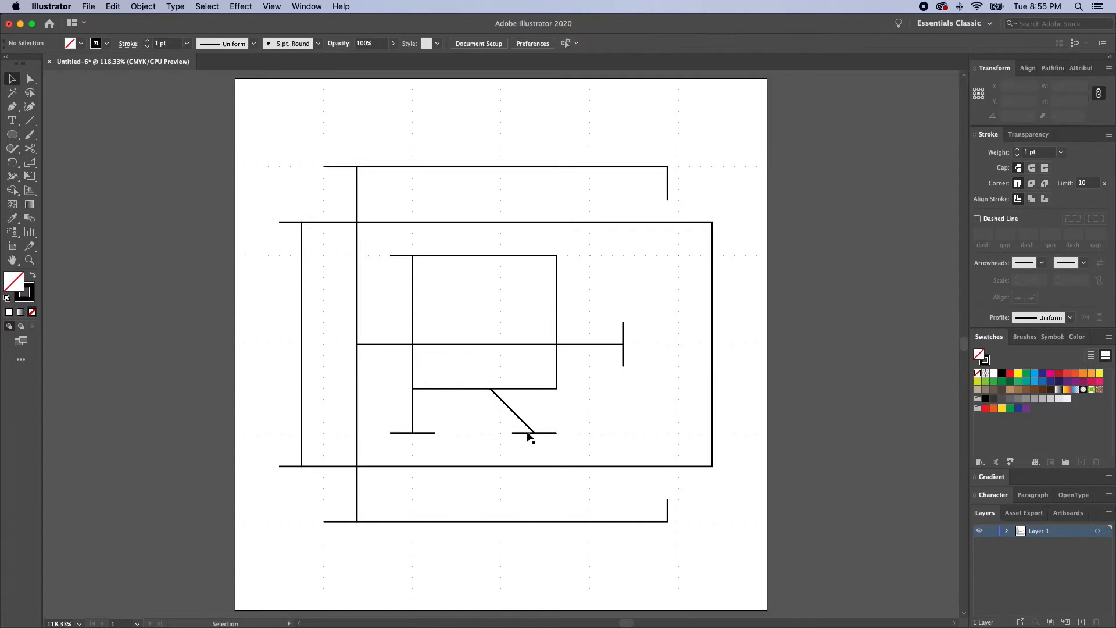
Select only the R's paths, leaving out the E group, and group them.
{"action": "left_click_drag", "start_coordinate": [380, 245], "coordinate": [575, 442]}
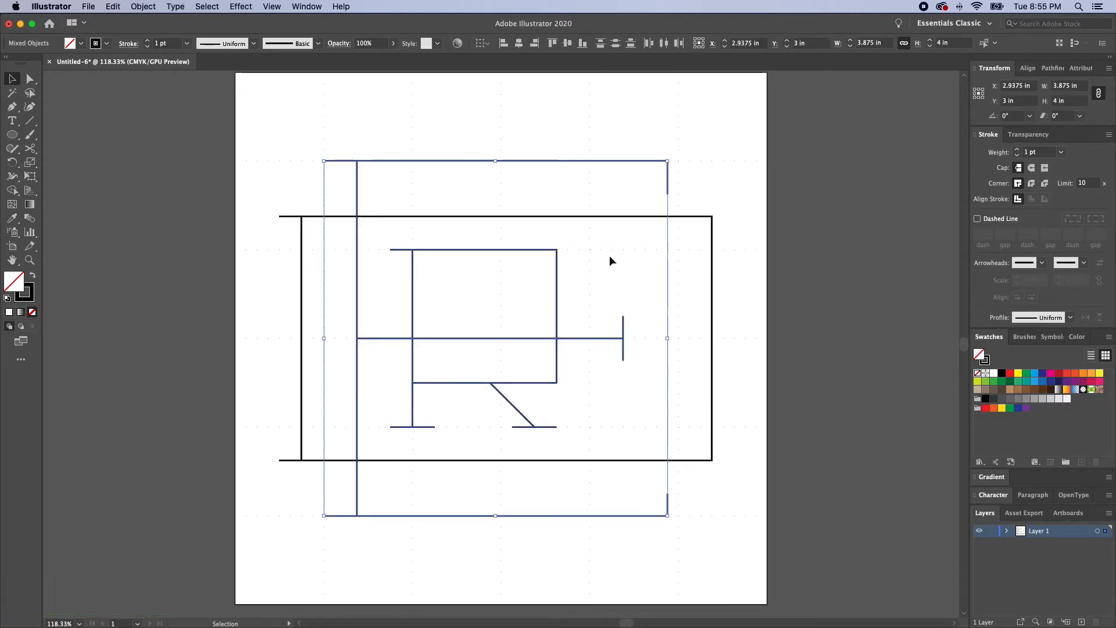
{"action": "left_click", "coordinate": [603, 337], "text": "shift"}
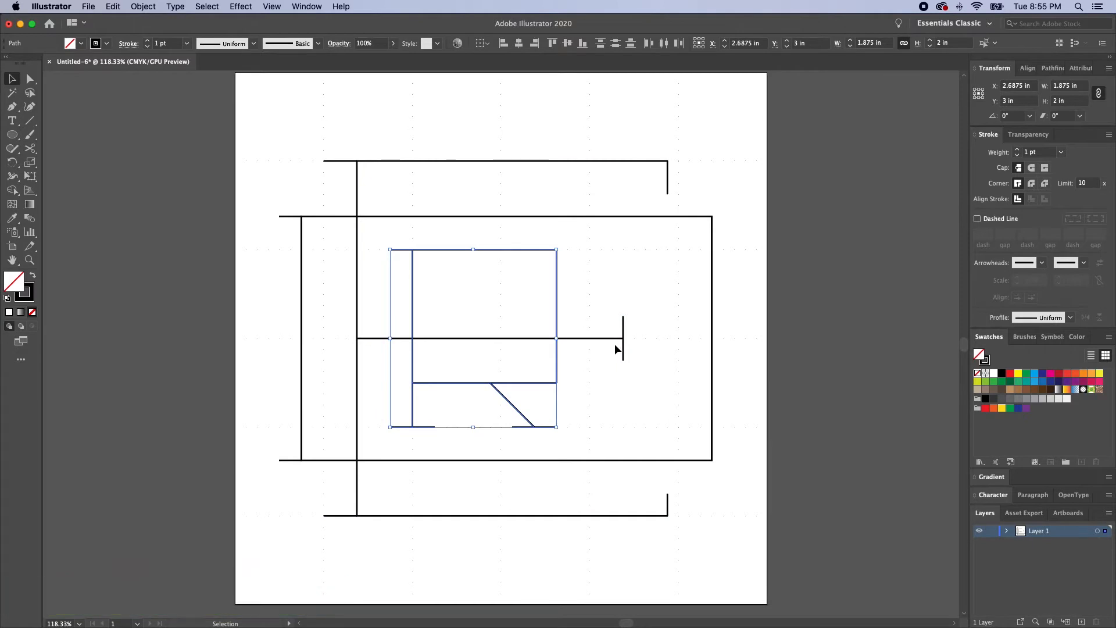
{"action": "key", "text": "super+g"}
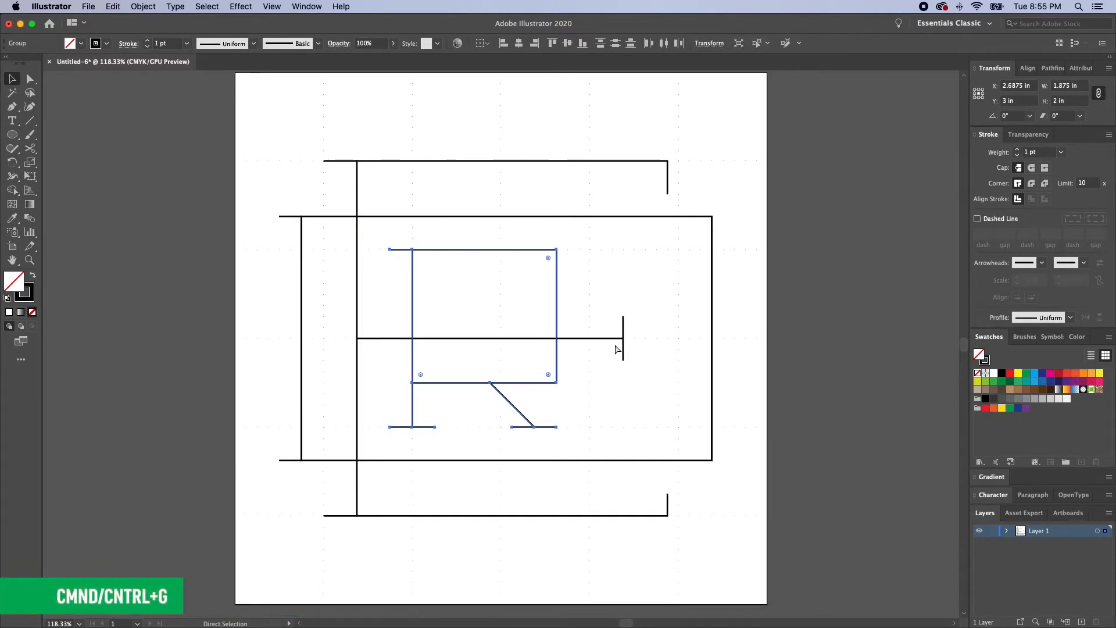
{"action": "left_click", "coordinate": [615, 344]}
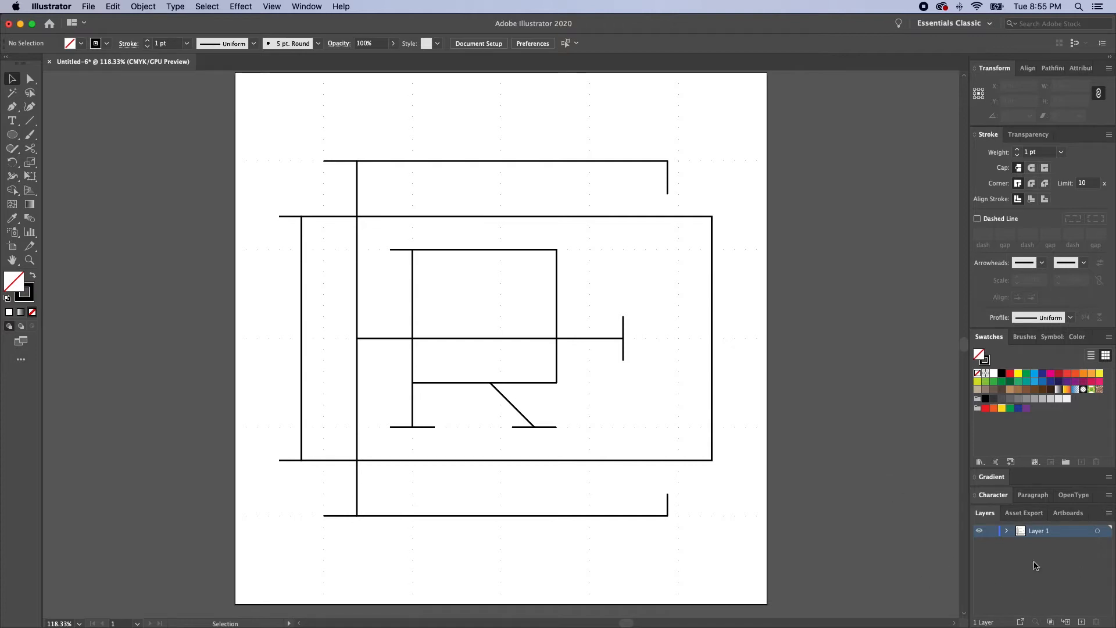
Duplicate Layer 1 and hide the original layer.
{"action": "left_click", "coordinate": [1110, 515]}
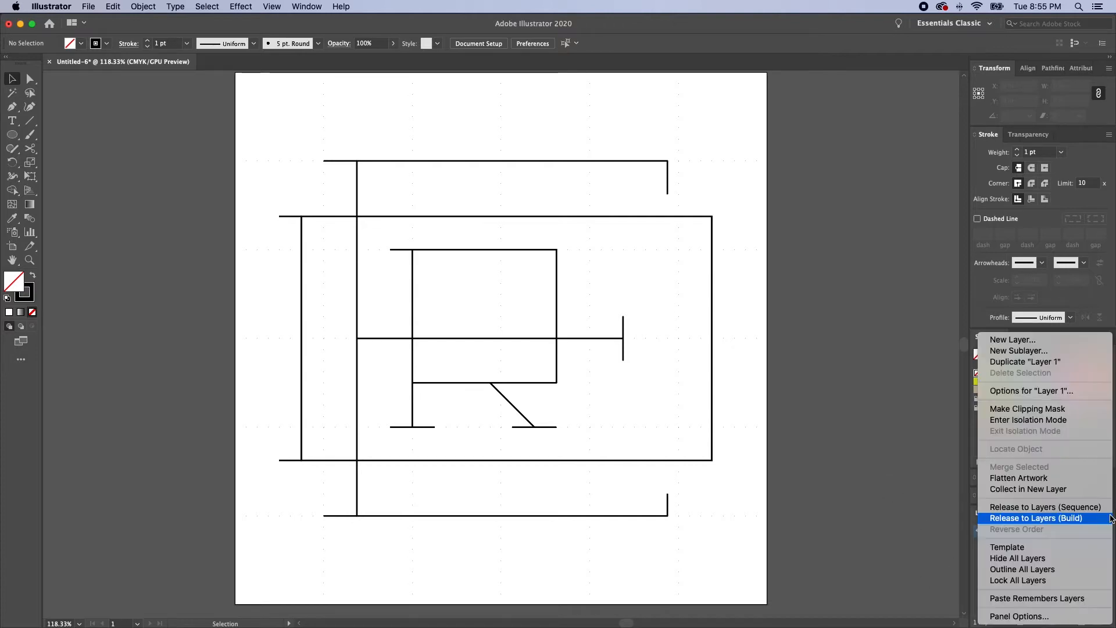
{"action": "left_click", "coordinate": [1027, 362]}
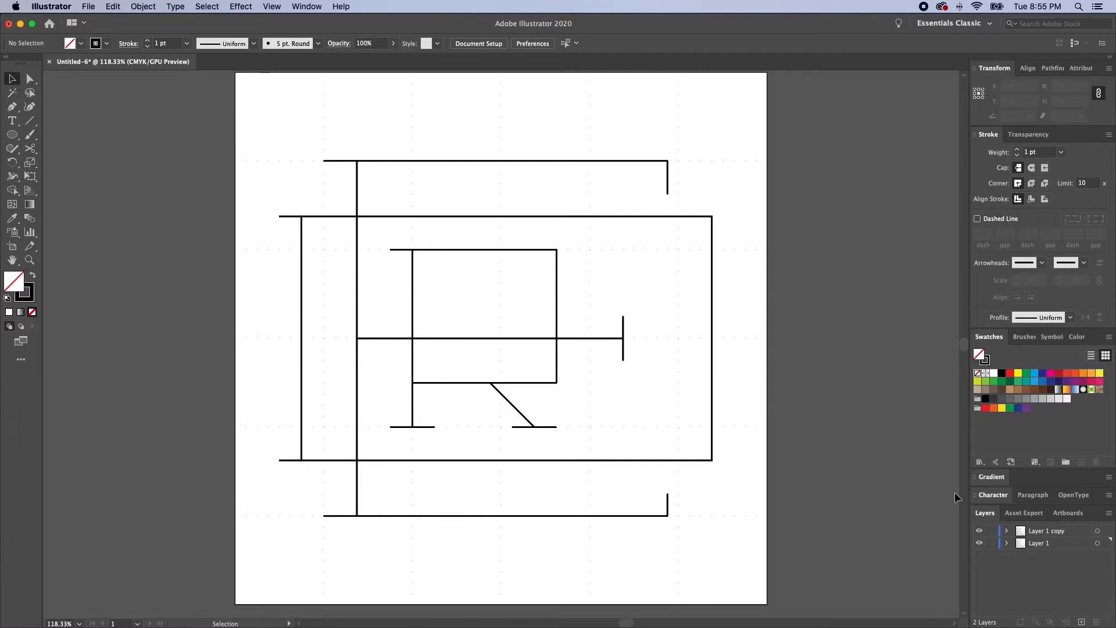
{"action": "left_click", "coordinate": [979, 544]}
Round both outer corners of the D's bowl together to a radius of about 0.88 in.
{"action": "key", "text": "a"}
{"action": "left_click", "coordinate": [713, 217]}
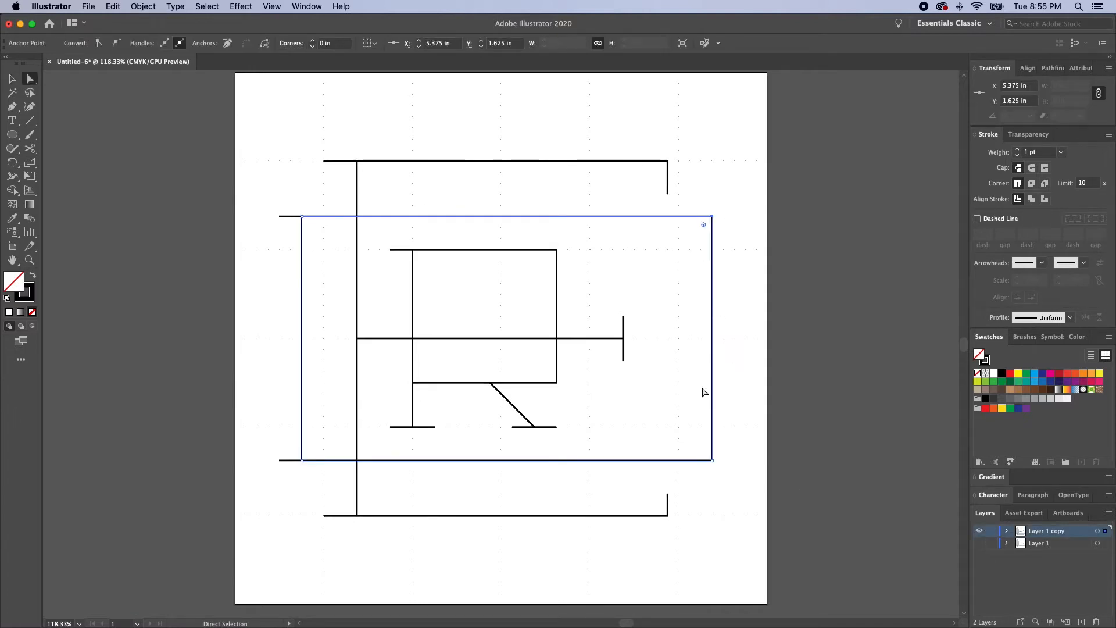
{"action": "left_click", "coordinate": [713, 459], "text": "shift"}
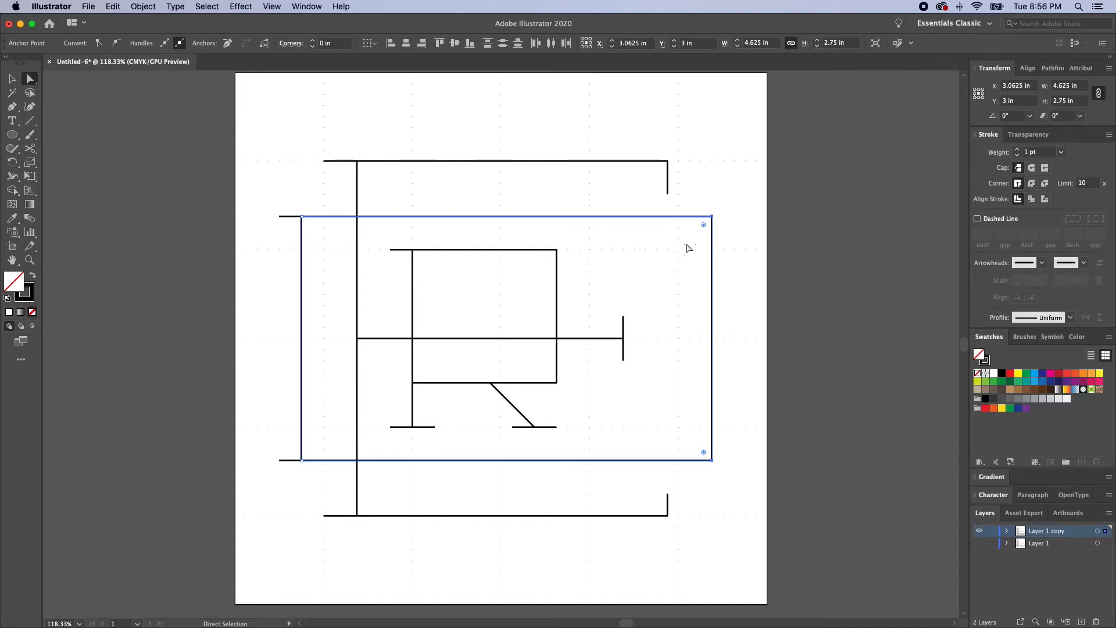
{"action": "left_click_drag", "start_coordinate": [728, 203], "coordinate": [688, 242]}
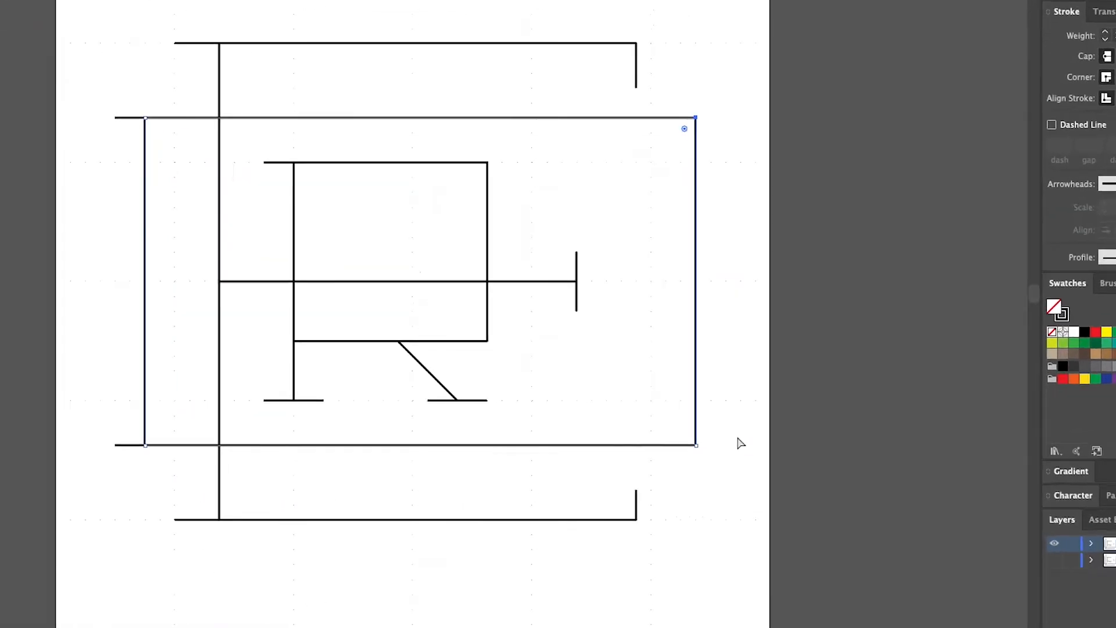
{"action": "left_click_drag", "start_coordinate": [736, 449], "coordinate": [677, 459]}
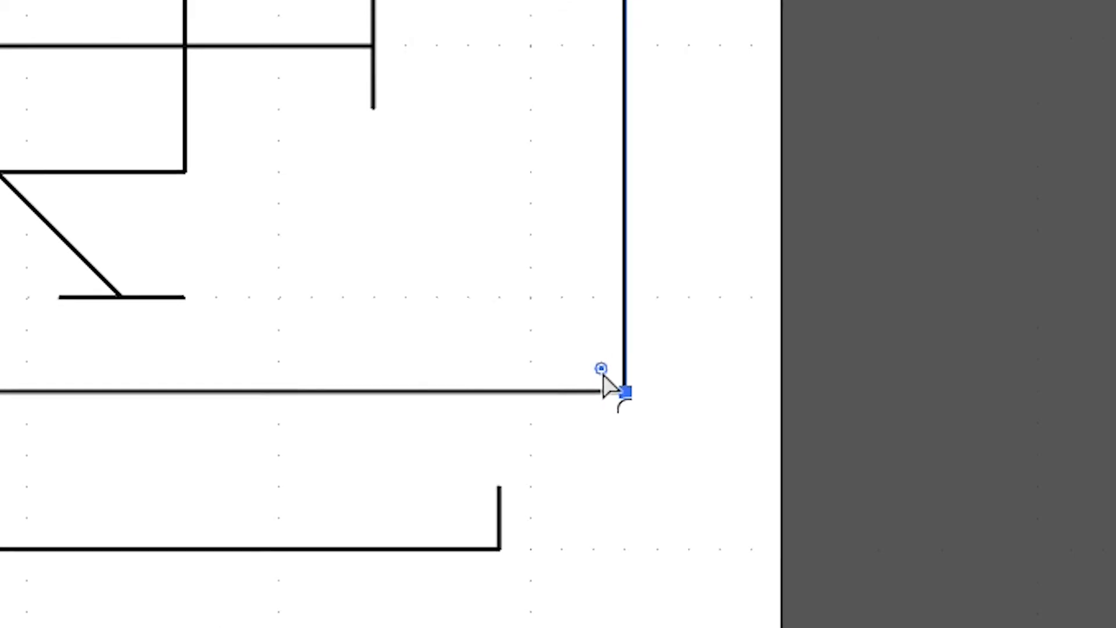
{"action": "left_click_drag", "start_coordinate": [640, 400], "coordinate": [605, 401]}
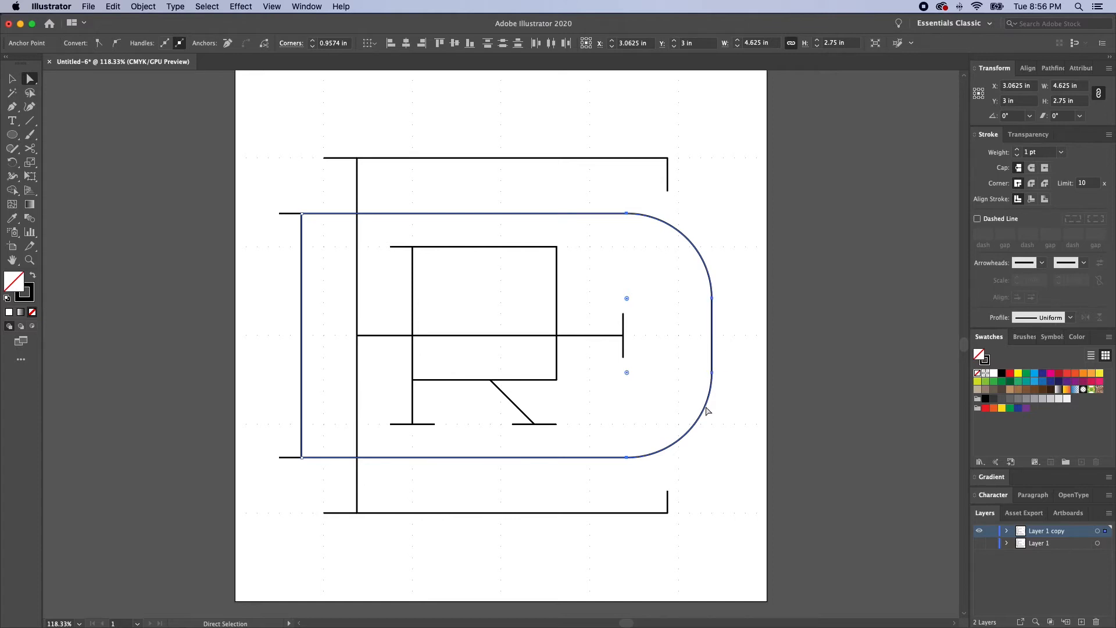
{"action": "left_click_drag", "start_coordinate": [626, 373], "coordinate": [634, 379]}
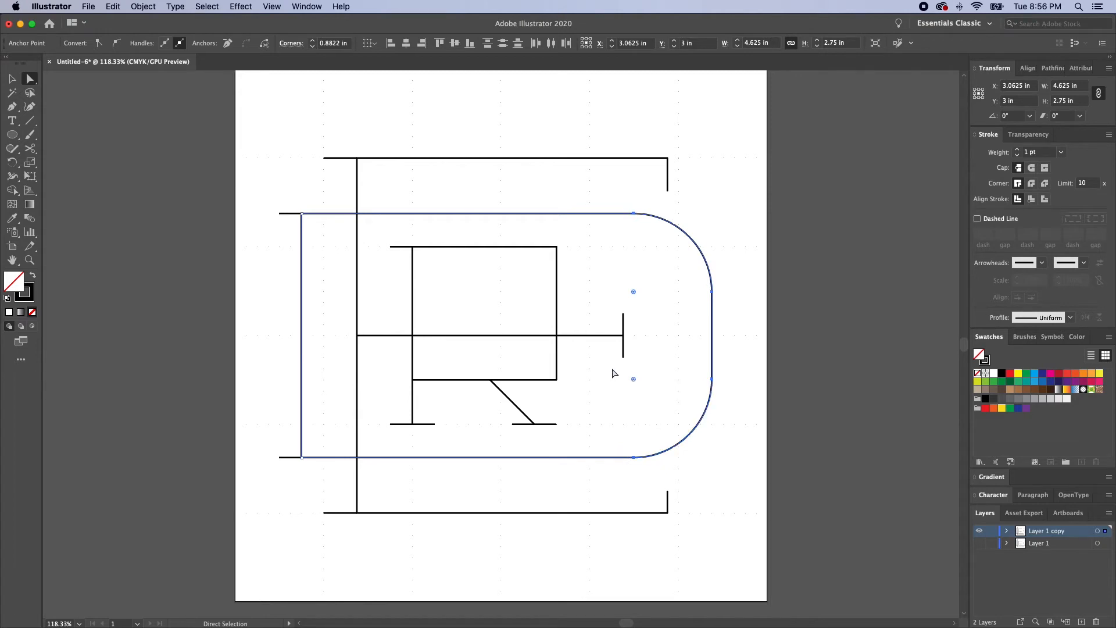
{"action": "left_click", "coordinate": [619, 386]}
Round both outer corners of the R's bowl together into a smooth curve.
{"action": "left_click_drag", "start_coordinate": [568, 234], "coordinate": [541, 269]}
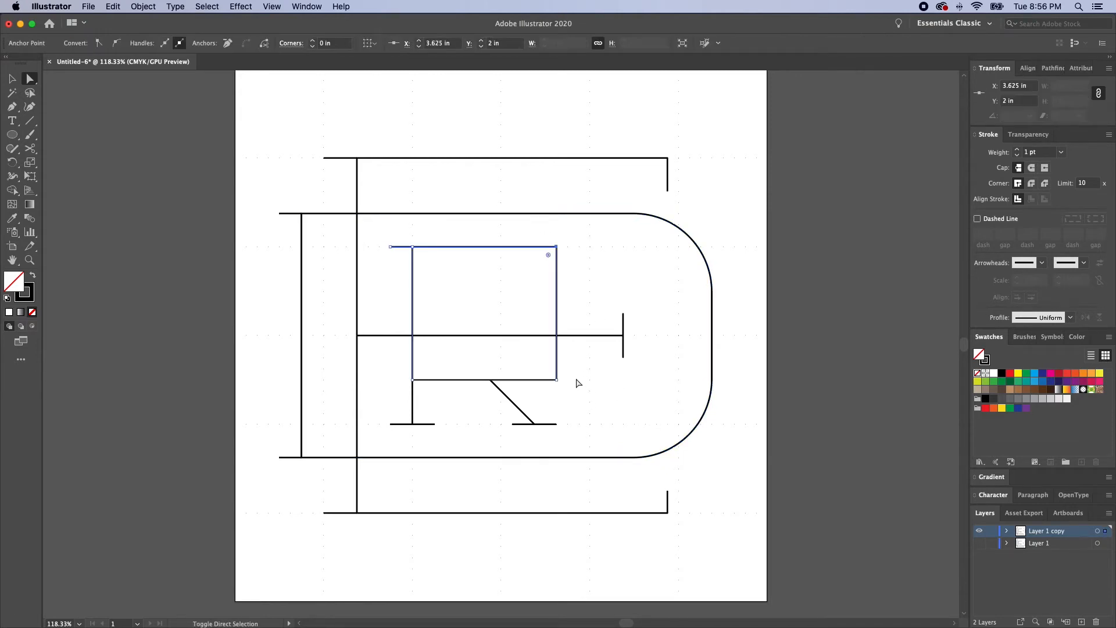
{"action": "left_click_drag", "start_coordinate": [546, 372], "coordinate": [502, 350]}
{"action": "key", "text": "v"}
{"action": "left_click", "coordinate": [633, 433]}
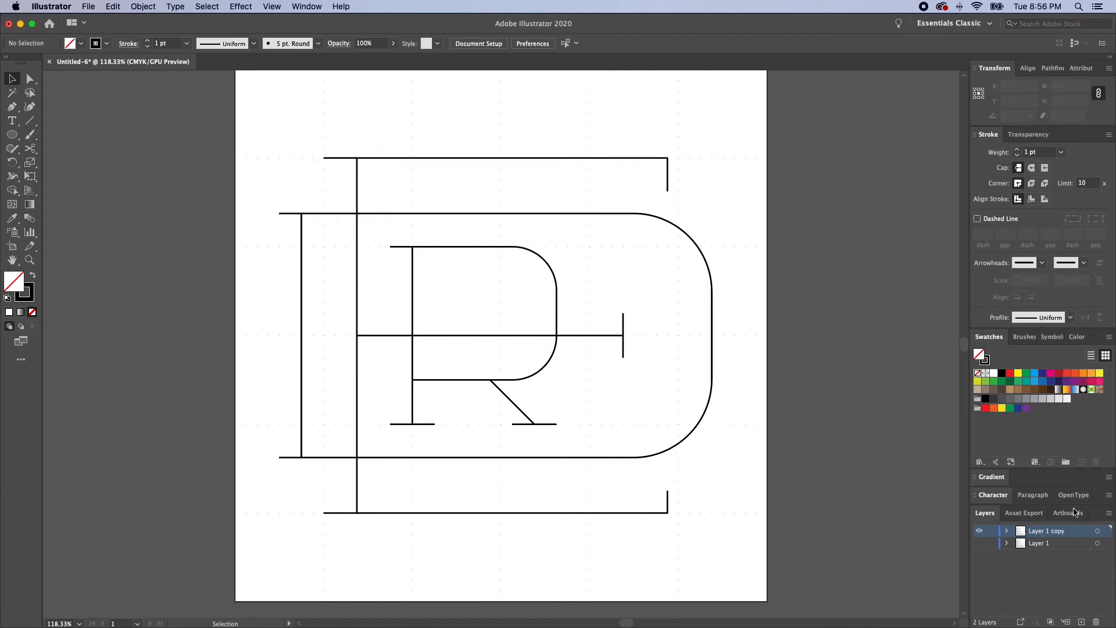
Duplicate "Layer 1 copy", hide the source layer and make the new duplicate active.
{"action": "left_click", "coordinate": [1108, 513]}
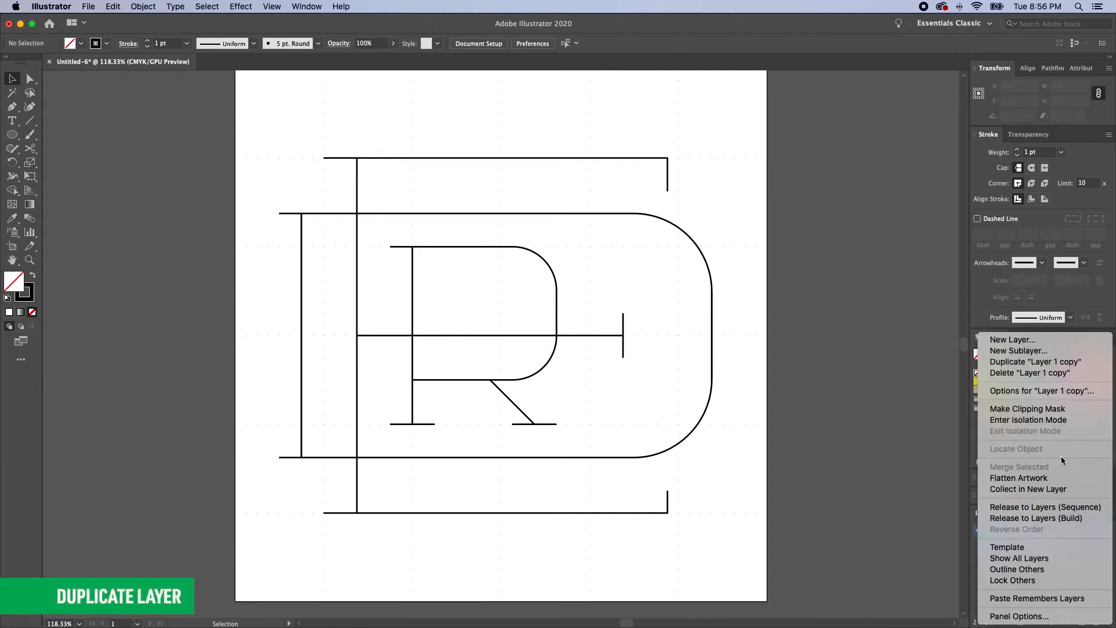
{"action": "left_click", "coordinate": [1043, 363]}
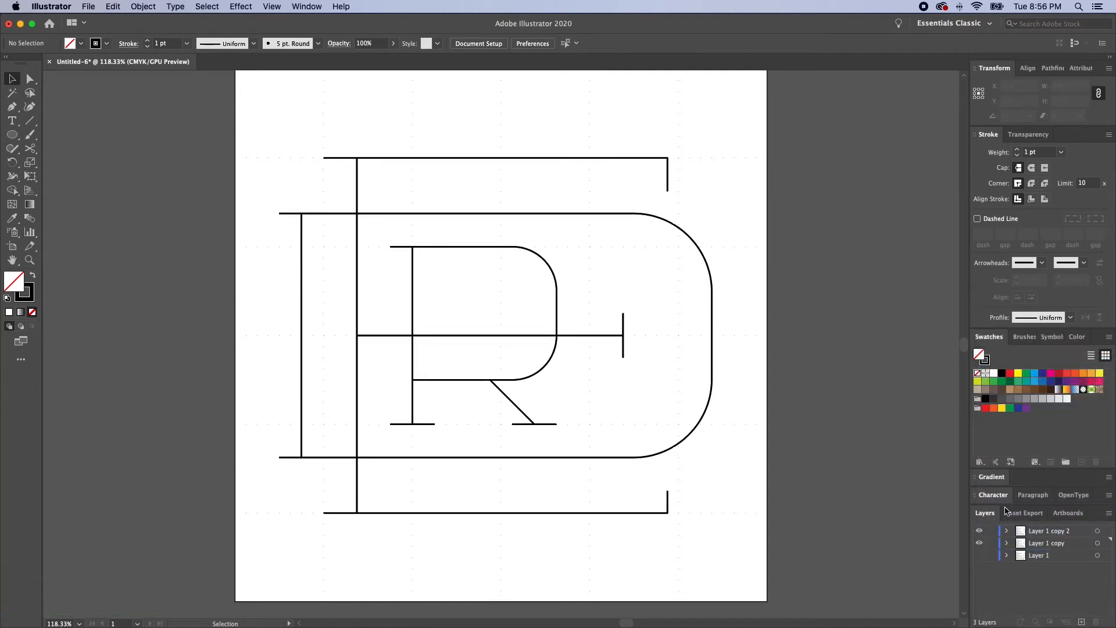
{"action": "left_click_drag", "start_coordinate": [979, 542], "coordinate": [976, 526]}
{"action": "left_click", "coordinate": [1045, 531]}
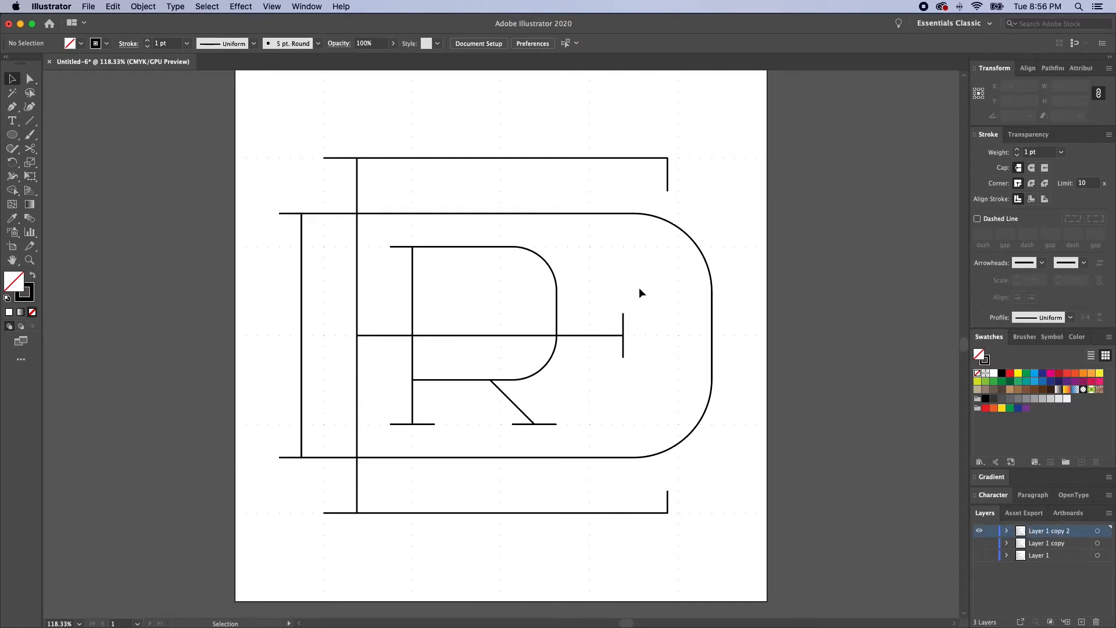
Select all the letters on the new layer and set their stroke weight to 22 pt.
{"action": "key", "text": "super+a"}
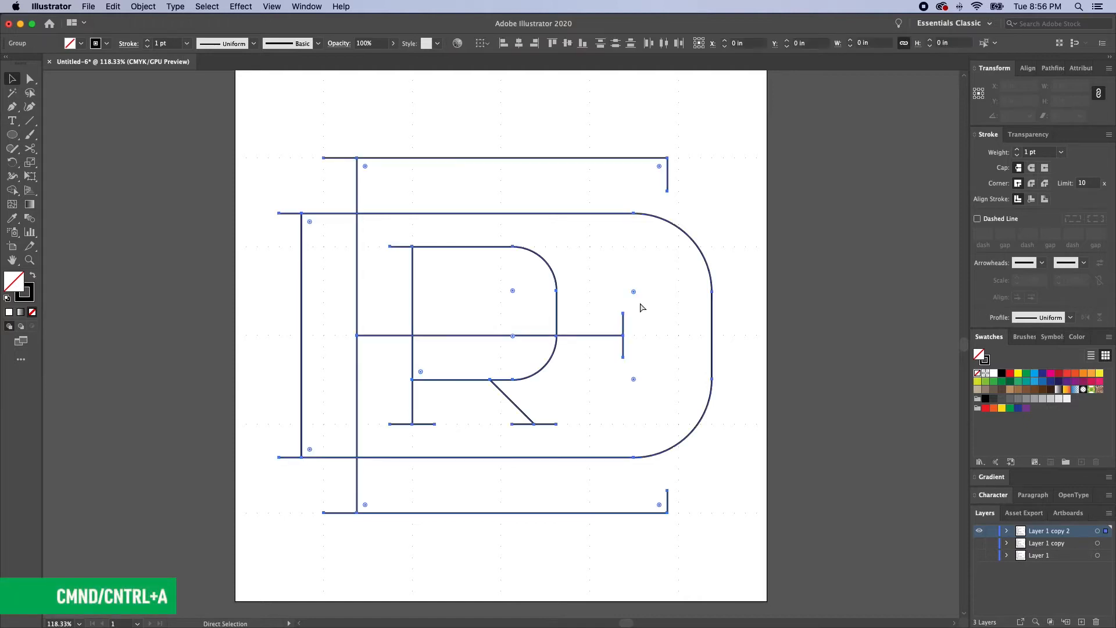
{"action": "left_click", "coordinate": [1017, 149]}
{"action": "left_click", "coordinate": [1017, 150]}
{"action": "left_click", "coordinate": [1017, 150]}
{"action": "left_click", "coordinate": [1017, 149]}
{"action": "left_click", "coordinate": [1017, 149]}
{"action": "left_click", "coordinate": [1017, 150]}
{"action": "left_click", "coordinate": [1017, 150]}
{"action": "left_click", "coordinate": [1017, 150]}
{"action": "left_click", "coordinate": [1017, 149]}
{"action": "left_click", "coordinate": [1017, 149]}
{"action": "left_click", "coordinate": [1017, 150]}
{"action": "left_click", "coordinate": [1017, 155]}
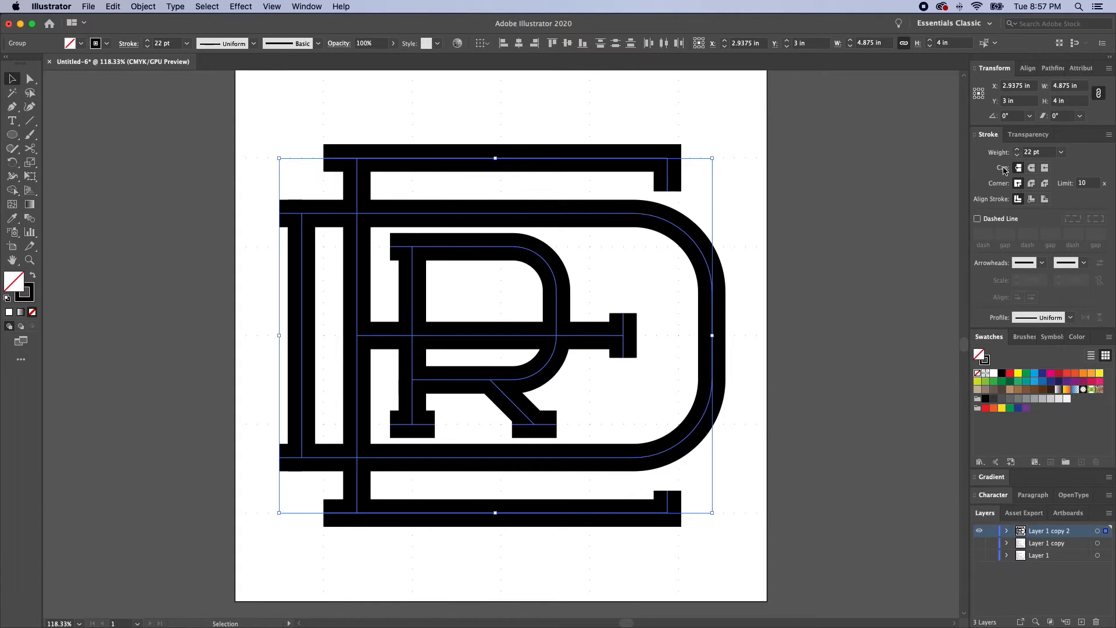
{"action": "left_click", "coordinate": [593, 122]}
Shorten the E's upper and lower left serifs equally in outline view, then return to the preview.
{"action": "left_click", "coordinate": [539, 162]}
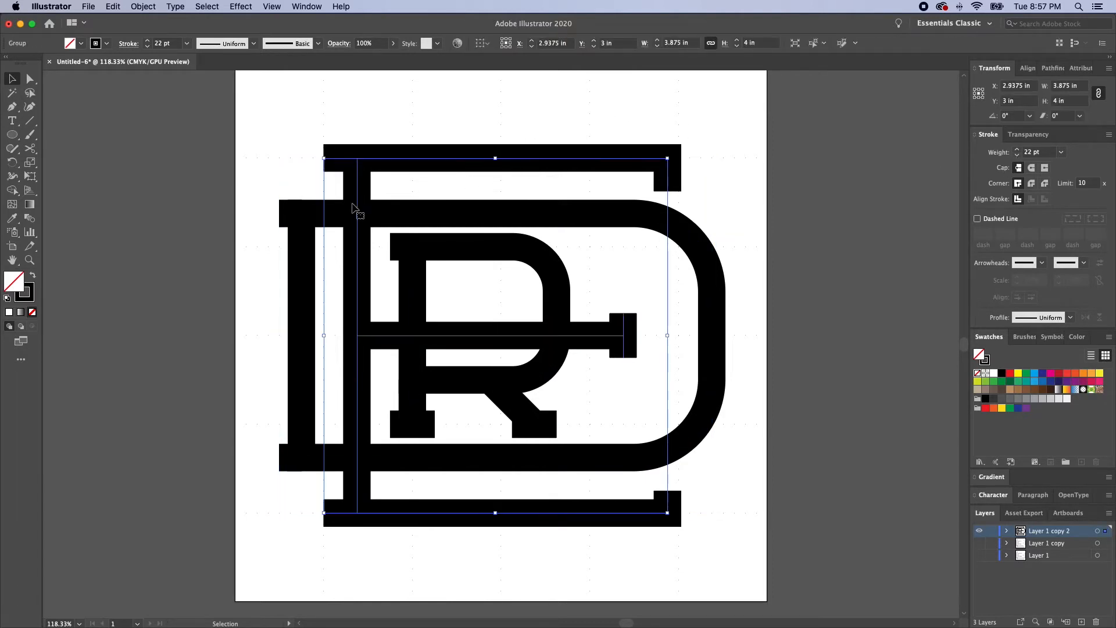
{"action": "left_click", "coordinate": [323, 194]}
{"action": "left_click", "coordinate": [325, 221]}
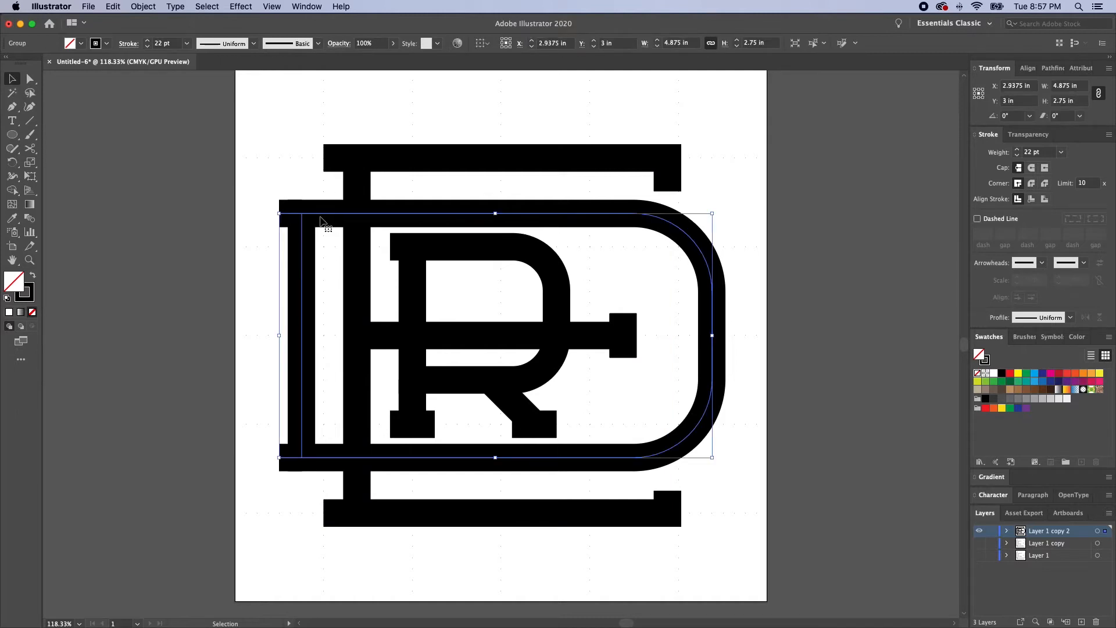
{"action": "key", "text": "ctrl+y"}
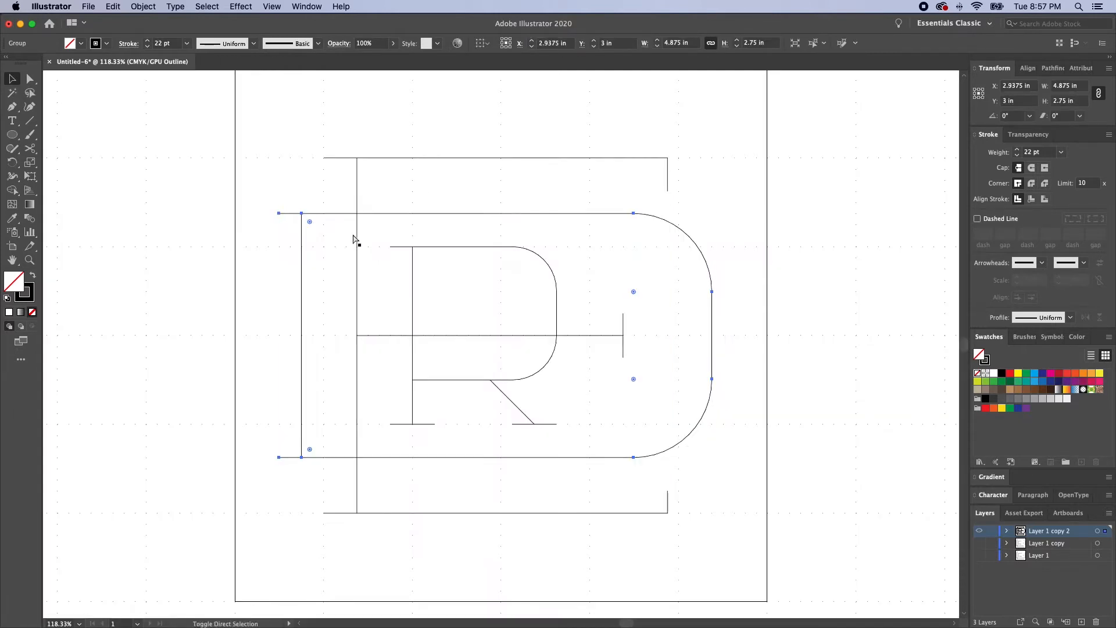
{"action": "left_click", "coordinate": [328, 243]}
{"action": "key", "text": "a"}
{"action": "left_click", "coordinate": [323, 157]}
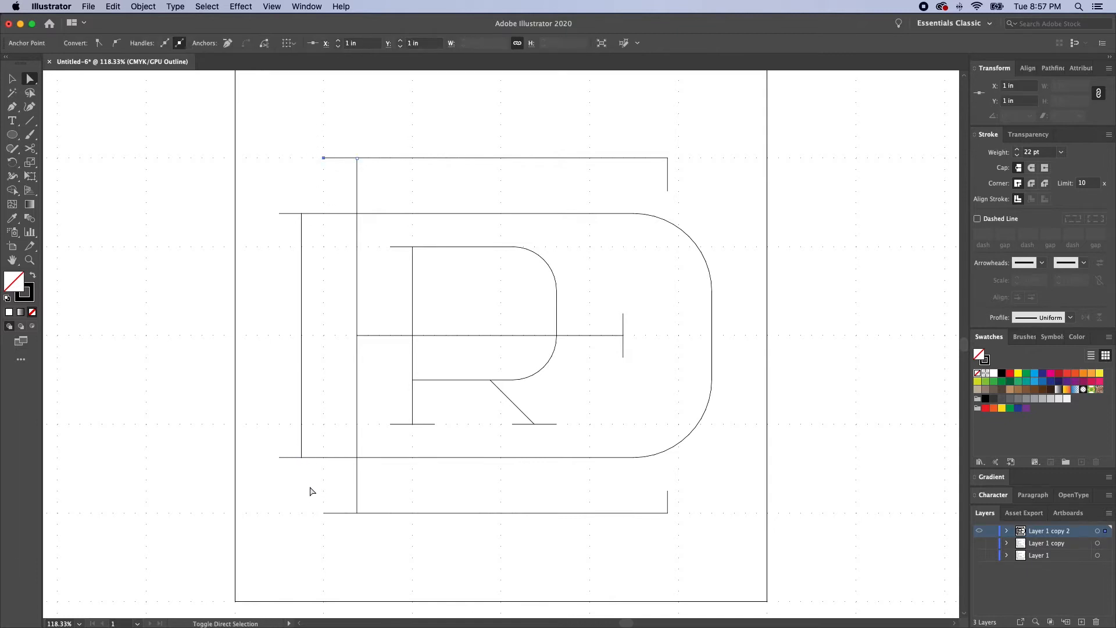
{"action": "left_click", "coordinate": [322, 513], "text": "shift"}
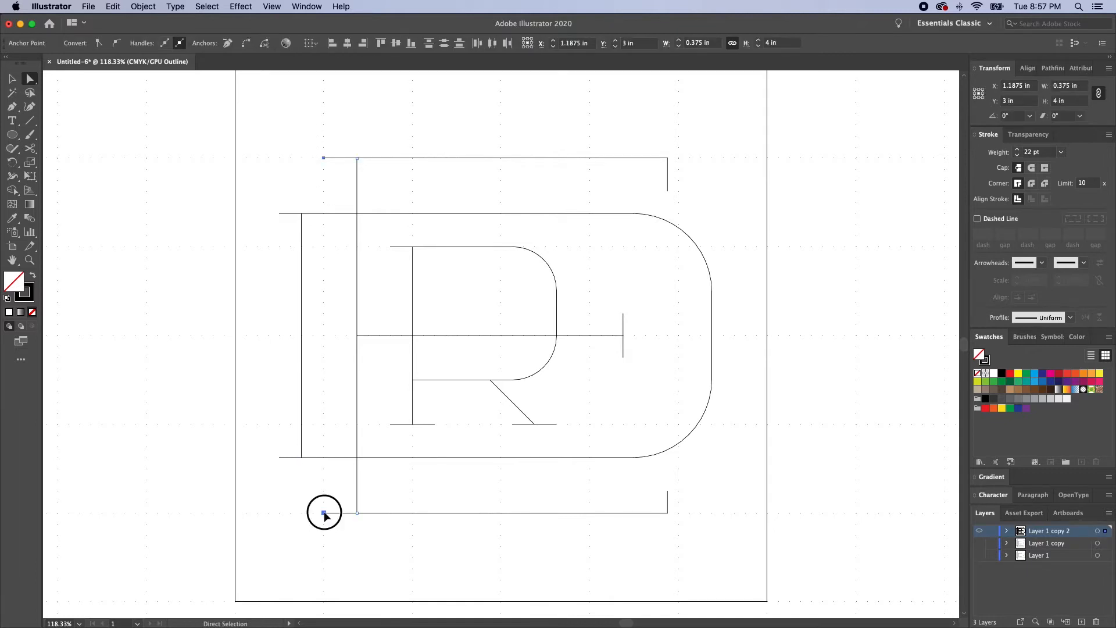
{"action": "left_click_drag", "start_coordinate": [331, 517], "coordinate": [339, 516]}
{"action": "key", "text": "v"}
{"action": "left_click", "coordinate": [341, 423]}
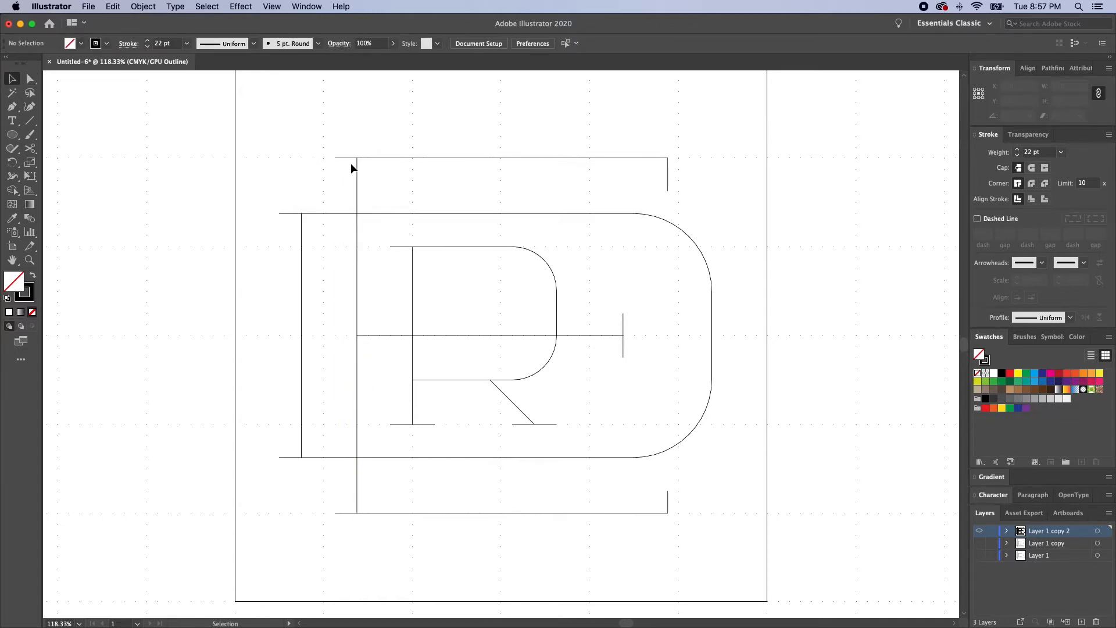
{"action": "key", "text": "super+y"}
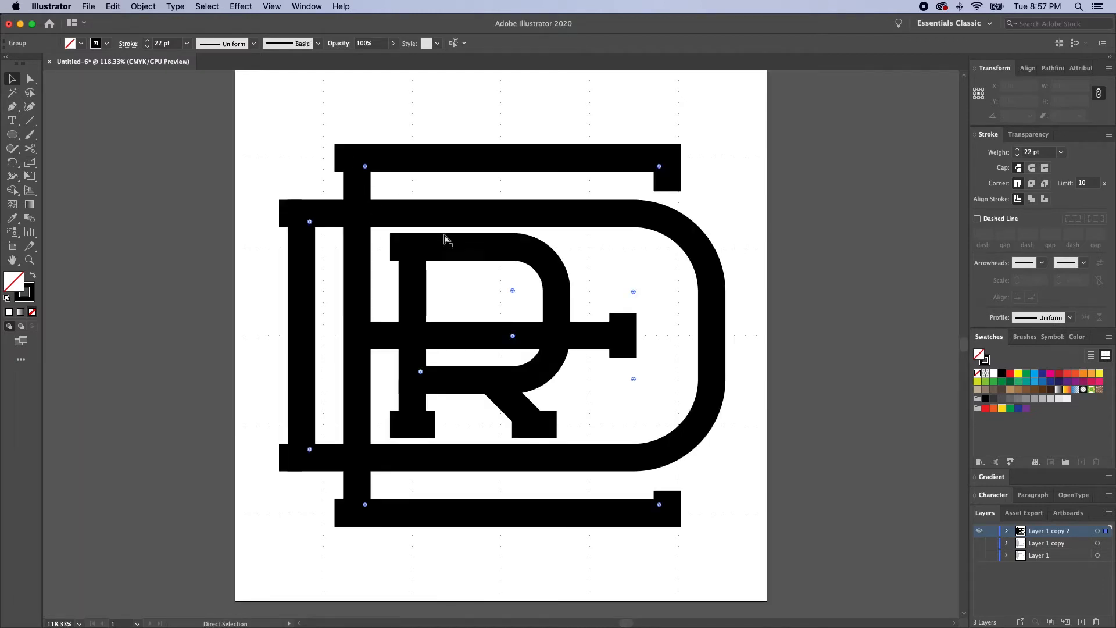
Select all the letters and give their strokes a projecting cap.
{"action": "left_click", "coordinate": [405, 223]}
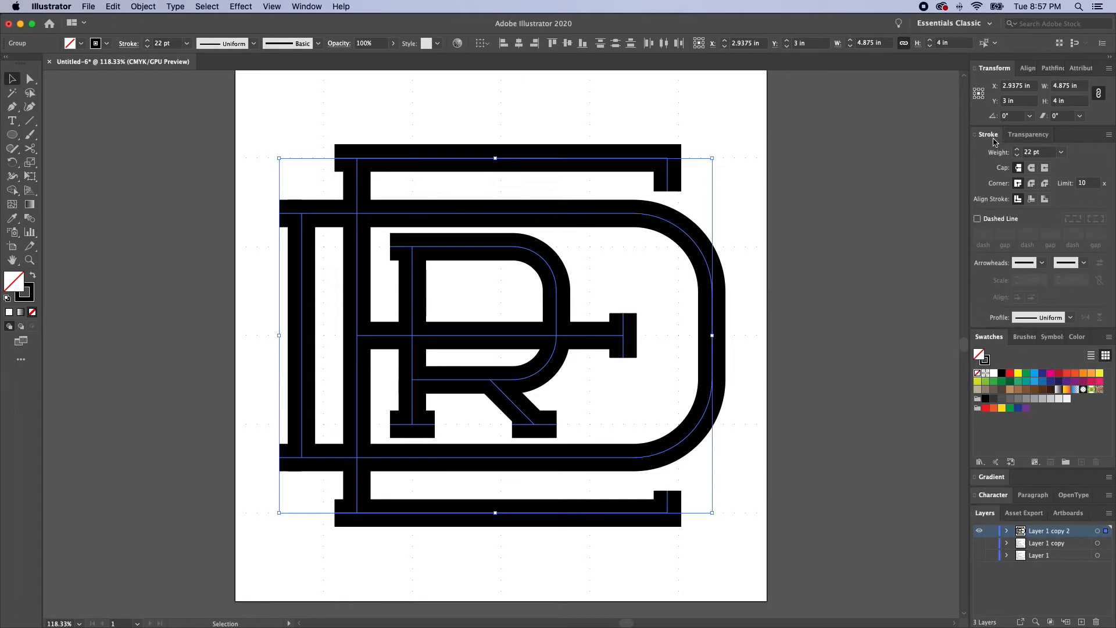
{"action": "left_click", "coordinate": [1045, 169]}
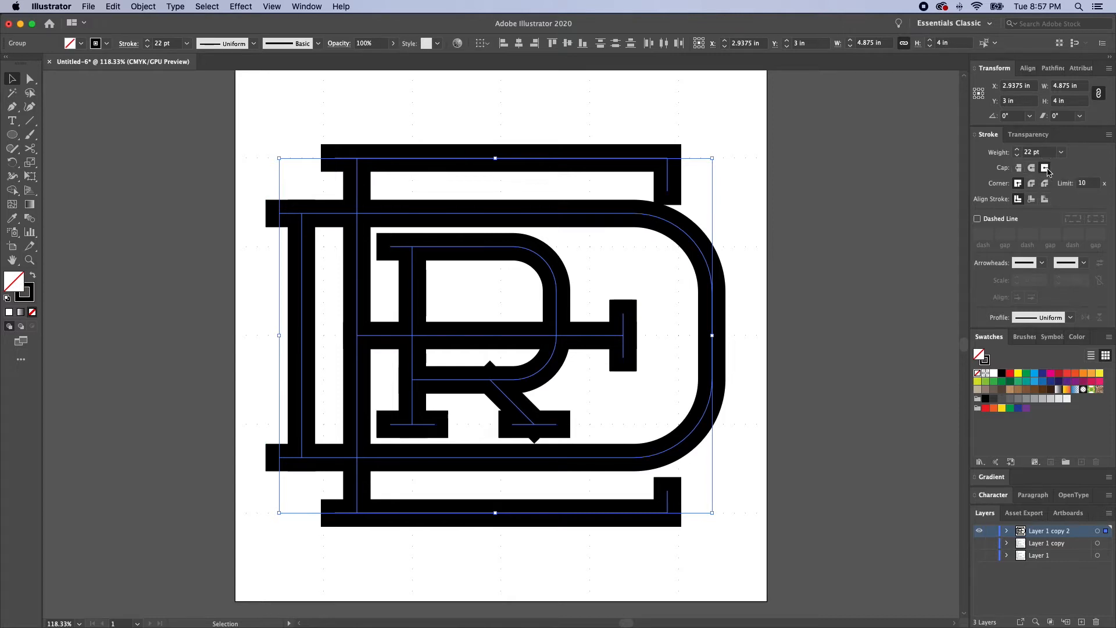
{"action": "left_click", "coordinate": [735, 193]}
Shorten the vertical serif at the right end of the E's upper arm so it clears the D.
{"action": "key", "text": "a"}
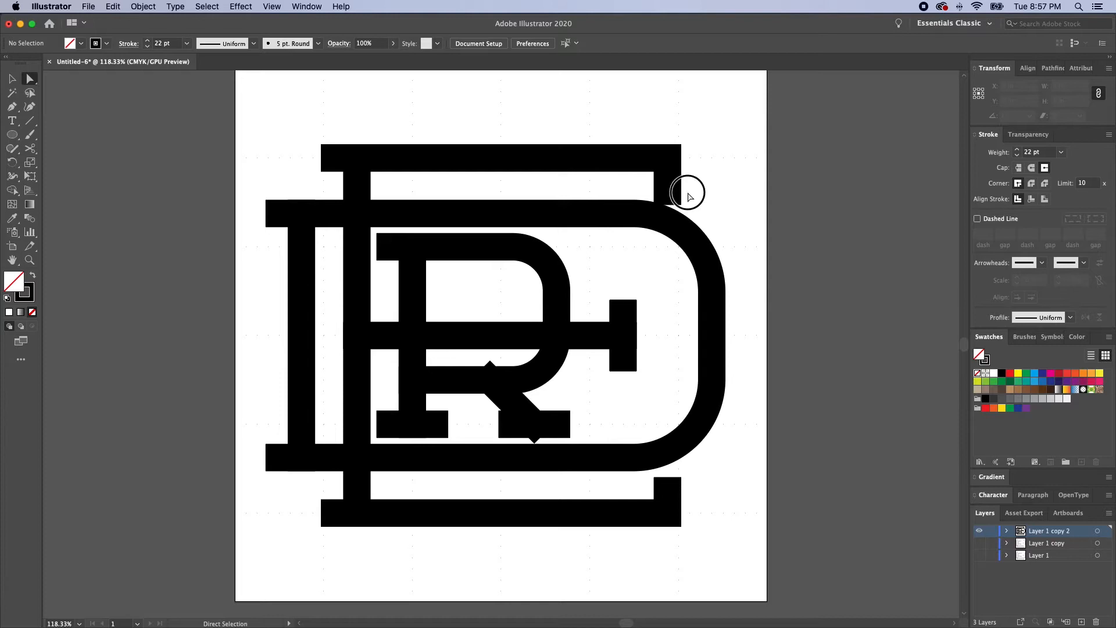
{"action": "left_click", "coordinate": [666, 196]}
{"action": "left_click_drag", "start_coordinate": [668, 195], "coordinate": [667, 179]}
Try shortening the vertical serif at the end of the E's lower arm, and undo it.
{"action": "left_click_drag", "start_coordinate": [668, 494], "coordinate": [668, 505]}
{"action": "key", "text": "super+z"}
{"action": "left_click", "coordinate": [700, 495]}
{"action": "key", "text": "v"}
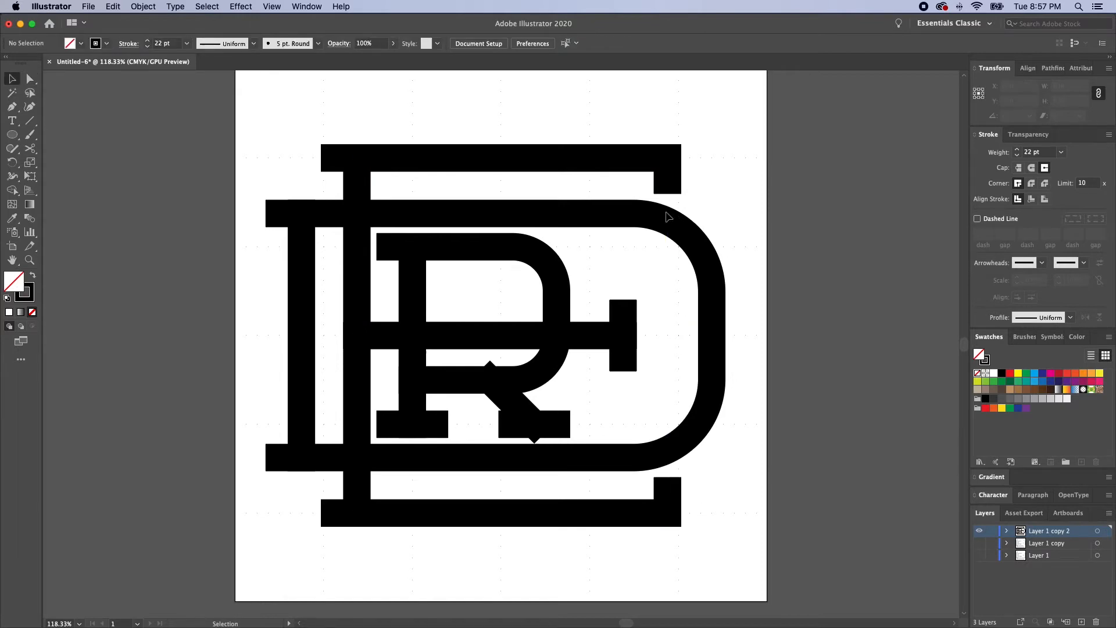
{"action": "key", "text": "a"}
{"action": "key", "text": "super+y"}
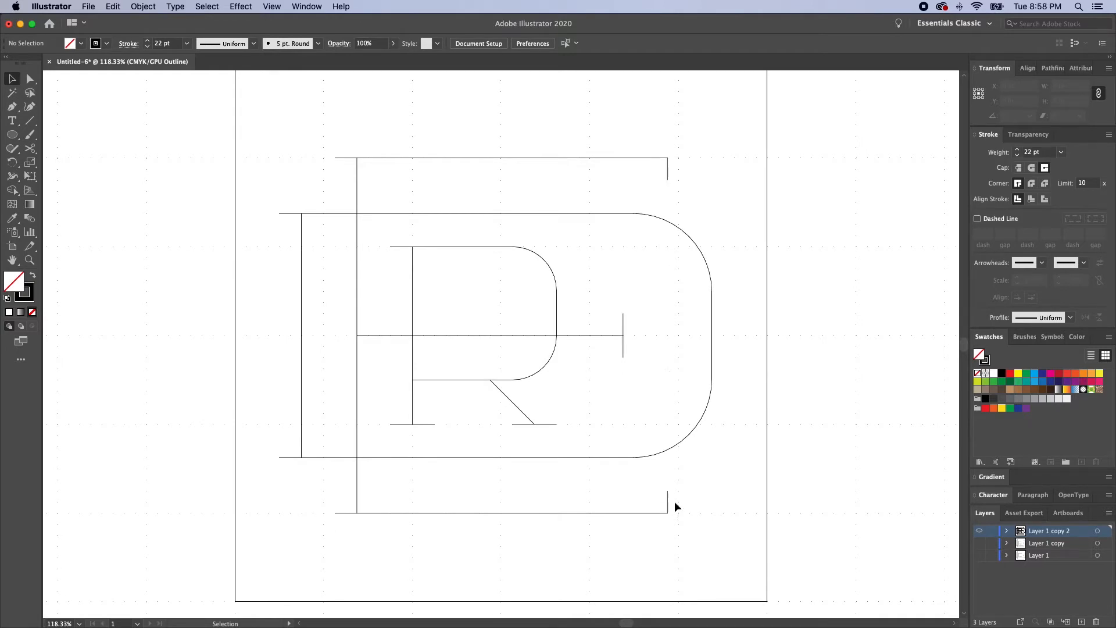
{"action": "key", "text": "a"}
{"action": "key", "text": "super+y"}
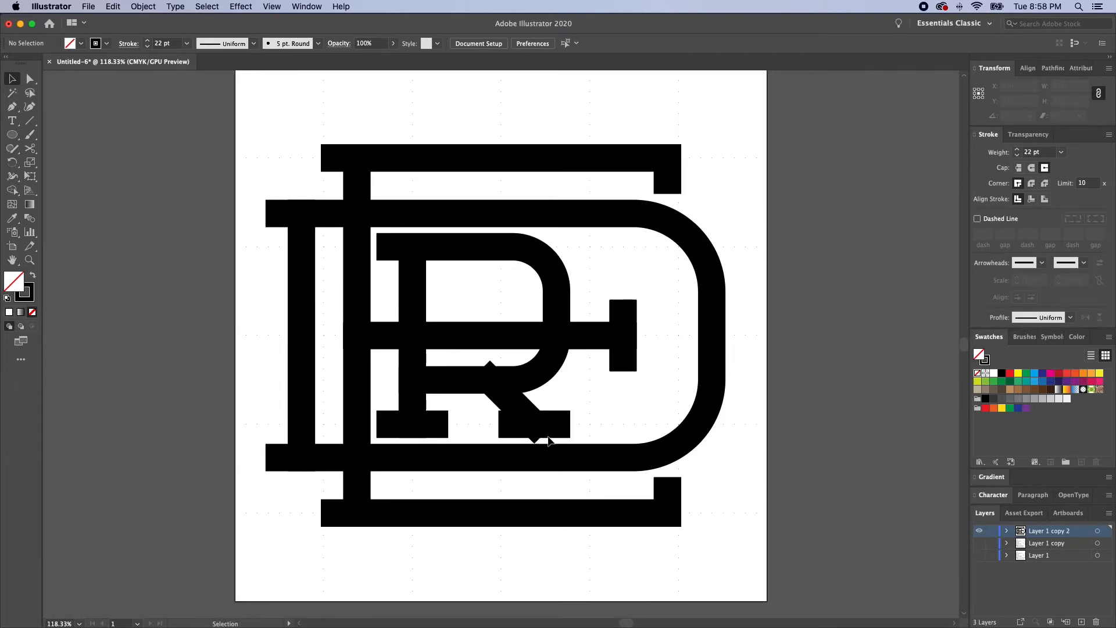
{"action": "key", "text": "a"}
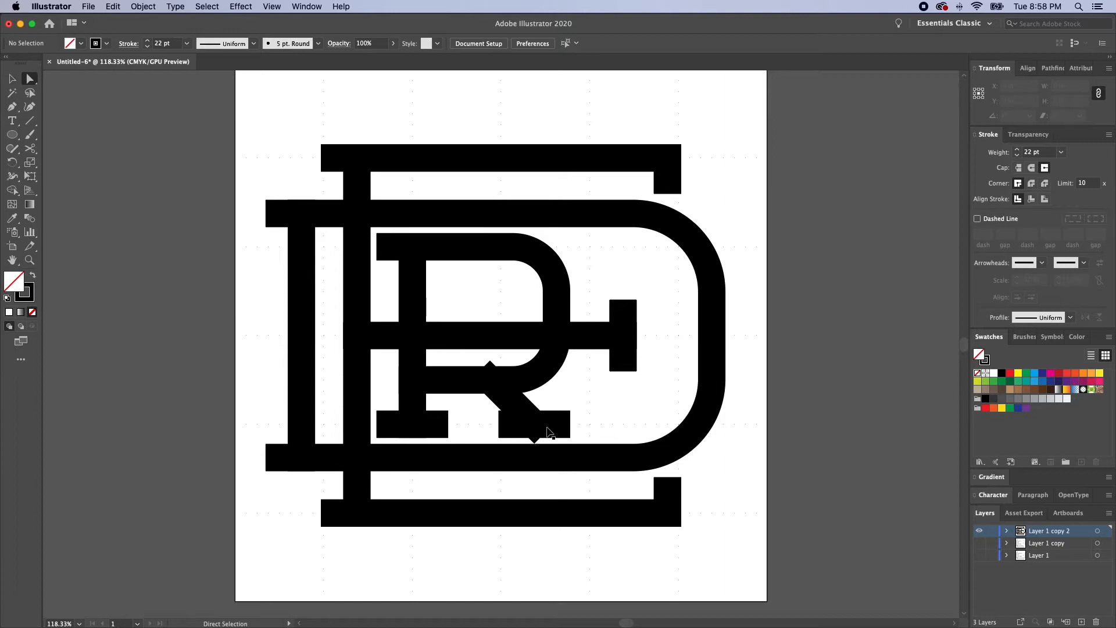
{"action": "key", "text": "v"}
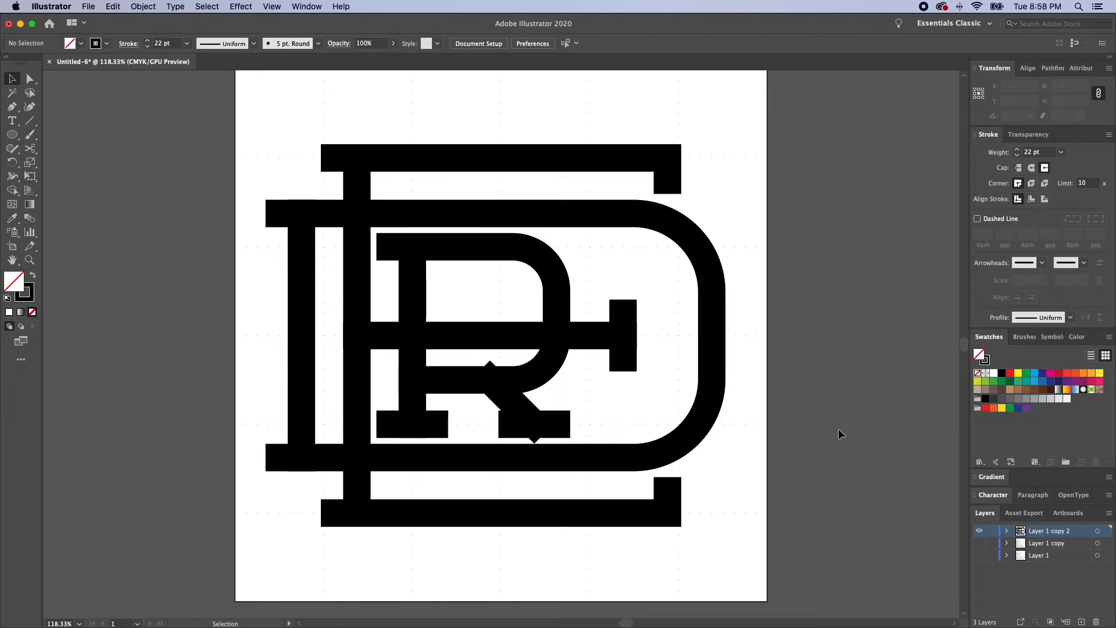
Duplicate "Layer 1 copy 2", hide the source layer and select all the artwork on the new duplicate.
{"action": "left_click", "coordinate": [1108, 512]}
{"action": "left_click", "coordinate": [1037, 368]}
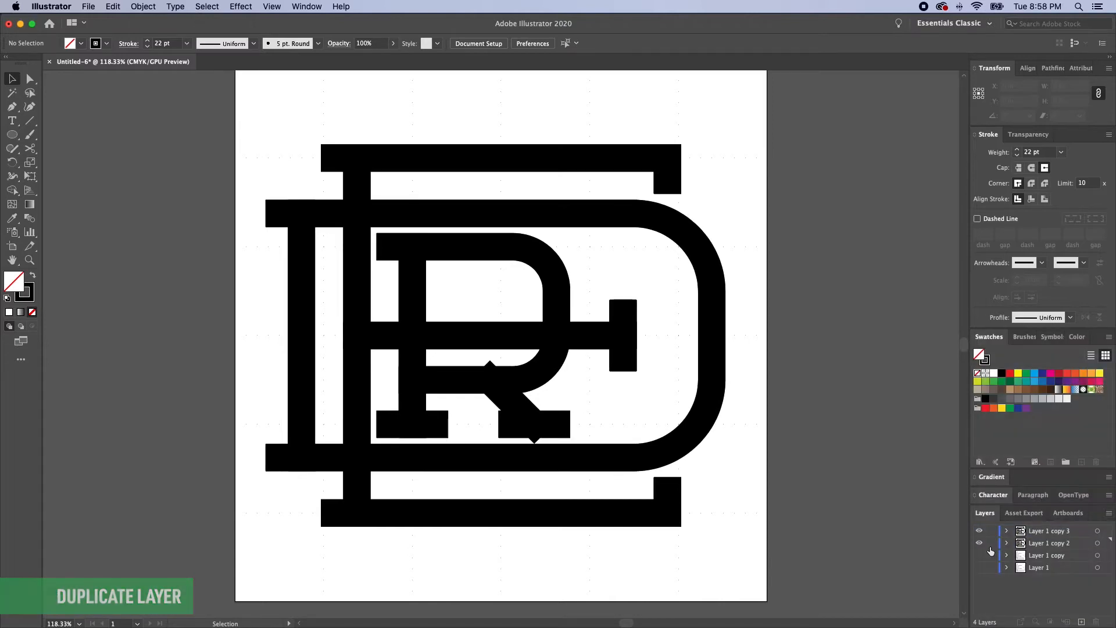
{"action": "left_click", "coordinate": [979, 542]}
{"action": "left_click", "coordinate": [1031, 531]}
{"action": "left_click", "coordinate": [528, 254]}
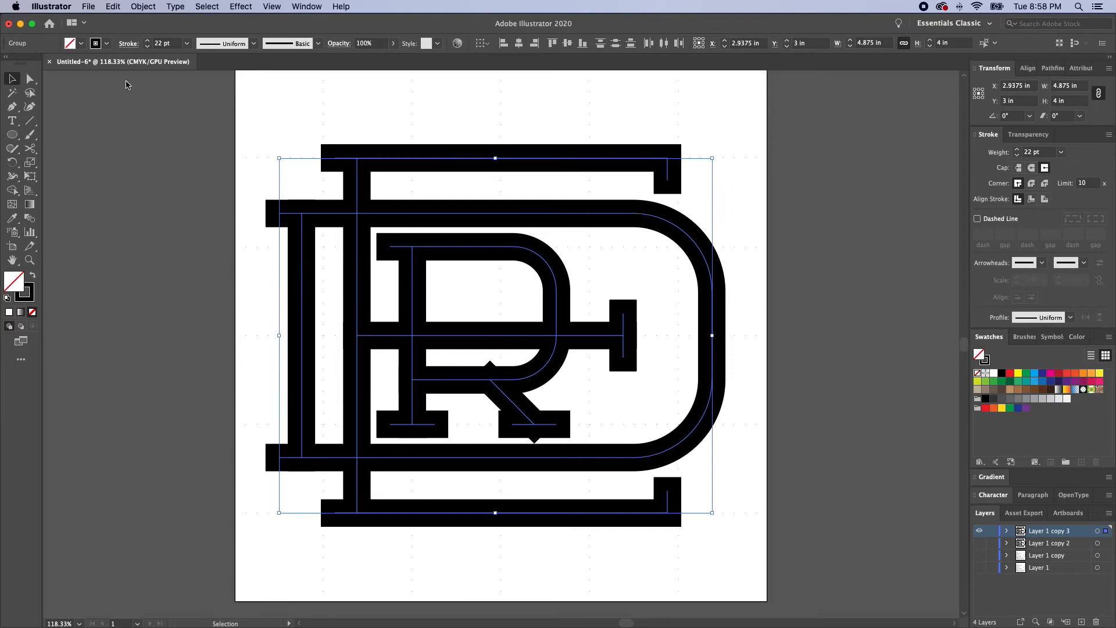
Try expanding the fill and stroke of the selected letters, and undo it.
{"action": "left_click", "coordinate": [139, 11]}
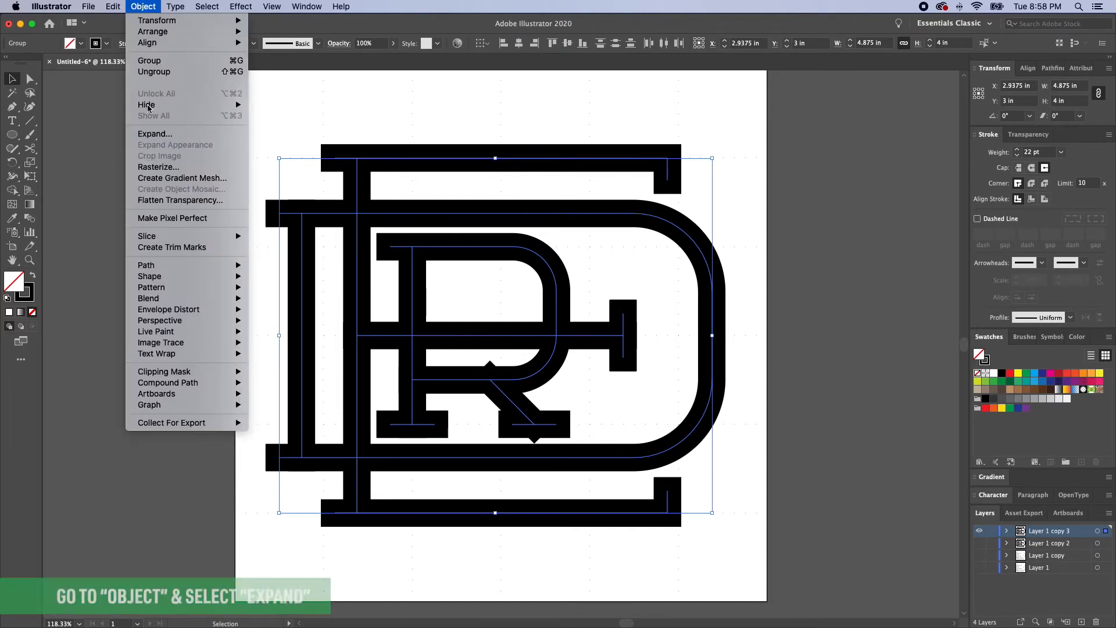
{"action": "left_click", "coordinate": [159, 140]}
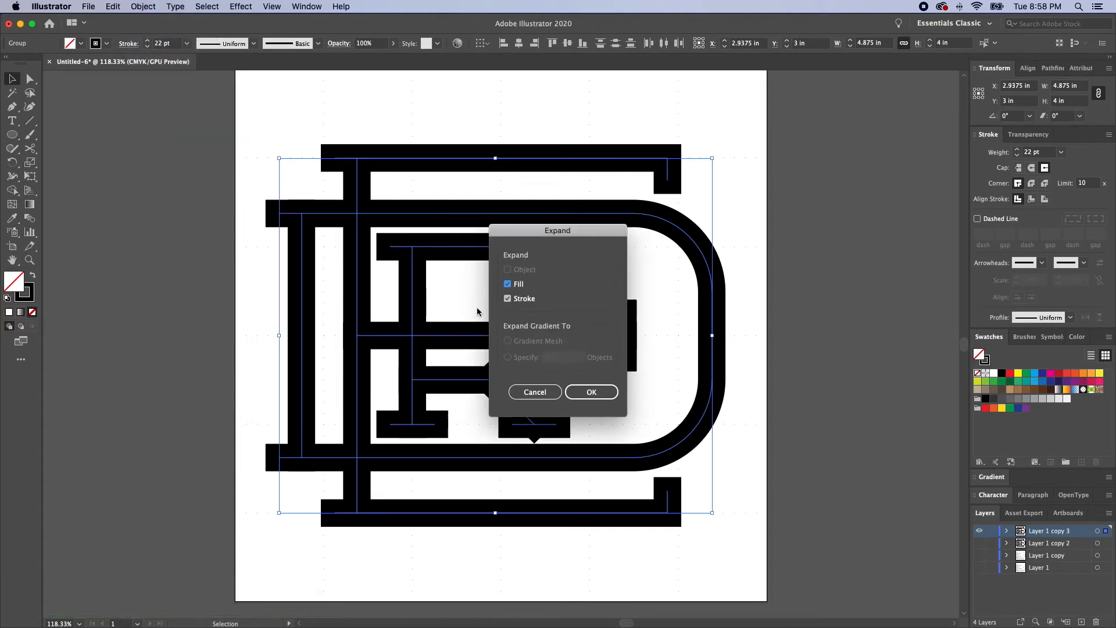
{"action": "key", "text": "Return"}
{"action": "key", "text": "super+z"}
{"action": "key", "text": "super+z"}
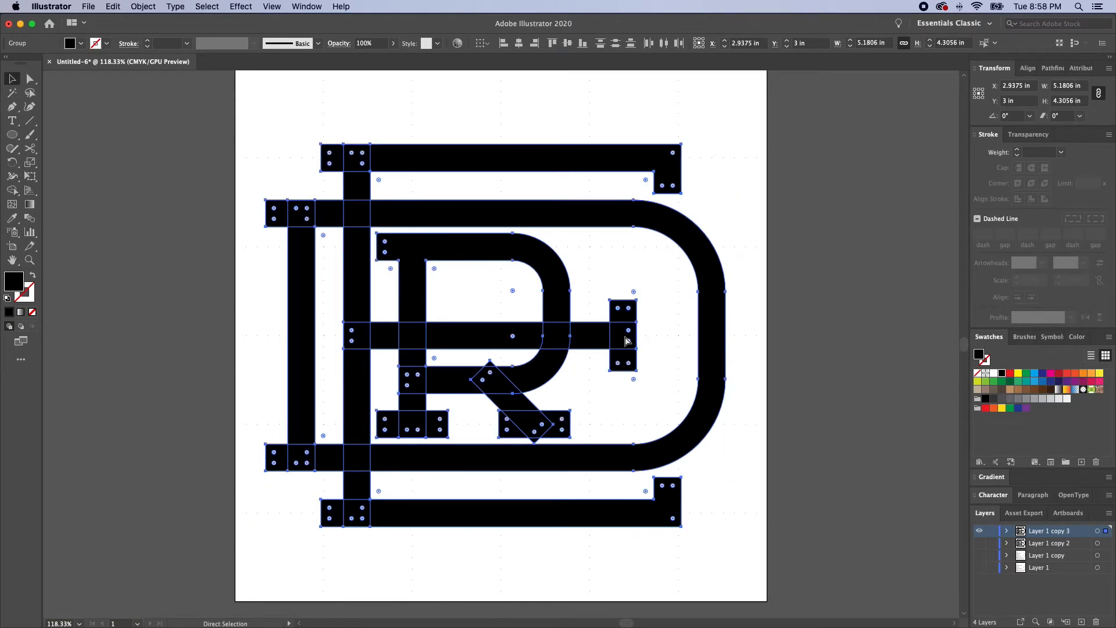
Convert the strokes of all the selected letters to filled shapes with Outline Stroke.
{"action": "left_click", "coordinate": [143, 7]}
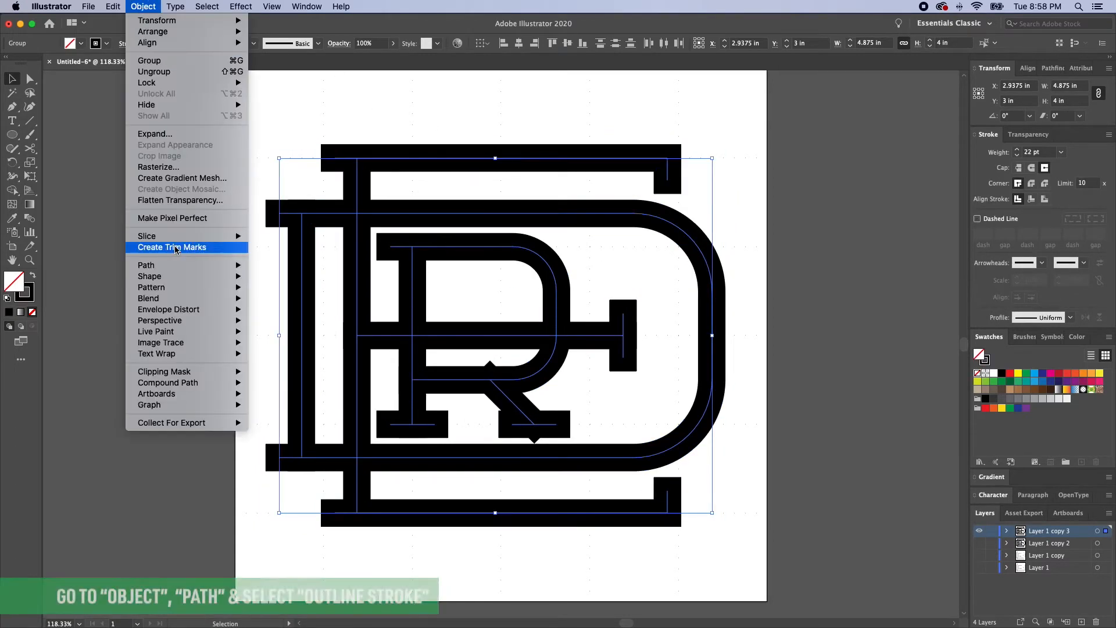
{"action": "mouse_move", "coordinate": [186, 265]}
{"action": "left_click", "coordinate": [282, 294]}
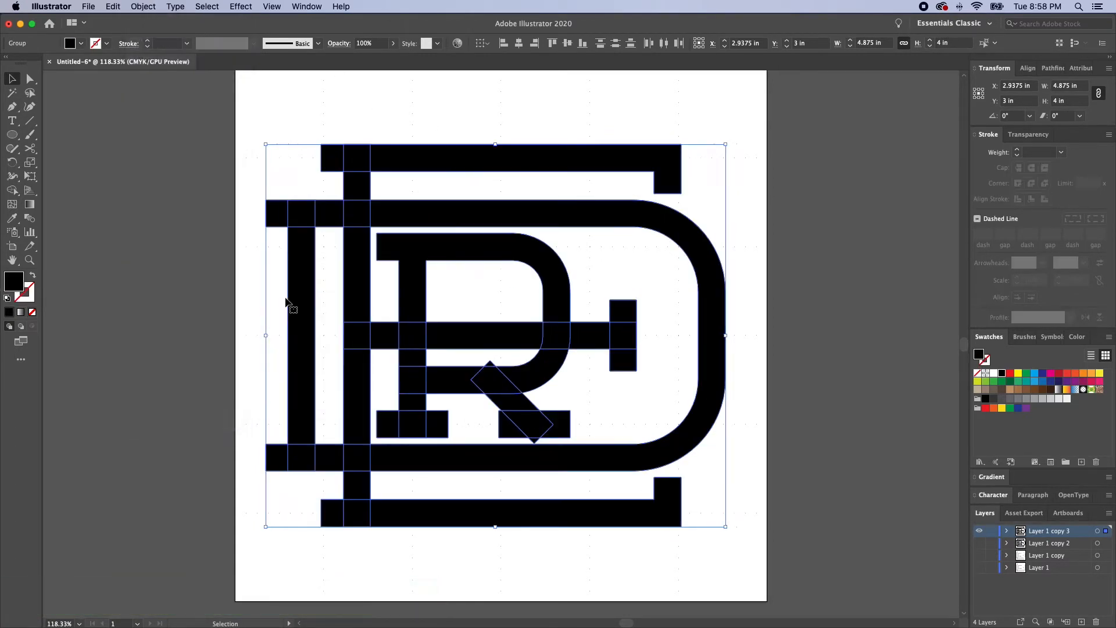
Unite the overlapping pieces of the E, the D and the R into one shape per letter with Pathfinder.
{"action": "left_click", "coordinate": [730, 200]}
{"action": "left_click", "coordinate": [674, 177]}
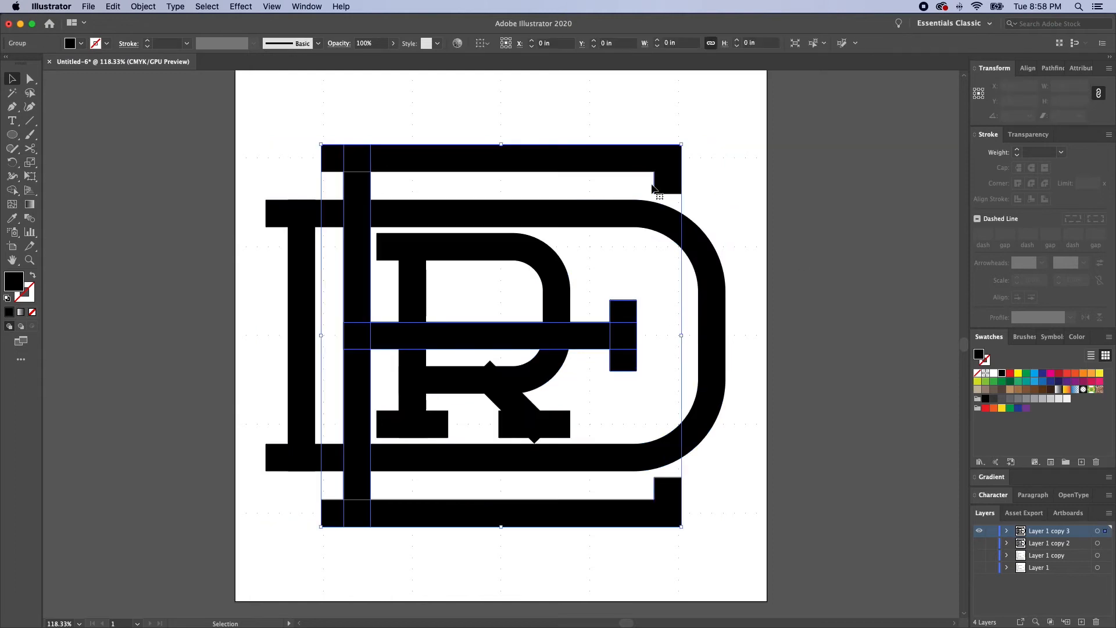
{"action": "left_click", "coordinate": [1050, 68]}
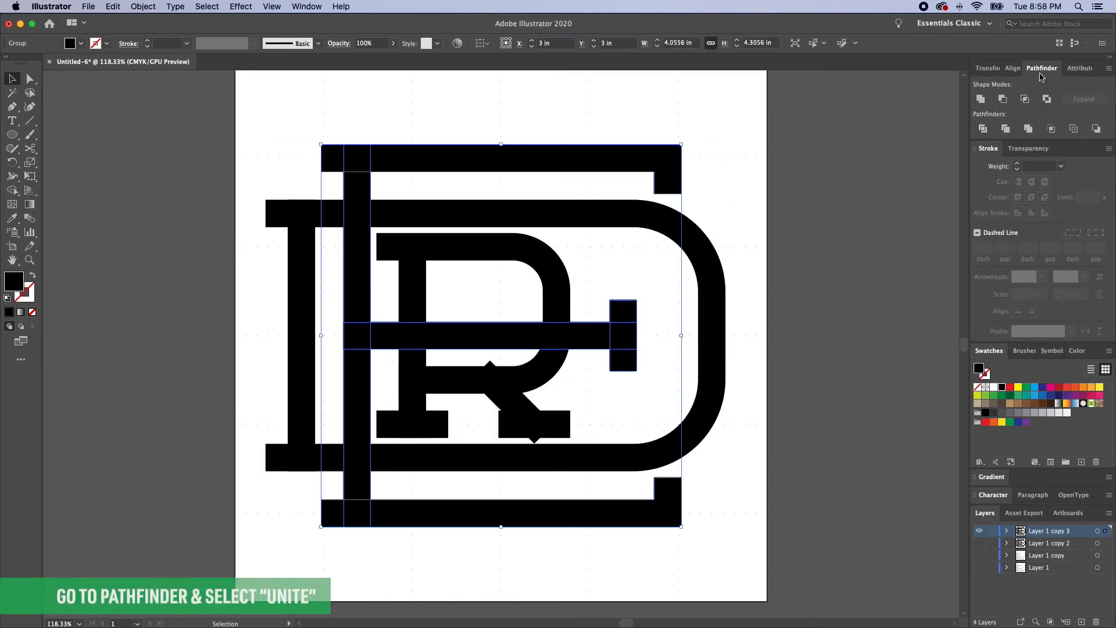
{"action": "left_click", "coordinate": [980, 99]}
{"action": "left_click", "coordinate": [719, 280]}
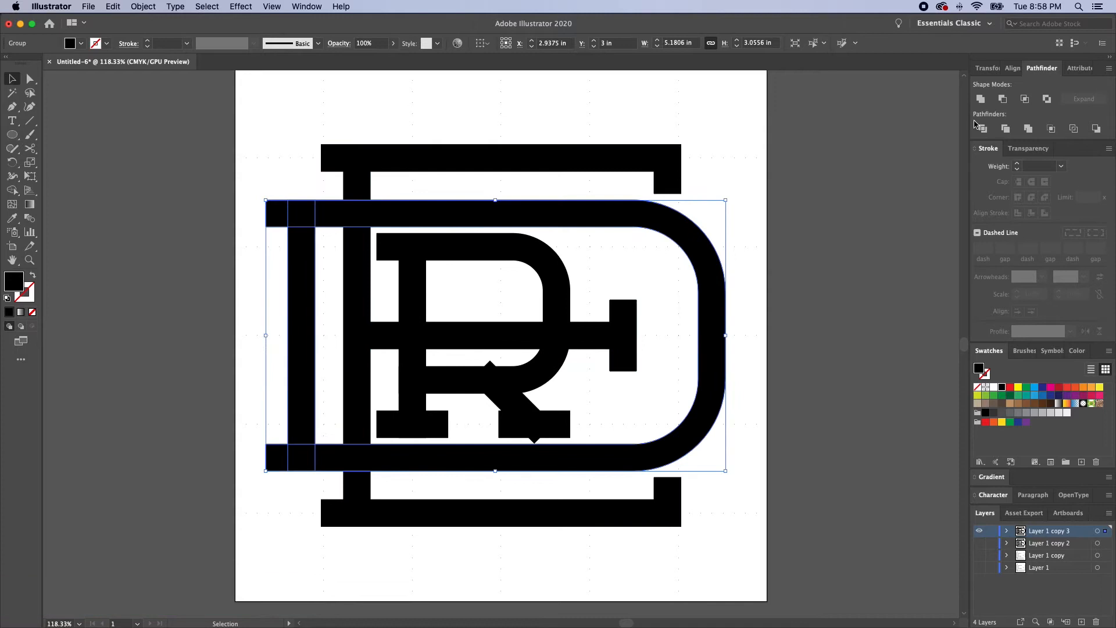
{"action": "left_click", "coordinate": [557, 290]}
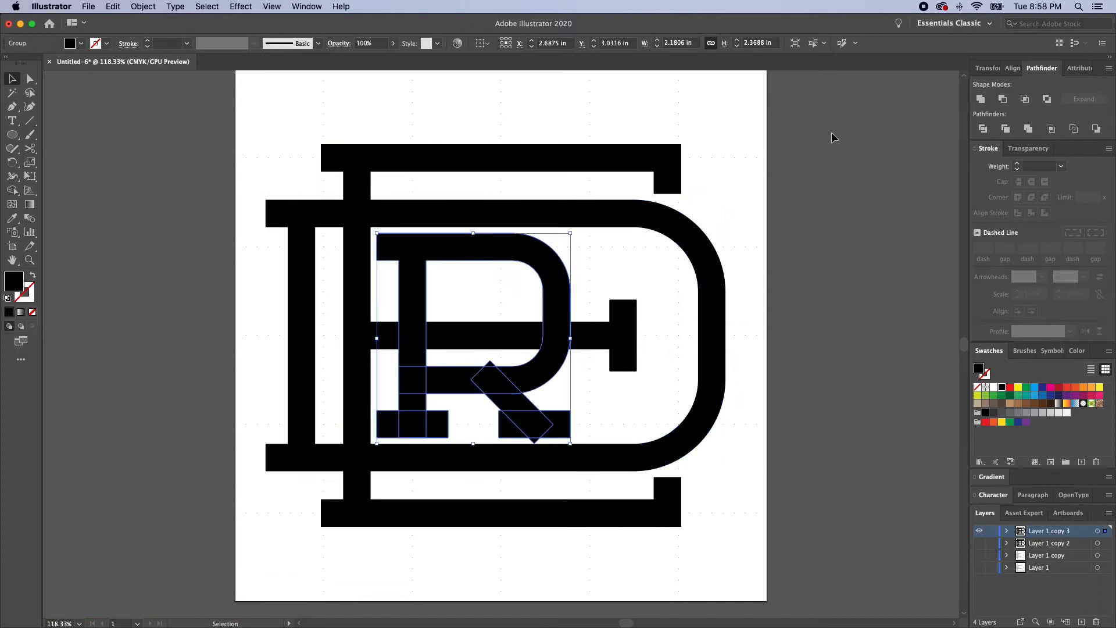
Delete the anchor points where the R's diagonal leg pokes up into the bowl's opening.
{"action": "key", "text": "p"}
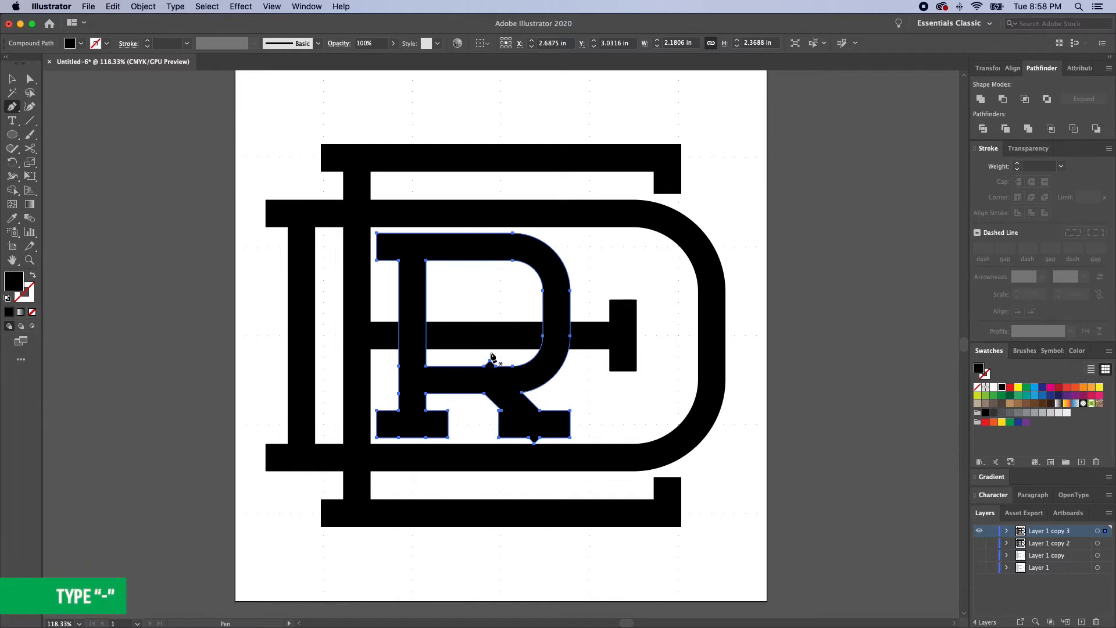
{"action": "key", "text": "minus"}
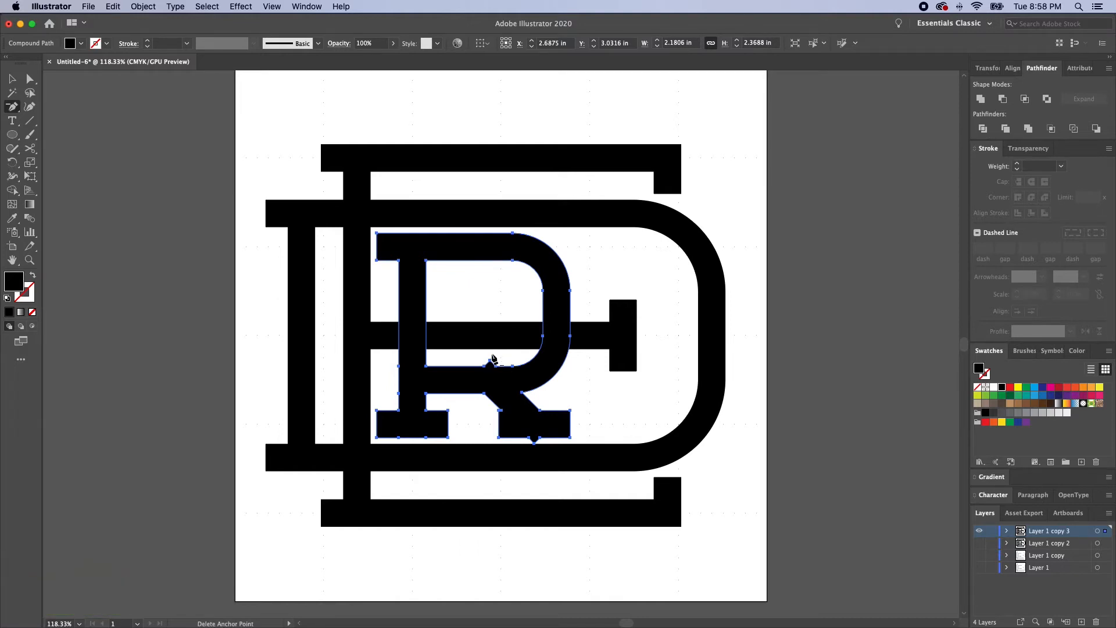
{"action": "left_click", "coordinate": [489, 364]}
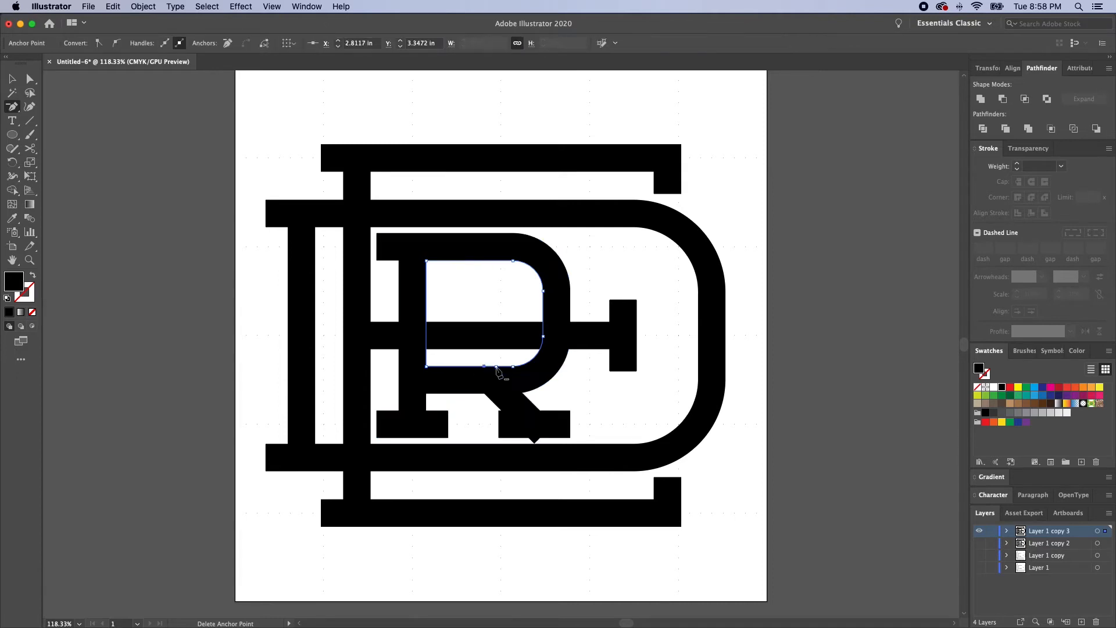
{"action": "left_click", "coordinate": [484, 366]}
Delete the redundant anchor points along the R's stem and base, and the tip protruding below its leg's foot.
{"action": "left_click", "coordinate": [415, 378], "text": "super"}
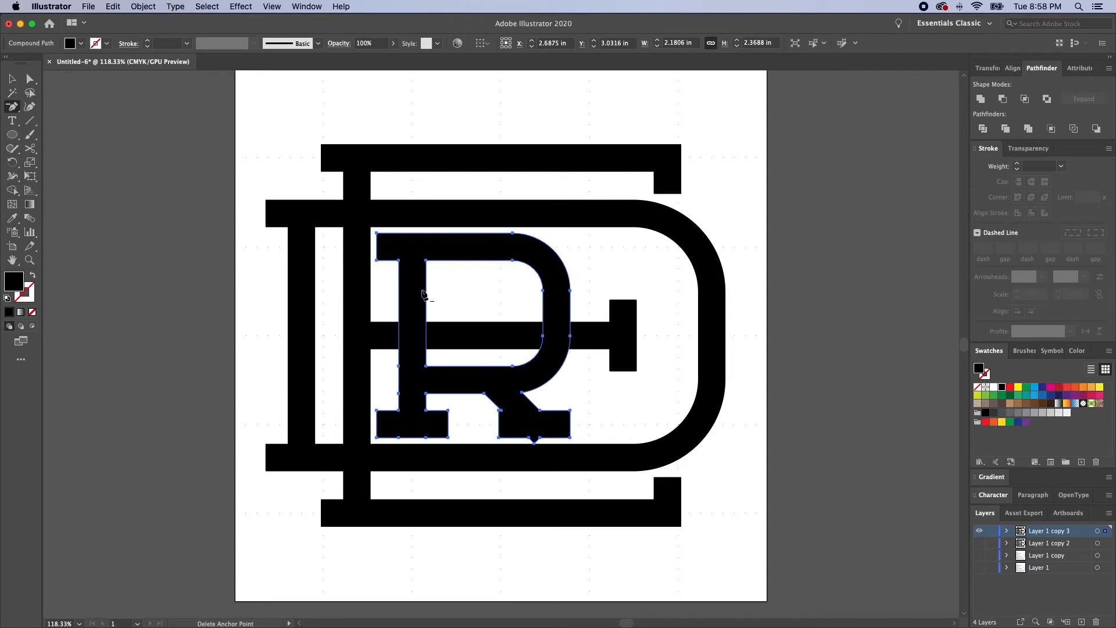
{"action": "left_click", "coordinate": [400, 395]}
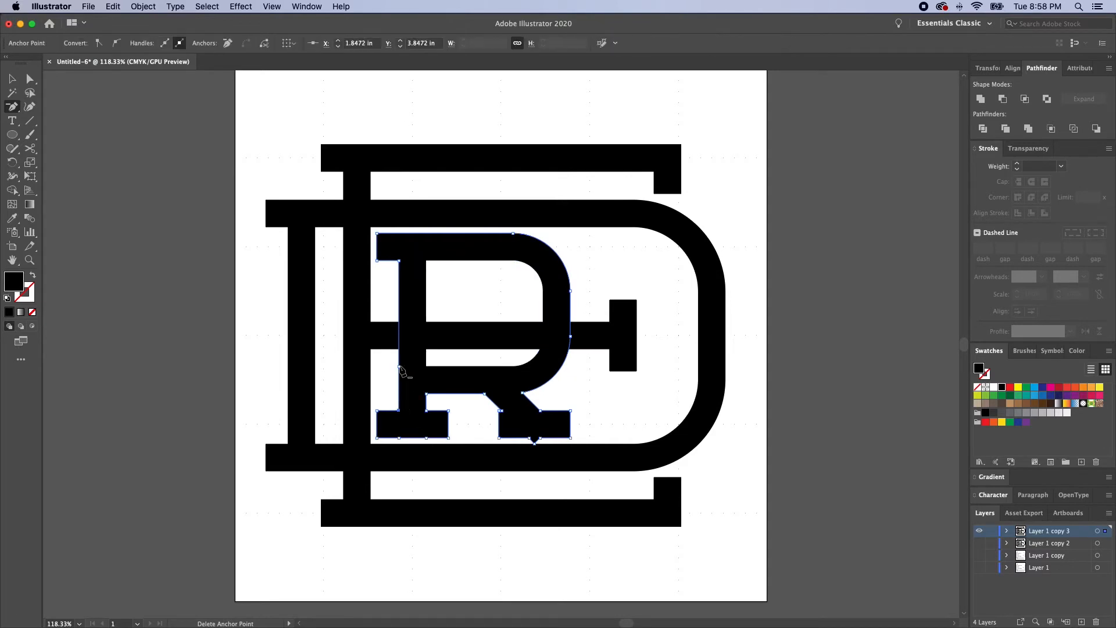
{"action": "left_click", "coordinate": [424, 439]}
{"action": "left_click", "coordinate": [532, 440]}
Delete the redundant anchor points left on the outlines of the E and the D, and deselect everything.
{"action": "left_click", "coordinate": [366, 159], "text": "super"}
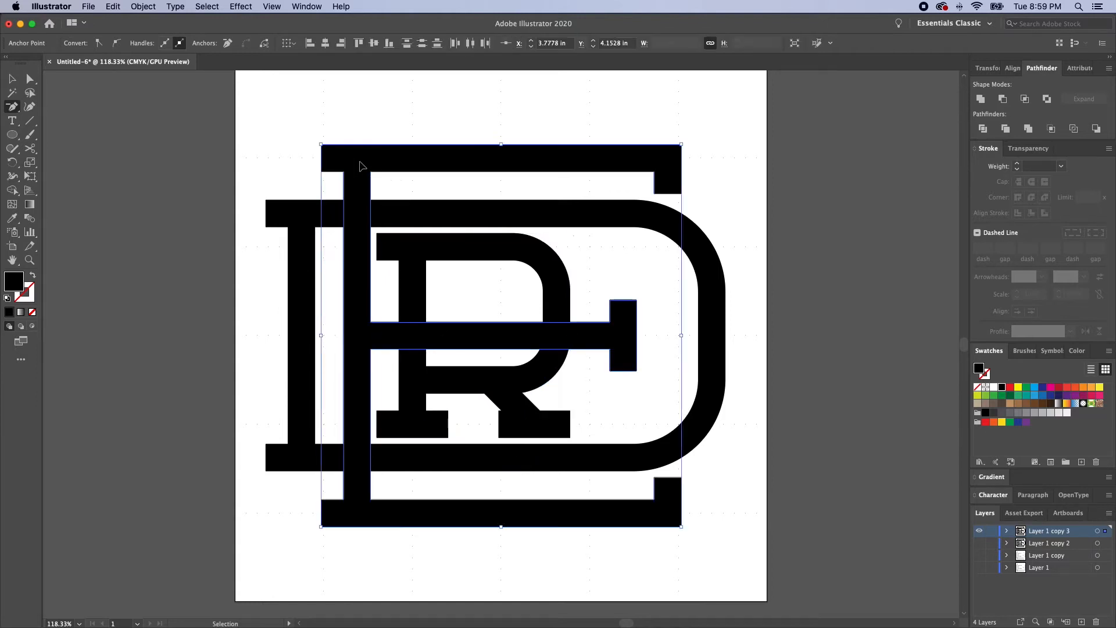
{"action": "left_click", "coordinate": [289, 205], "text": "super"}
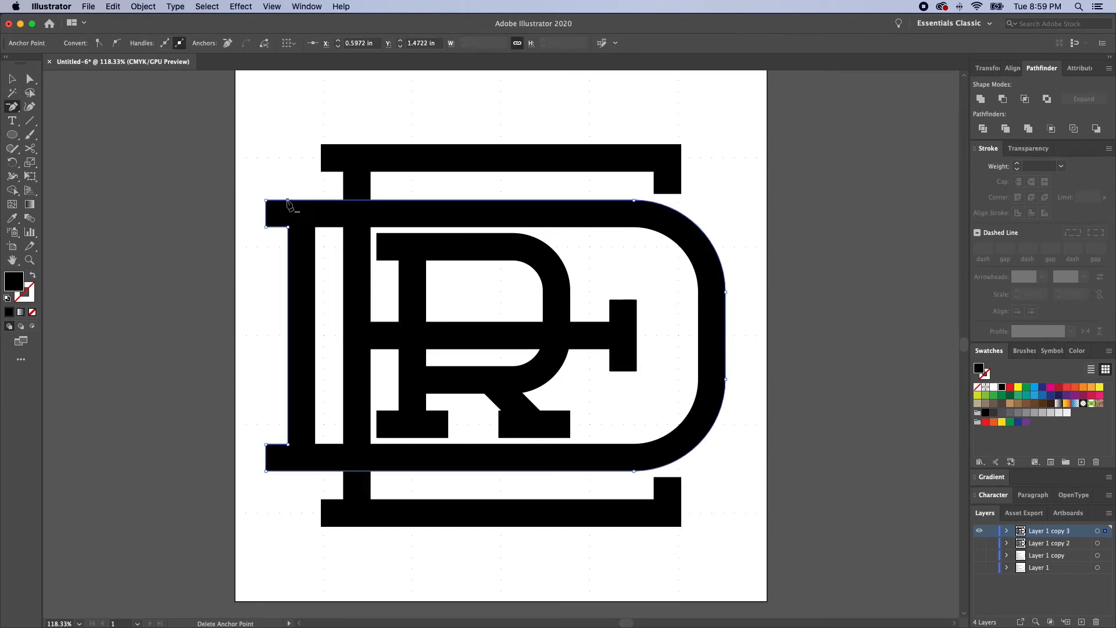
{"action": "key", "text": "super+shift+a"}
{"action": "key", "text": "v"}
{"action": "left_click", "coordinate": [524, 218]}
{"action": "key", "text": "super+shift+a"}
Copy only the two horizontal edge segments of the D's upper bar and paste them in front in place.
{"action": "key", "text": "a"}
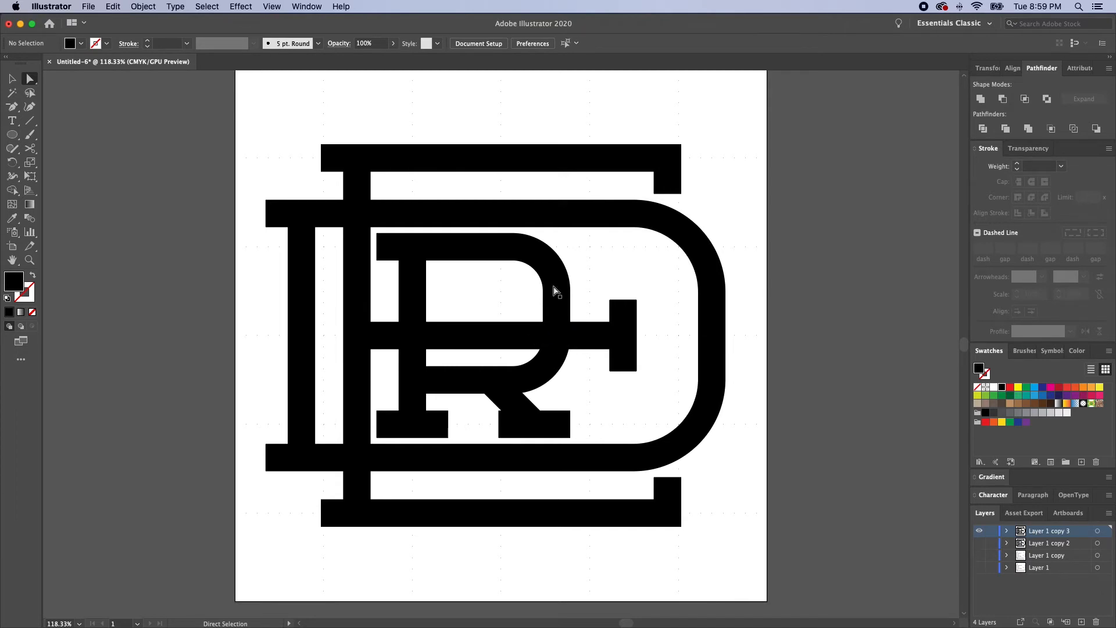
{"action": "key", "text": "a"}
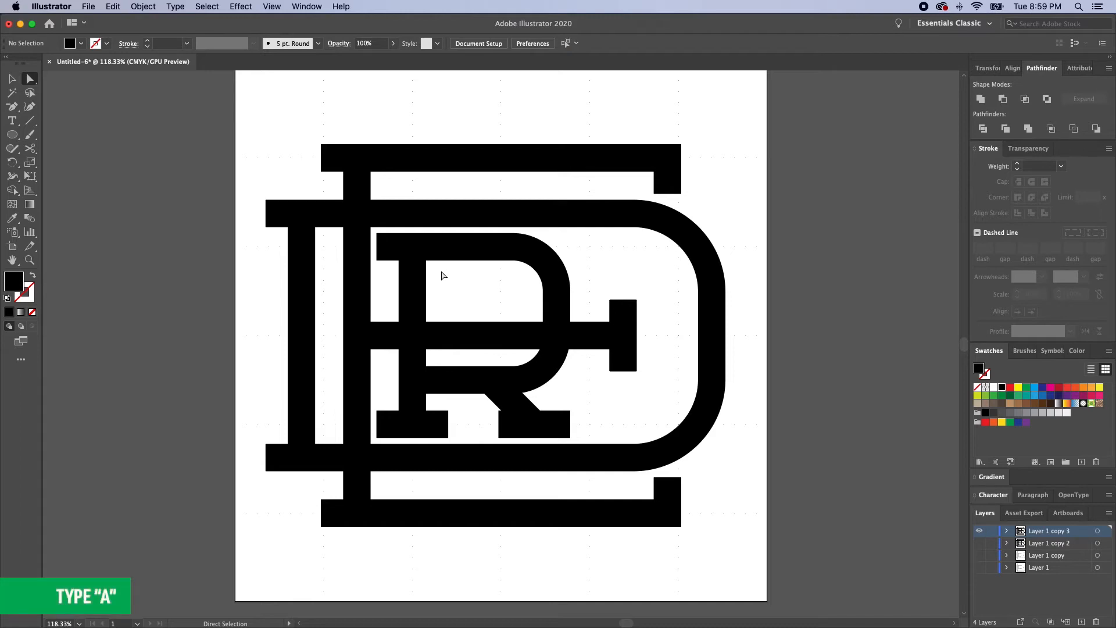
{"action": "left_click_drag", "start_coordinate": [394, 188], "coordinate": [410, 231]}
{"action": "key", "text": "super+c"}
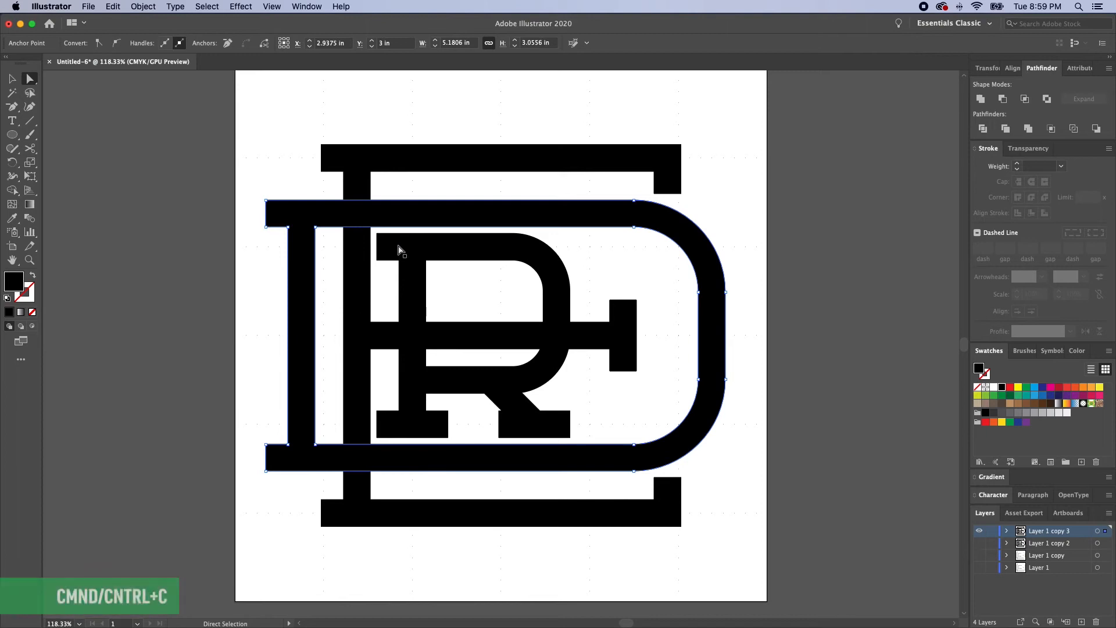
{"action": "left_click", "coordinate": [420, 198]}
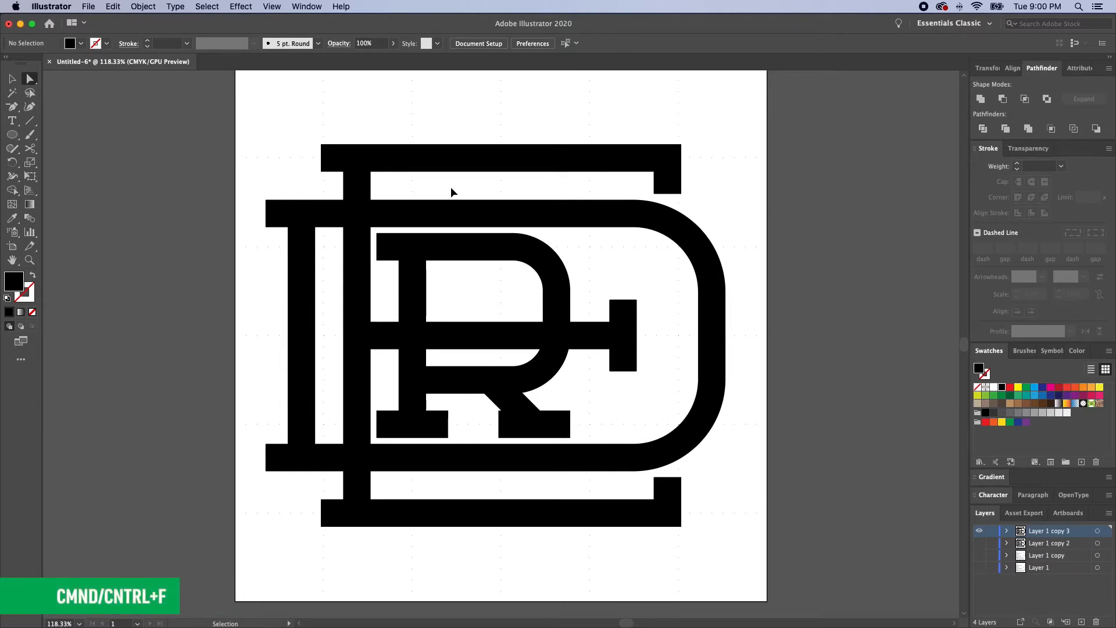
{"action": "key", "text": "super+f"}
Try to close the curved-side end of the pasted bar edges with the Pen tool, and undo it.
{"action": "key", "text": "p"}
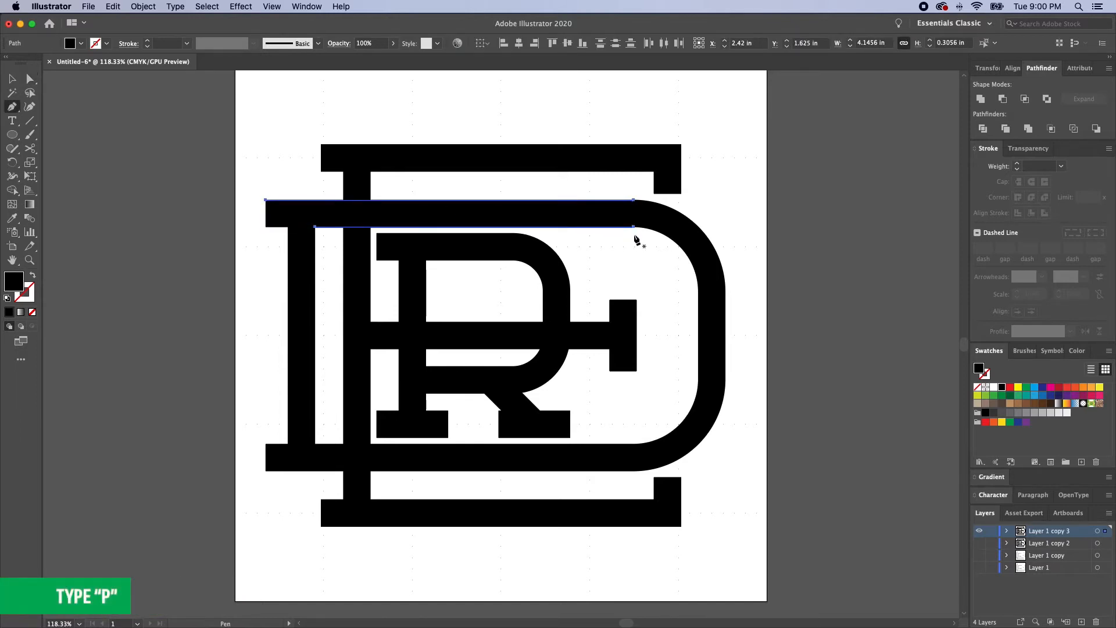
{"action": "left_click", "coordinate": [634, 224], "text": "super"}
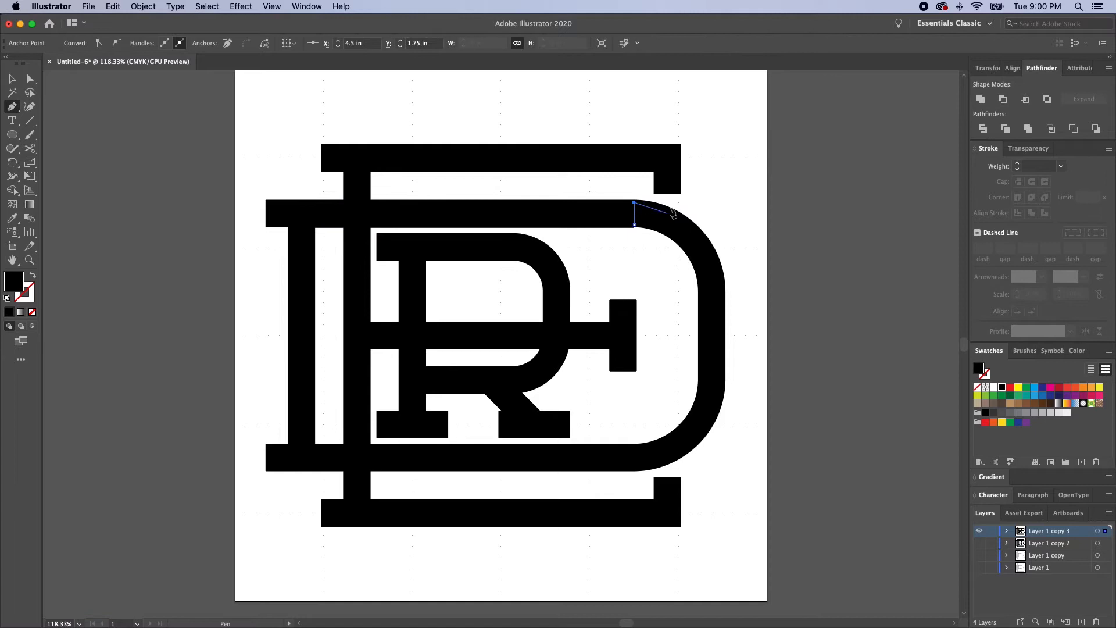
{"action": "key", "text": "super+z"}
{"action": "key", "text": "super+z"}
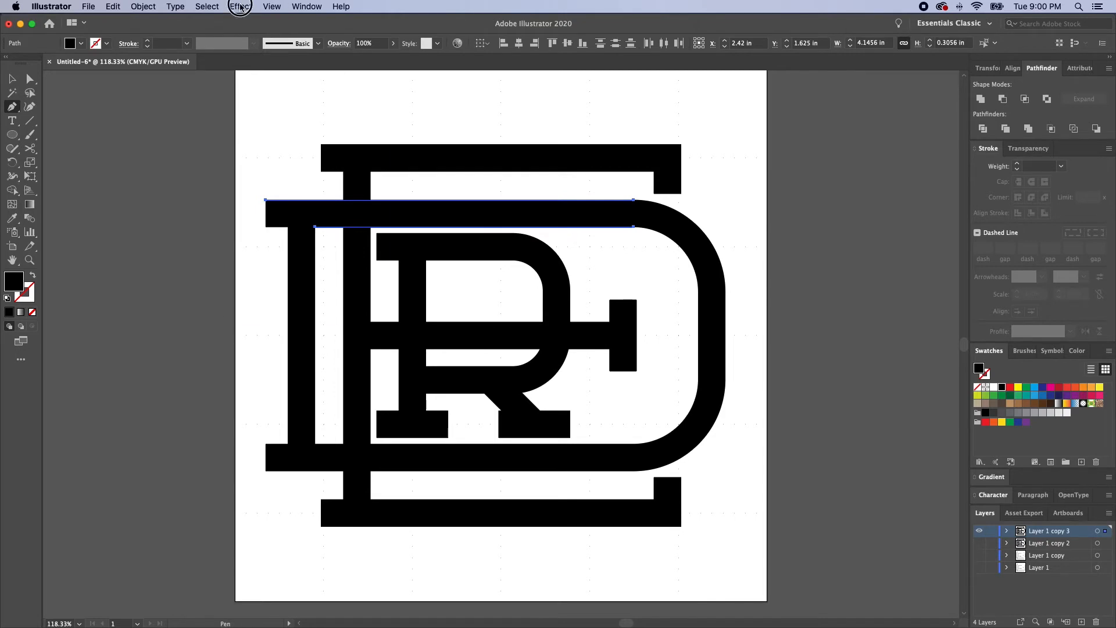
Turn off Snap to Grid and connect the endpoints of the pasted bar edges into a closed shape with the Pen tool.
{"action": "left_click", "coordinate": [271, 7]}
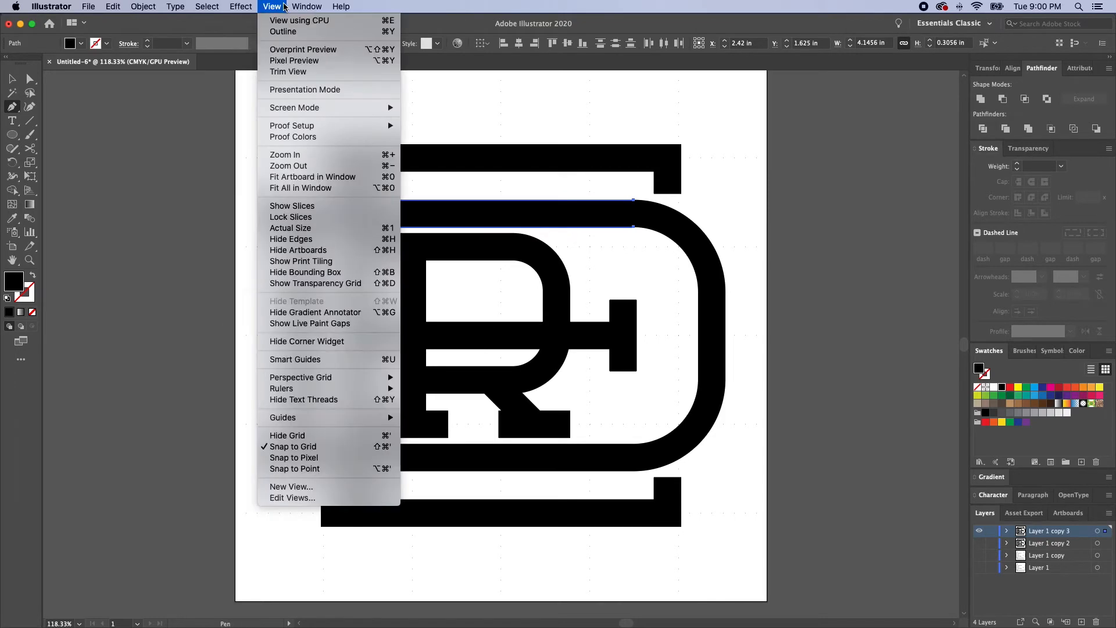
{"action": "left_click", "coordinate": [386, 446]}
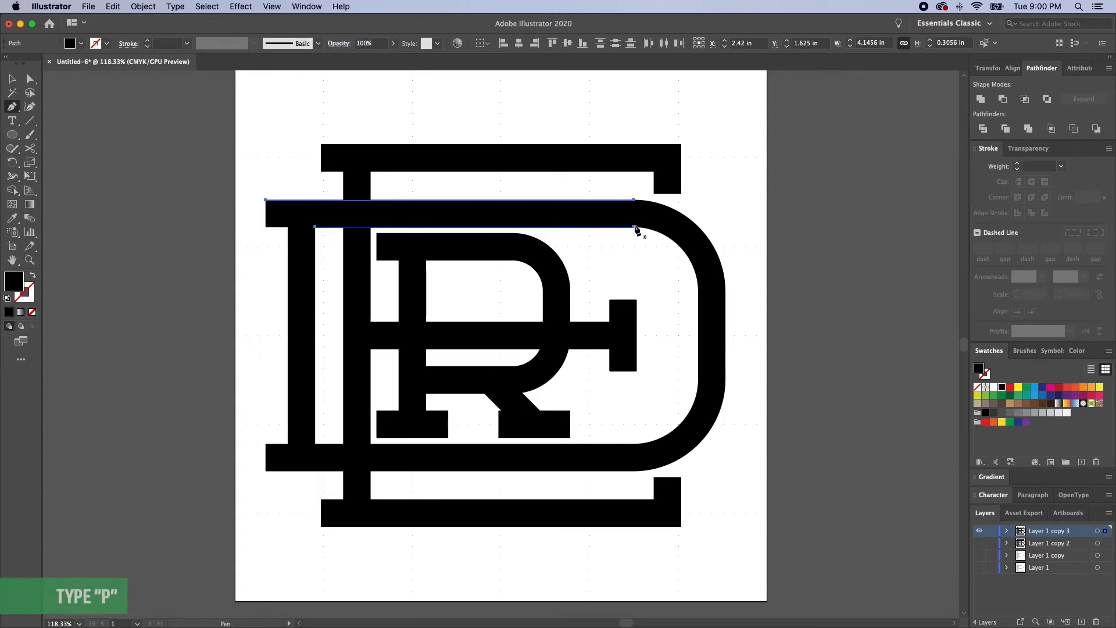
{"action": "key", "text": "p"}
{"action": "left_click", "coordinate": [633, 227]}
{"action": "left_click", "coordinate": [633, 200]}
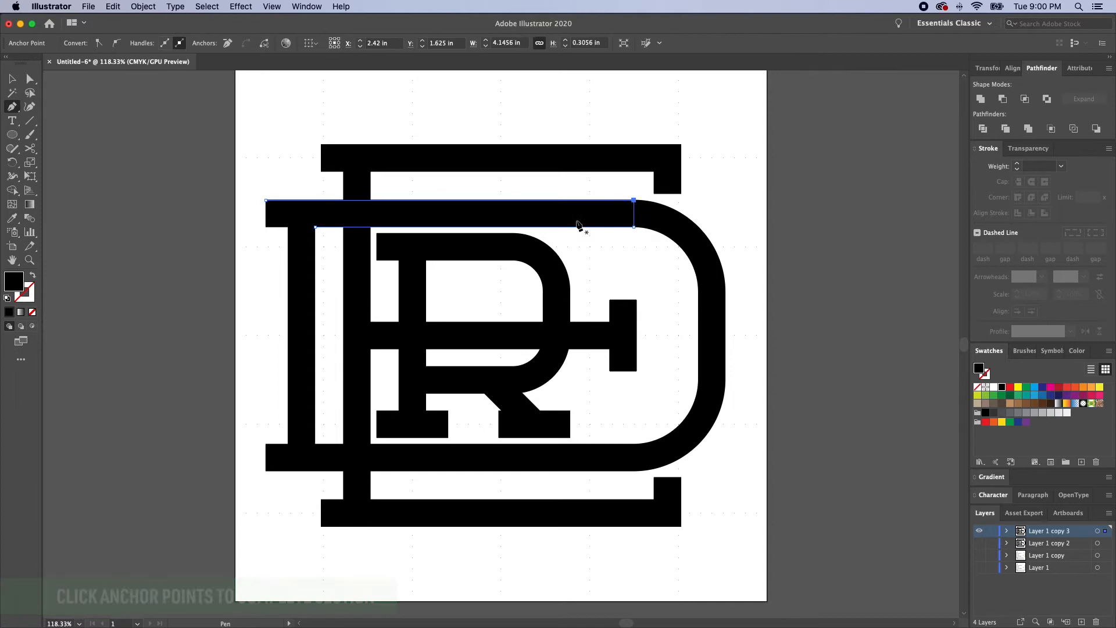
{"action": "left_click", "coordinate": [315, 227]}
{"action": "left_click", "coordinate": [265, 200]}
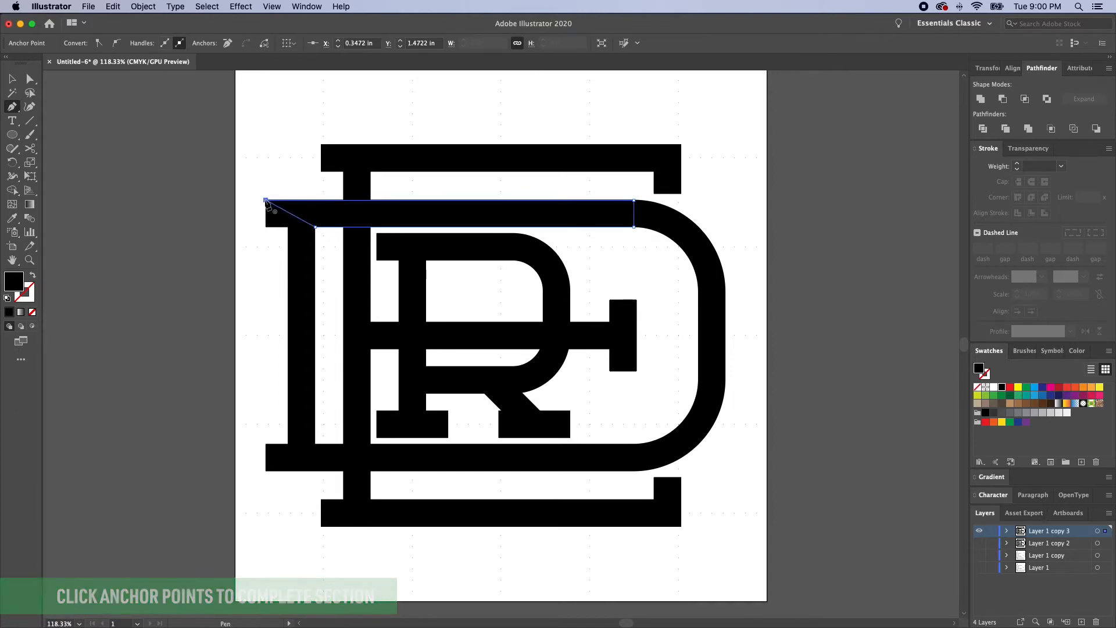
Trim the closed bar piece to about 0.65 in wide so it only spans the crossing with the E's stem.
{"action": "key", "text": "a"}
{"action": "left_click", "coordinate": [292, 206]}
{"action": "left_click_drag", "start_coordinate": [292, 202], "coordinate": [326, 227]}
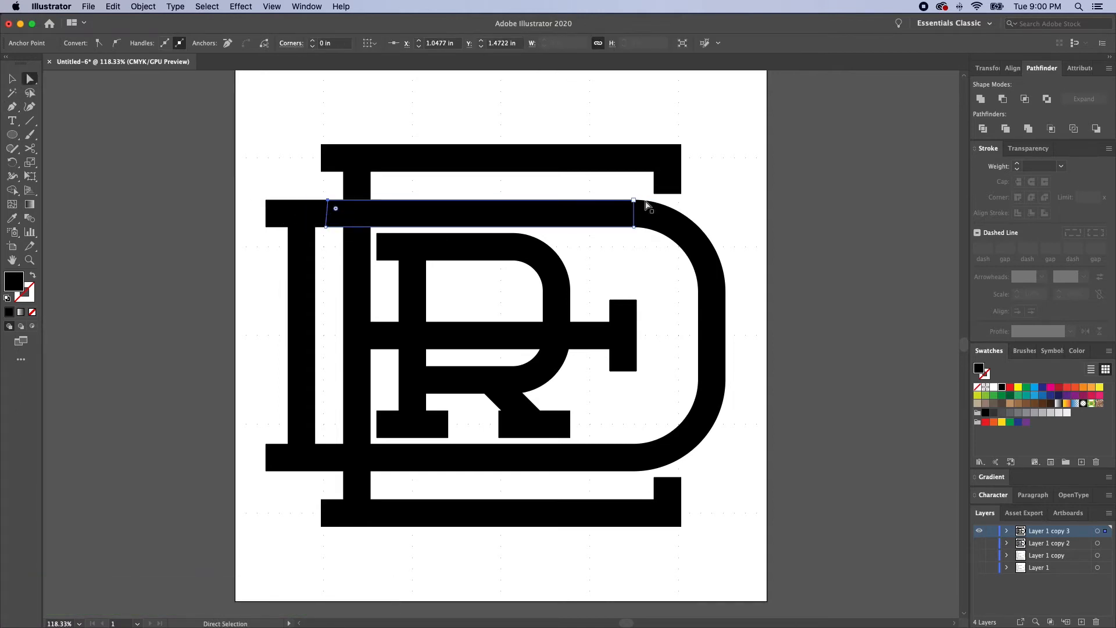
{"action": "left_click", "coordinate": [626, 216]}
{"action": "key", "text": "v"}
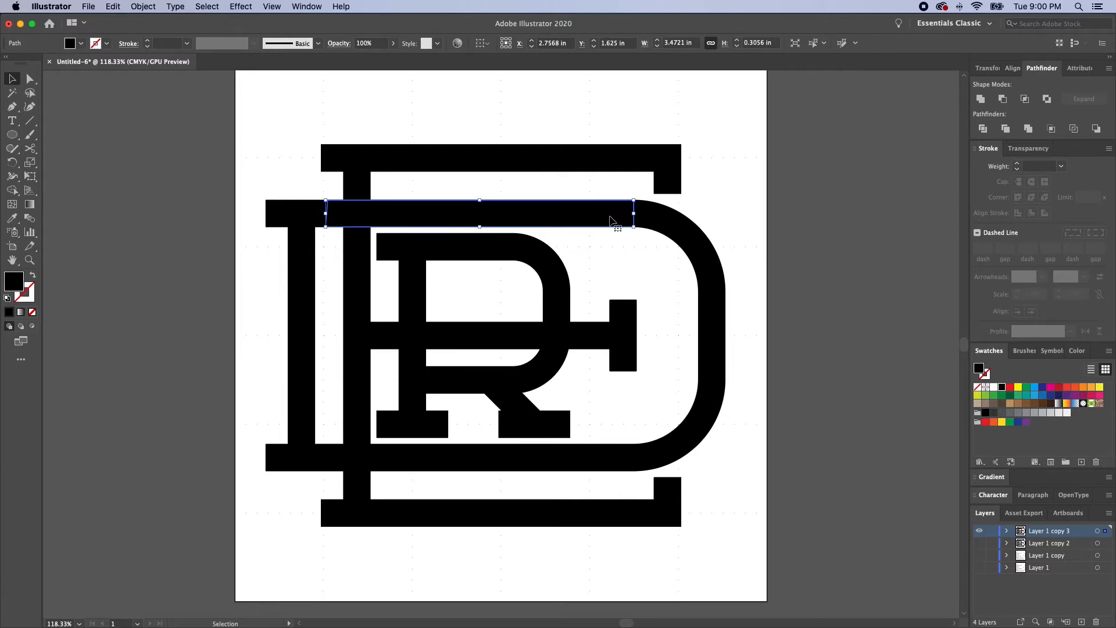
{"action": "left_click_drag", "start_coordinate": [634, 215], "coordinate": [384, 217]}
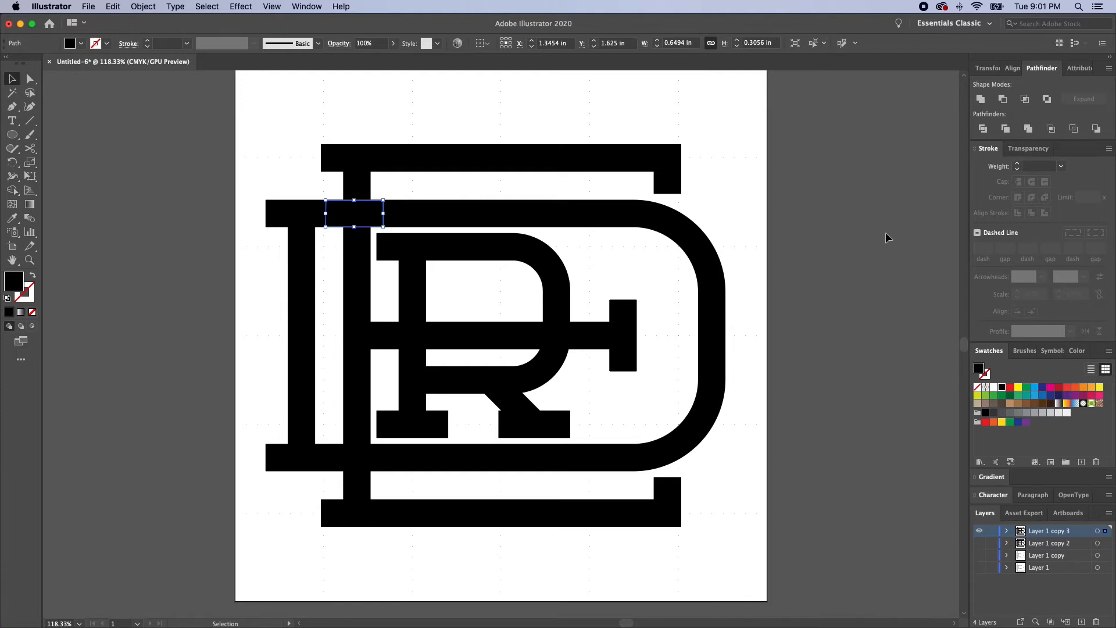
Give the crossing piece a black fill with a 1 pt white stroke, and deselect it.
{"action": "key", "text": "d"}
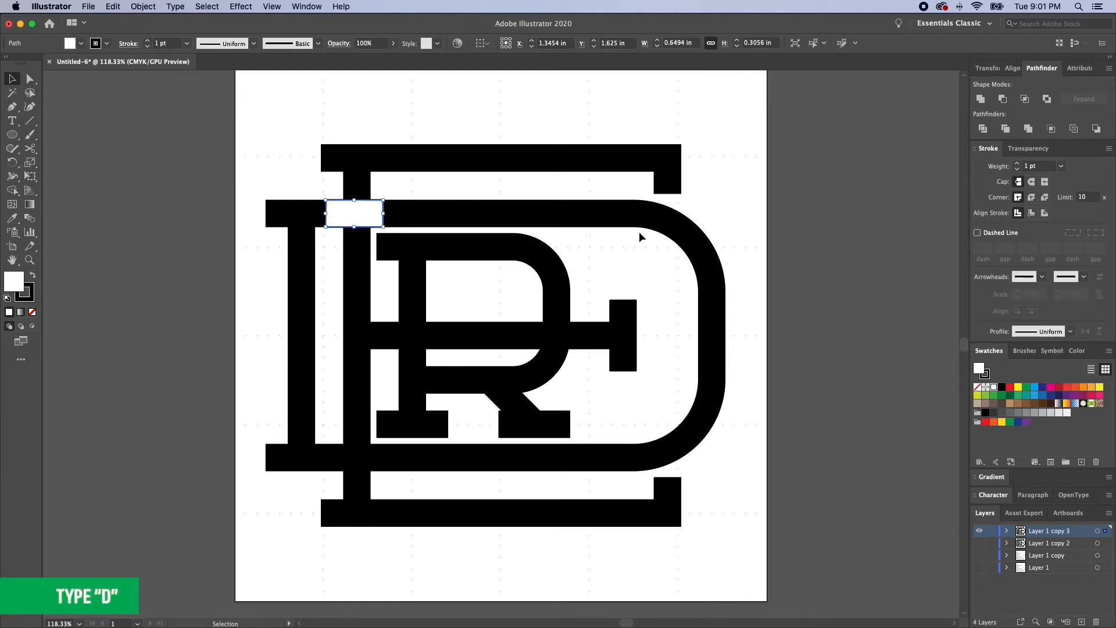
{"action": "key", "text": "shift+x"}
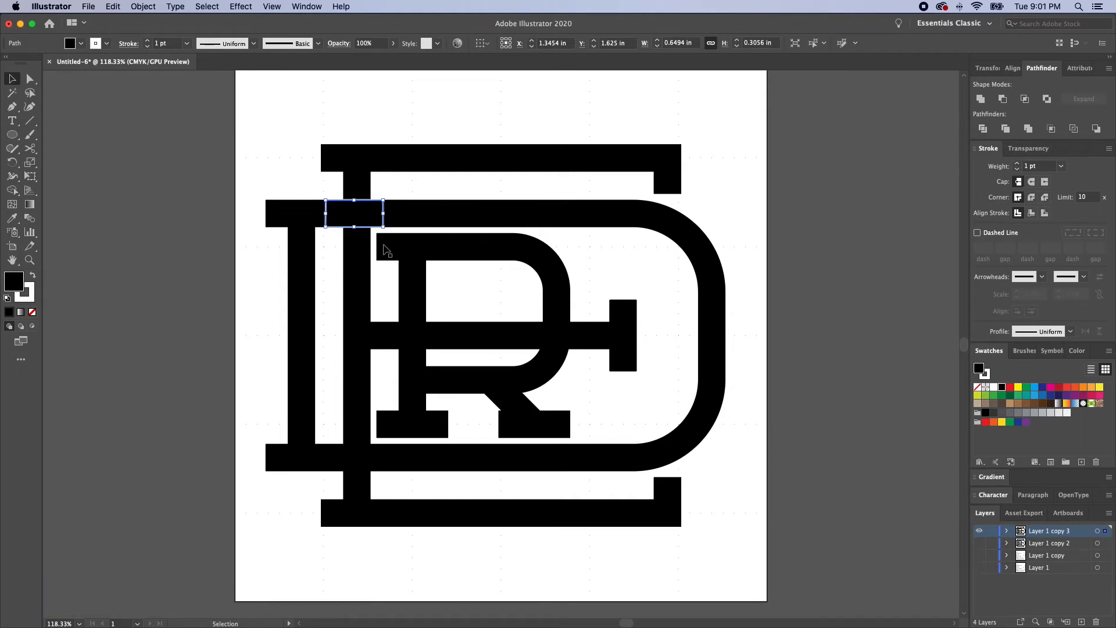
{"action": "key", "text": "a"}
{"action": "key", "text": "super+shift+a"}
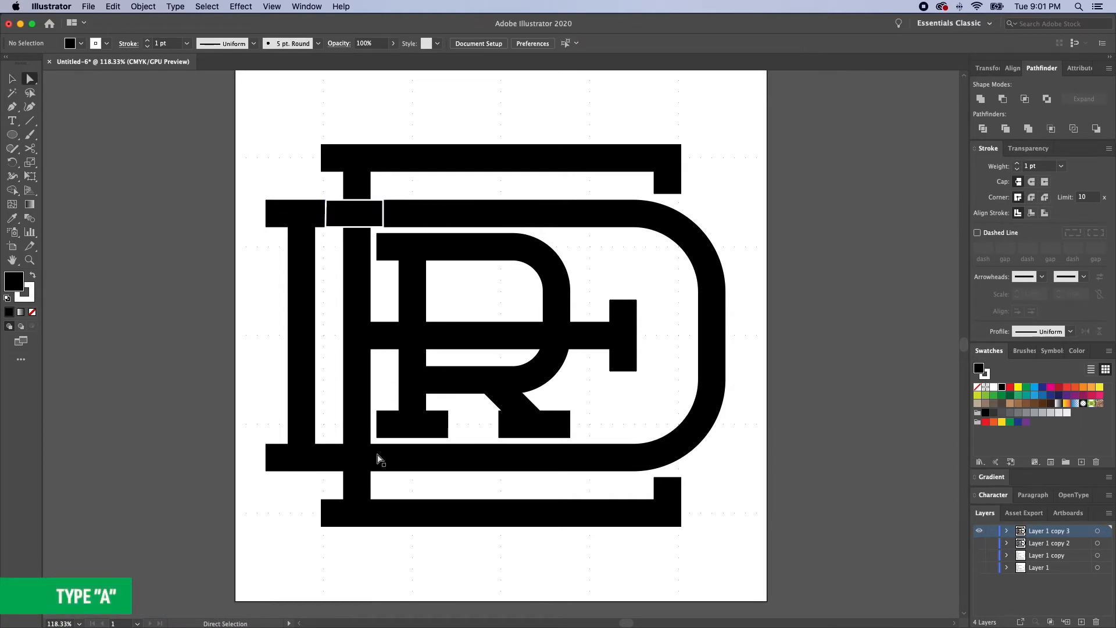
Copy the two vertical edges of the E's lower stem where it crosses the D's lower bar, and paste them in front.
{"action": "left_click_drag", "start_coordinate": [384, 480], "coordinate": [324, 485]}
{"action": "key", "text": "super+c"}
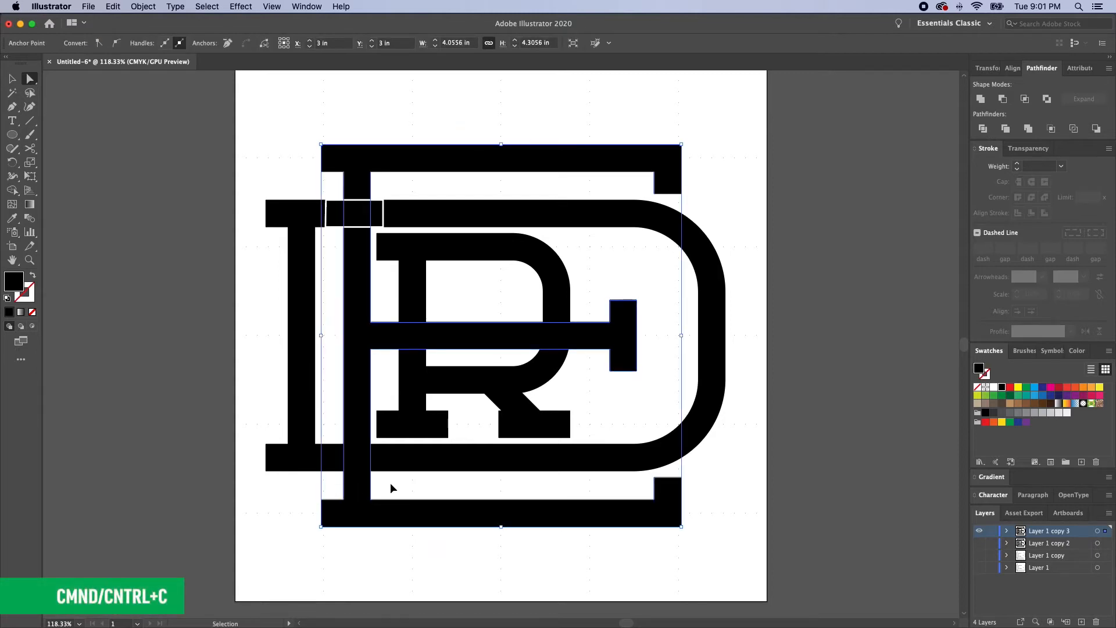
{"action": "left_click", "coordinate": [414, 489]}
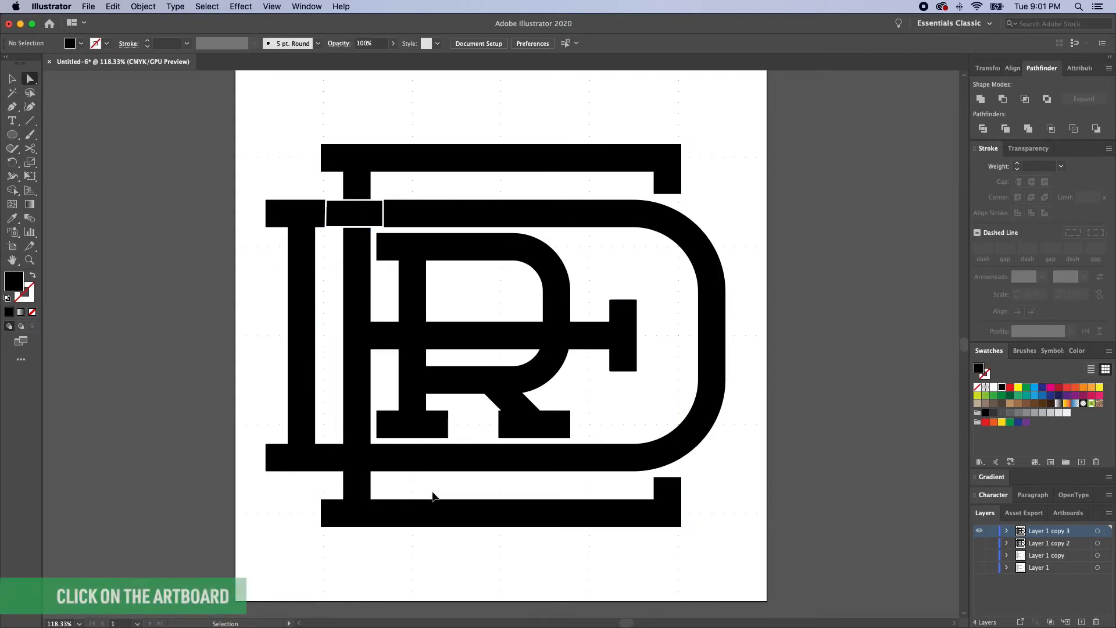
{"action": "key", "text": "super+f"}
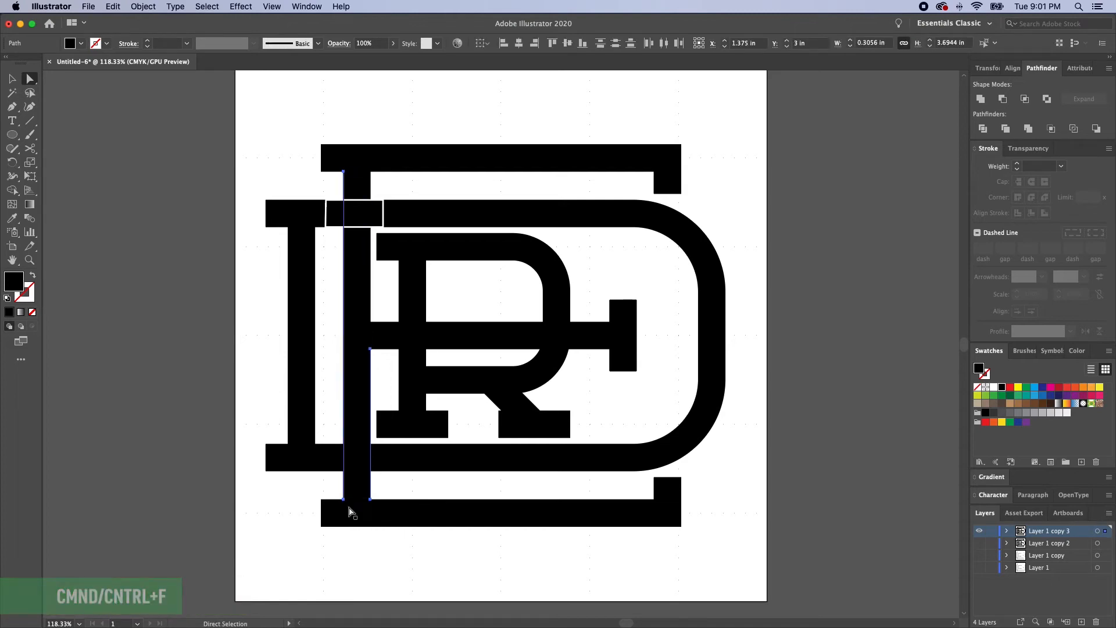
{"action": "key", "text": "shift+super+a"}
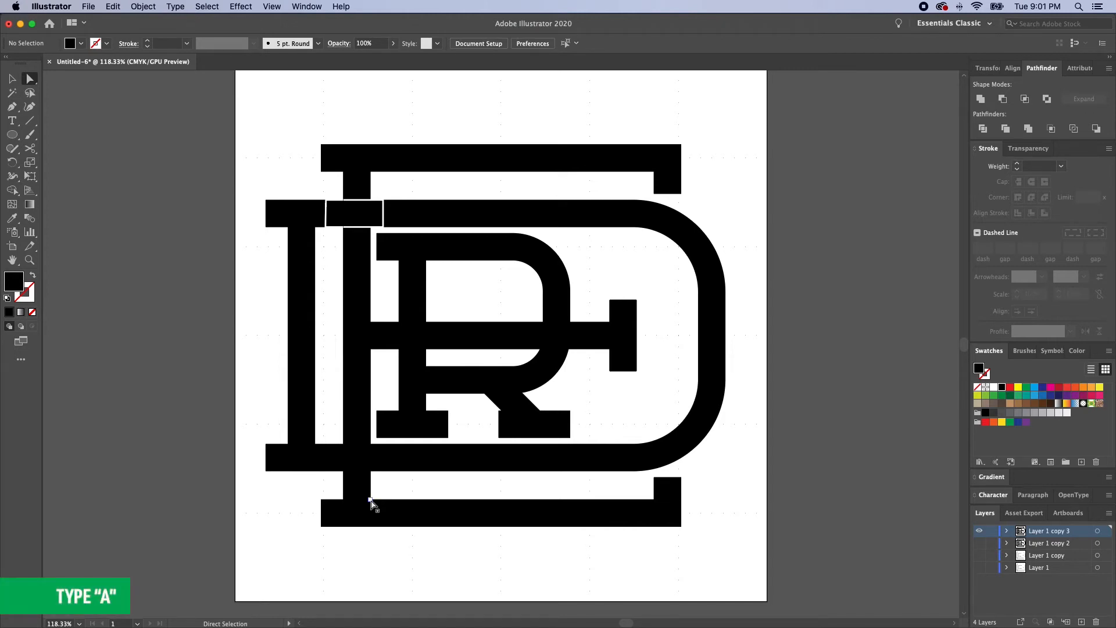
Join both pairs of endpoints of the pasted stem edges to form a closed shape over the E's lower stem.
{"action": "left_click", "coordinate": [370, 500]}
{"action": "left_click", "coordinate": [343, 500], "text": "shift"}
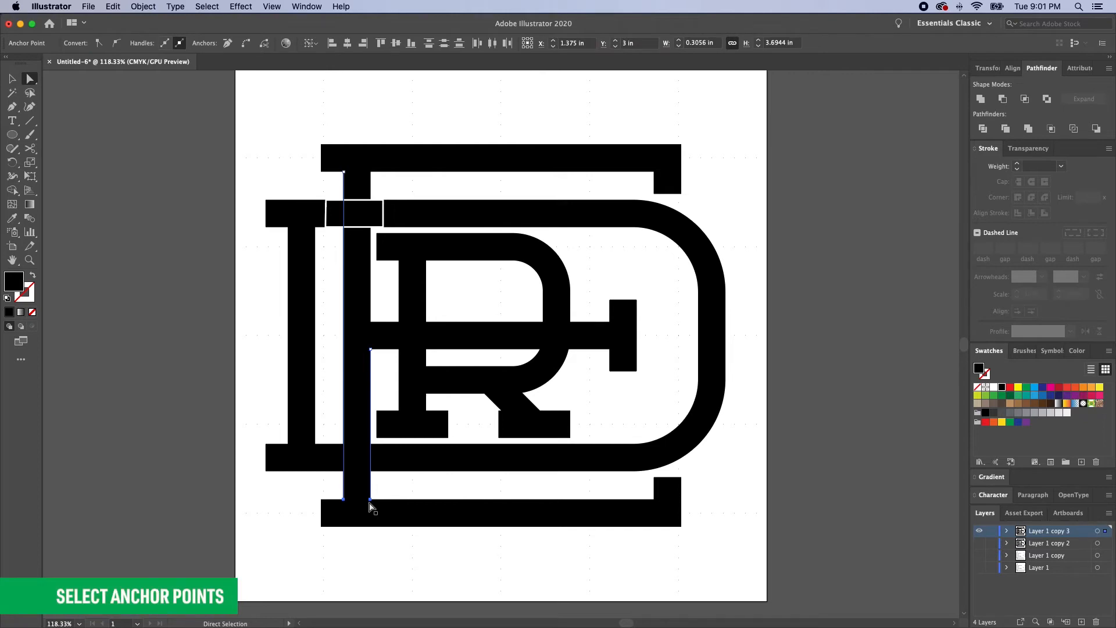
{"action": "key", "text": "super+j"}
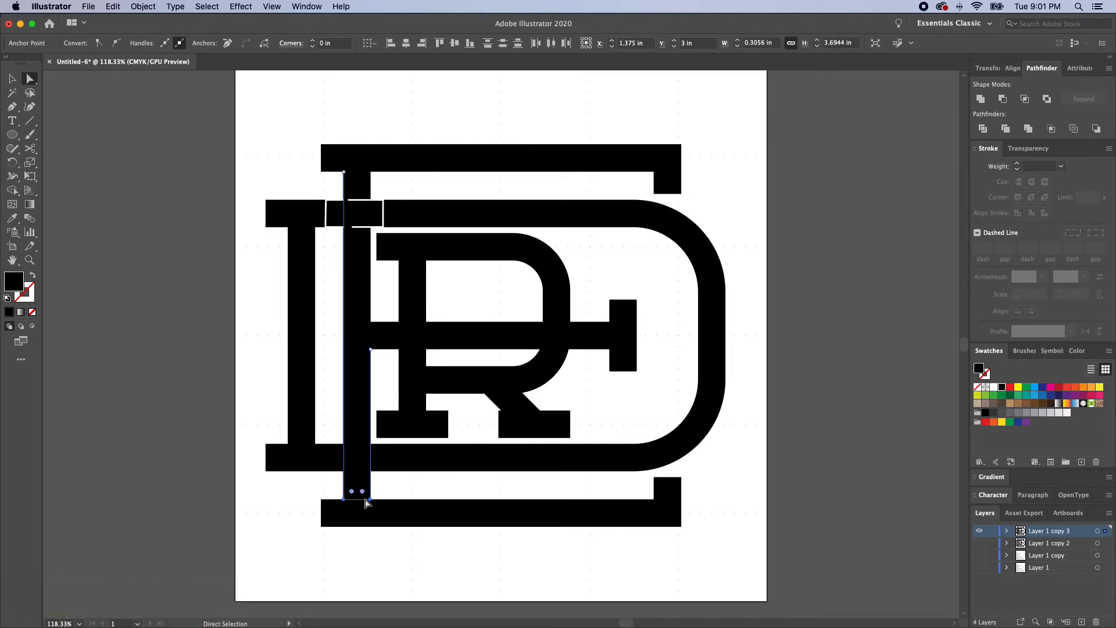
{"action": "left_click", "coordinate": [370, 498]}
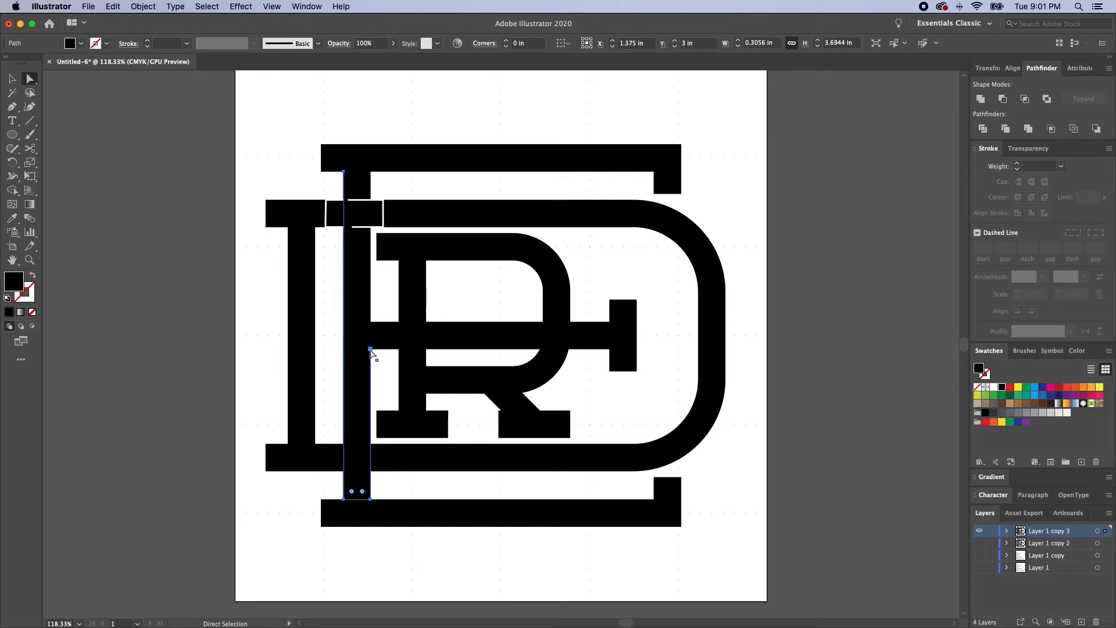
{"action": "key", "text": "super+j"}
Shorten the closed stem piece to span only the D's lower bar, and give it the existing crossing piece's black fill and 1 pt white stroke.
{"action": "left_click", "coordinate": [373, 260]}
{"action": "left_click_drag", "start_coordinate": [343, 172], "coordinate": [355, 349]}
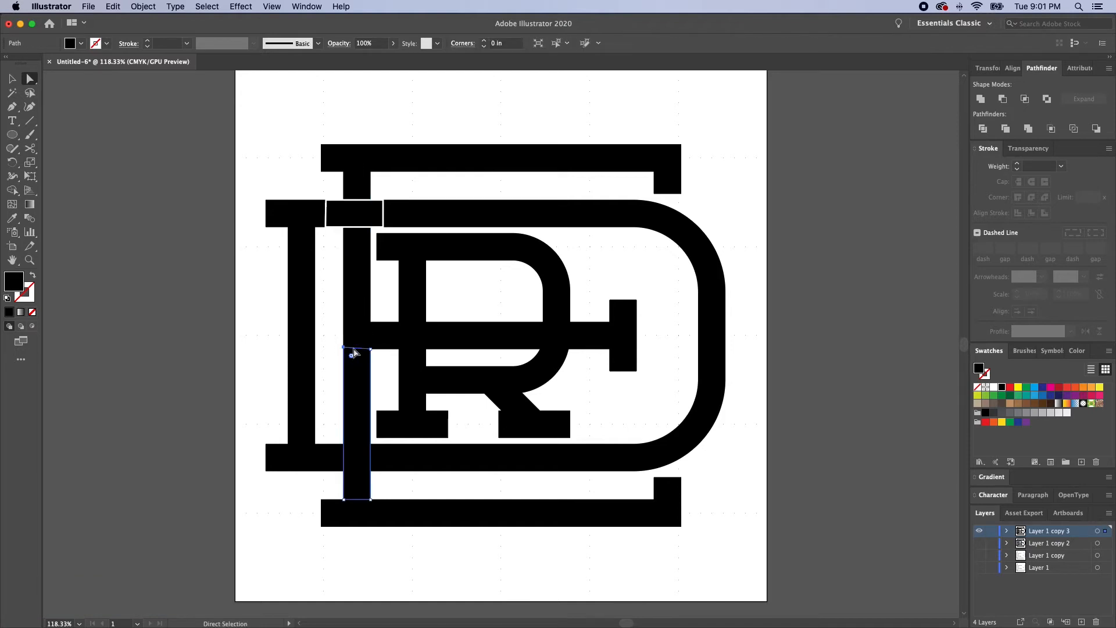
{"action": "key", "text": "v"}
{"action": "left_click_drag", "start_coordinate": [357, 348], "coordinate": [359, 424]}
{"action": "key", "text": "i"}
{"action": "left_click", "coordinate": [290, 260]}
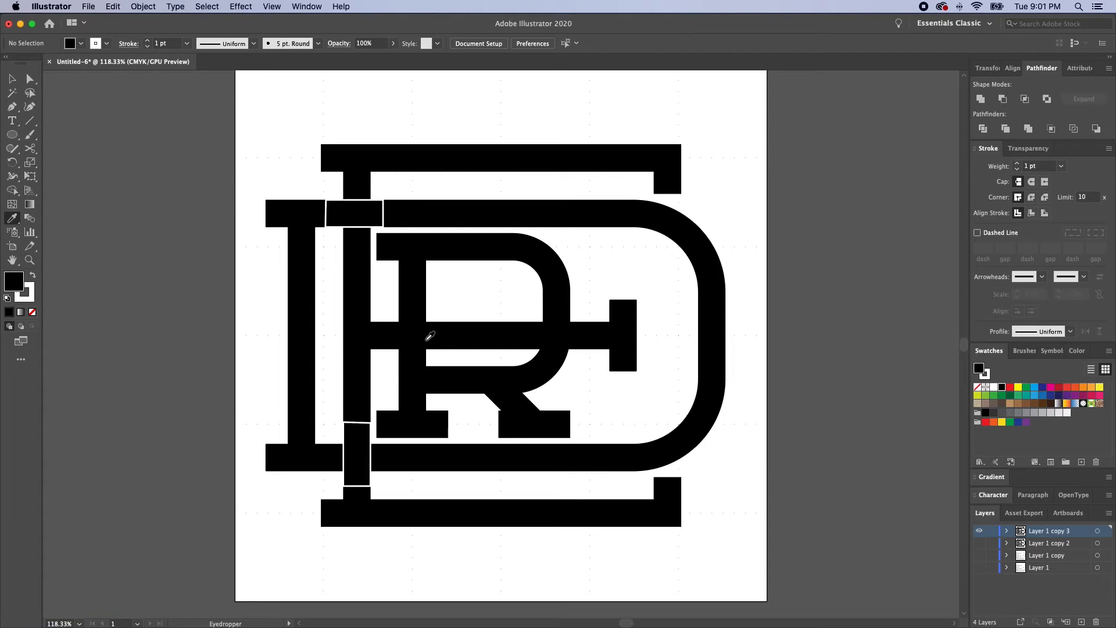
Copy the upper and lower edges of the E's middle crossbar and paste them in front.
{"action": "key", "text": "a"}
{"action": "left_click", "coordinate": [372, 330]}
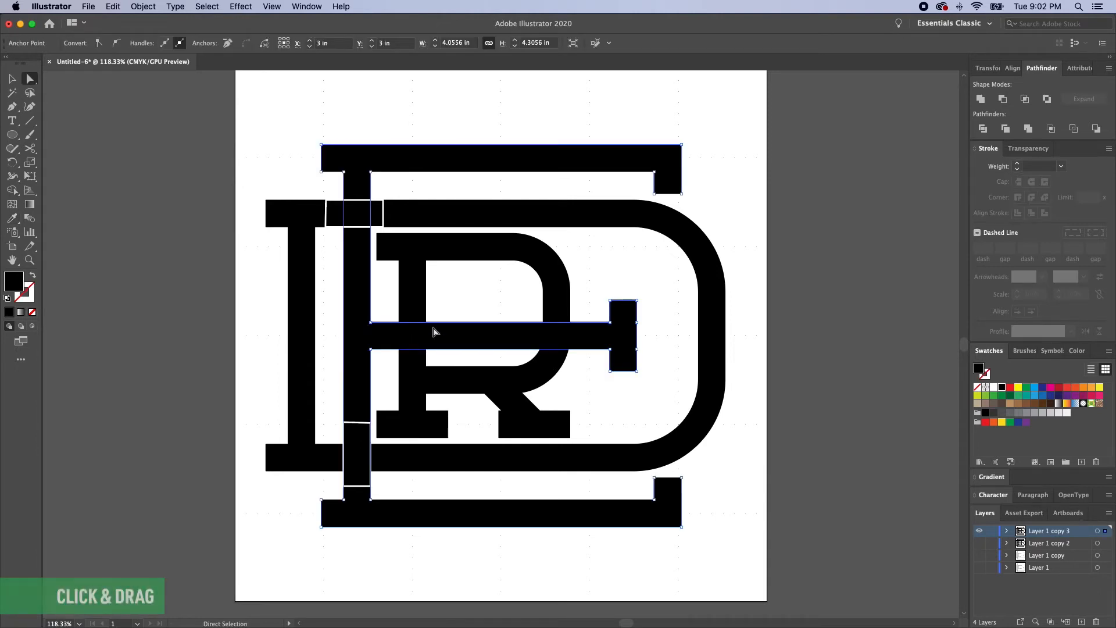
{"action": "key", "text": "v"}
{"action": "key", "text": "super+c"}
{"action": "left_click", "coordinate": [462, 299]}
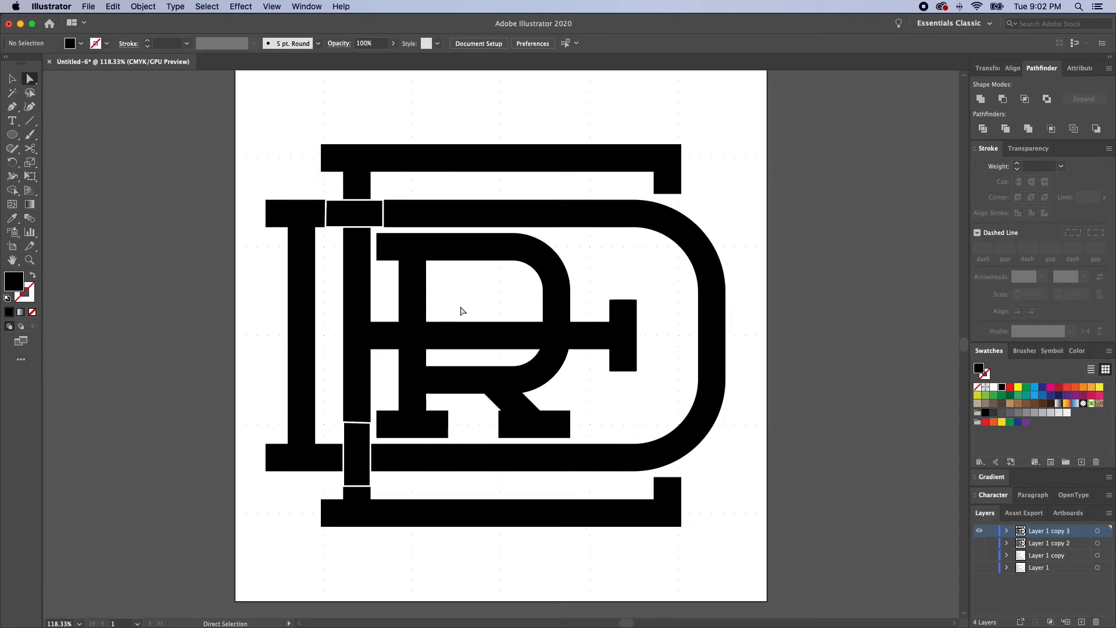
{"action": "key", "text": "super+f"}
Join the endpoints of the pasted crossbar edges at both ends into a closed bar.
{"action": "left_click", "coordinate": [610, 322]}
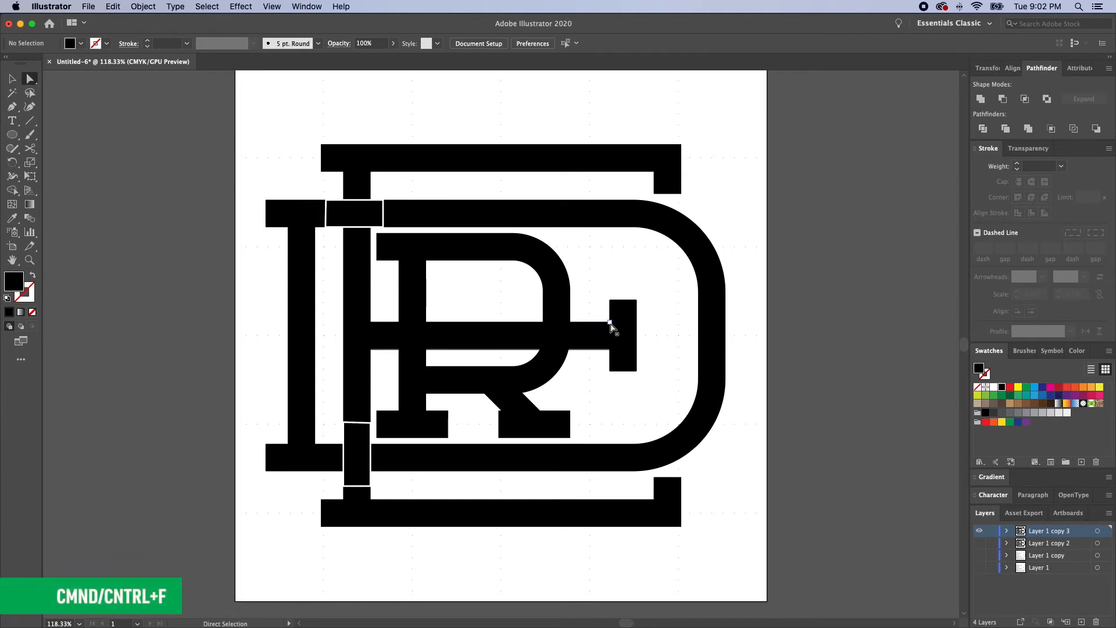
{"action": "key", "text": "a"}
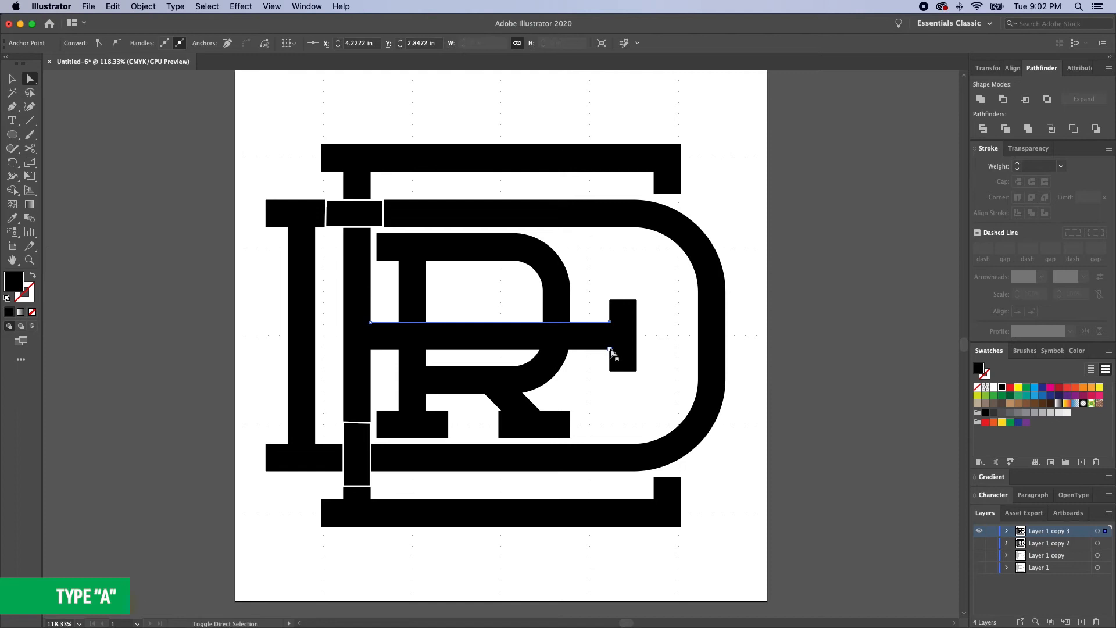
{"action": "left_click", "coordinate": [610, 349], "text": "shift"}
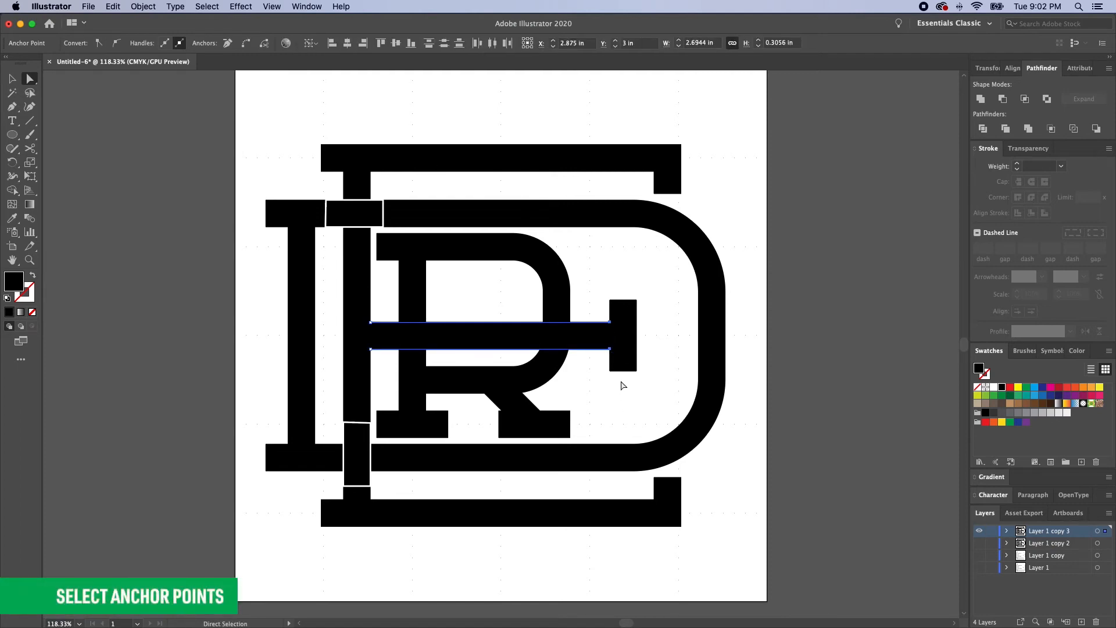
{"action": "key", "text": "super+j"}
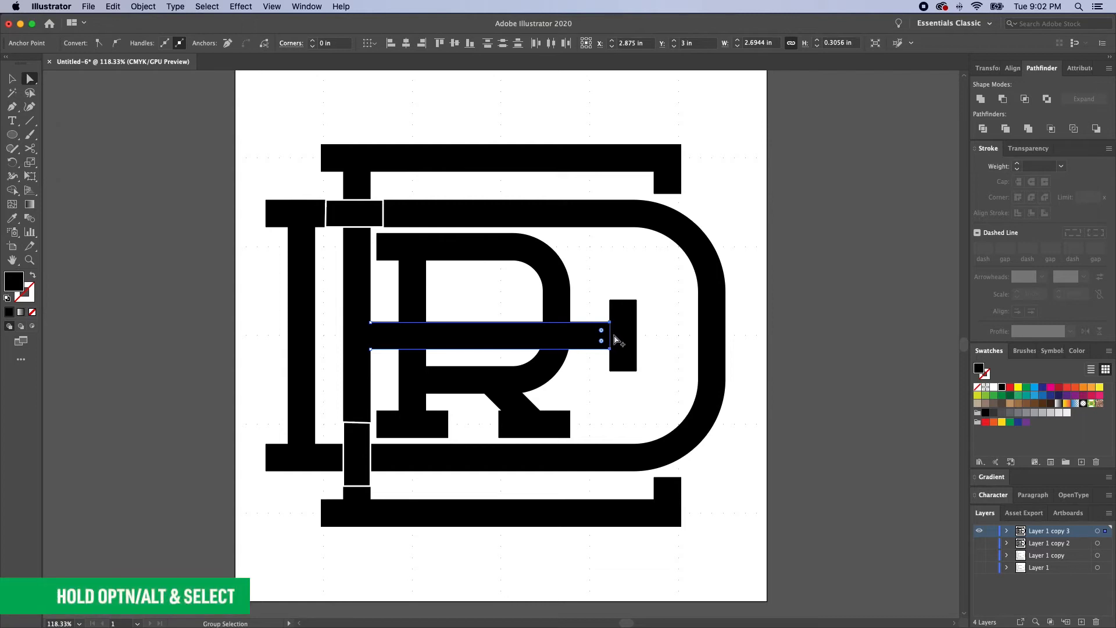
{"action": "left_click", "coordinate": [610, 344], "text": "alt"}
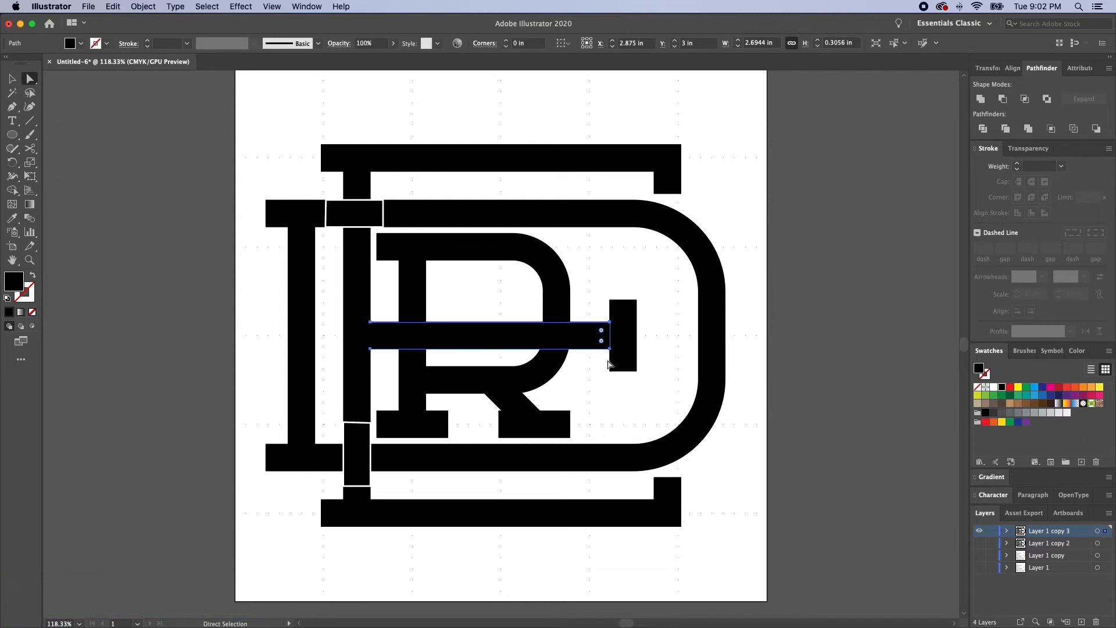
{"action": "key", "text": "super+j"}
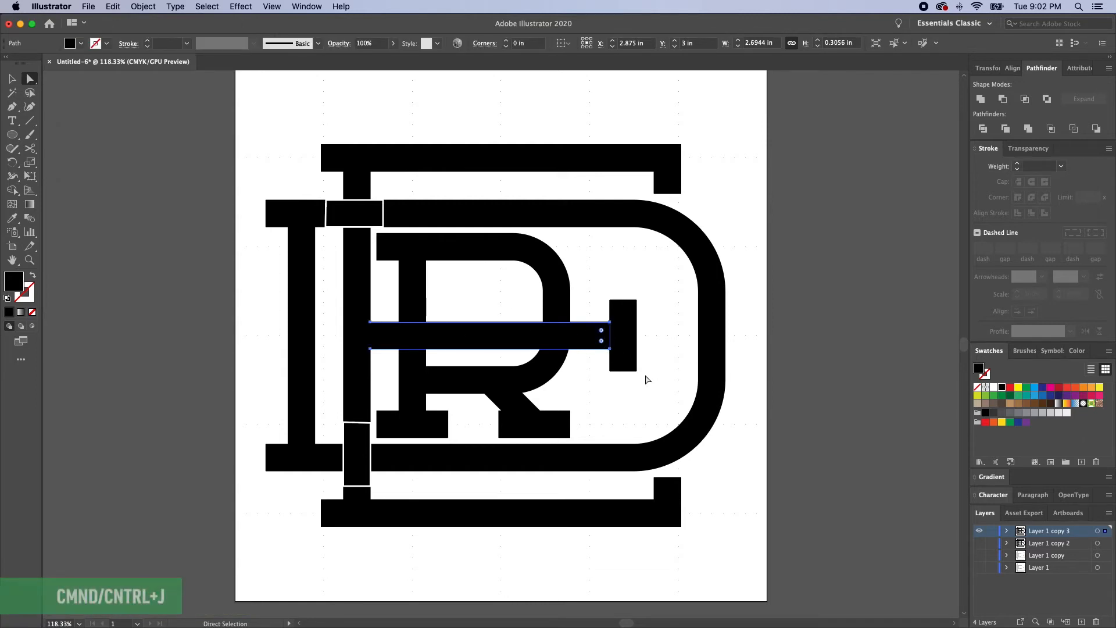
Trim the crossbar piece to about 0.64 in wide over the R's stem, apply the other crossing pieces' black fill and white stroke, and deselect it.
{"action": "key", "text": "v"}
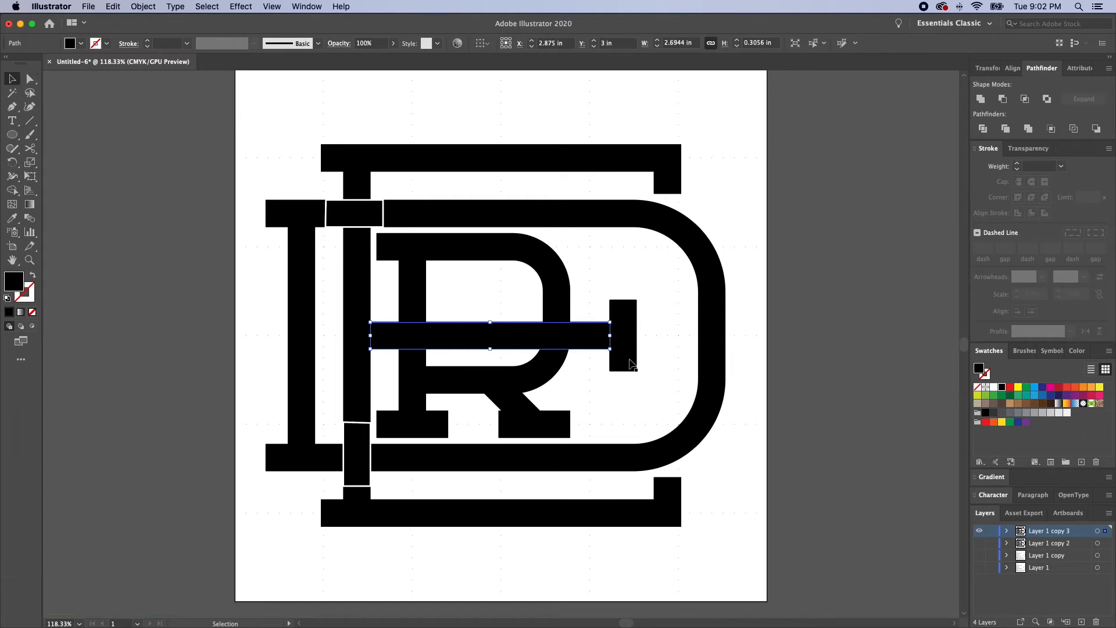
{"action": "left_click_drag", "start_coordinate": [610, 336], "coordinate": [437, 336]}
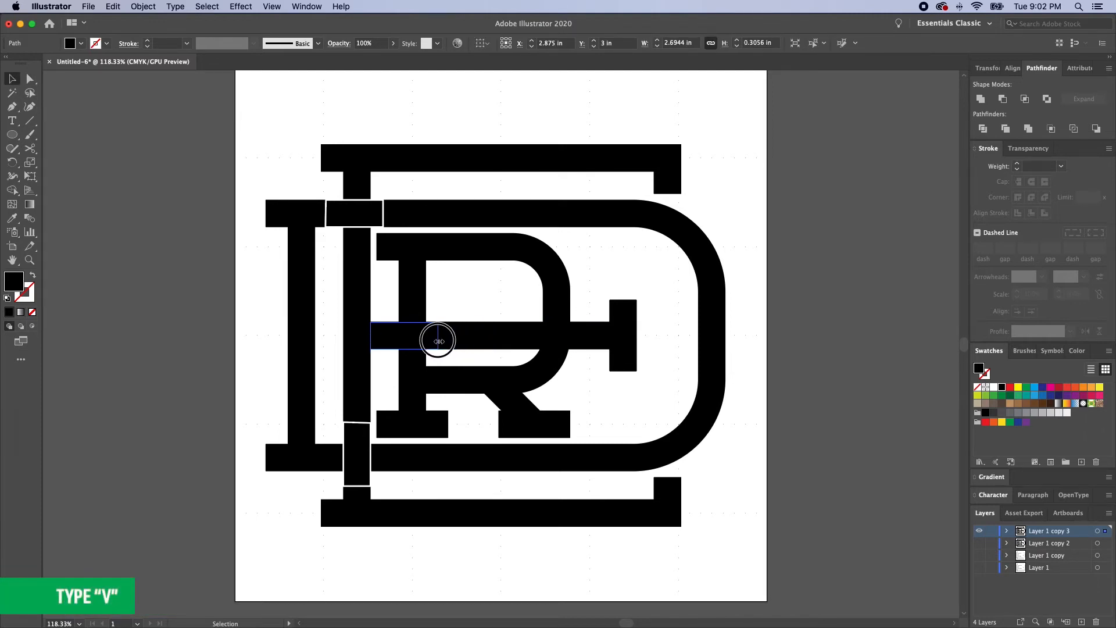
{"action": "left_click_drag", "start_coordinate": [370, 337], "coordinate": [380, 337]}
{"action": "key", "text": "i"}
{"action": "left_click", "coordinate": [360, 447]}
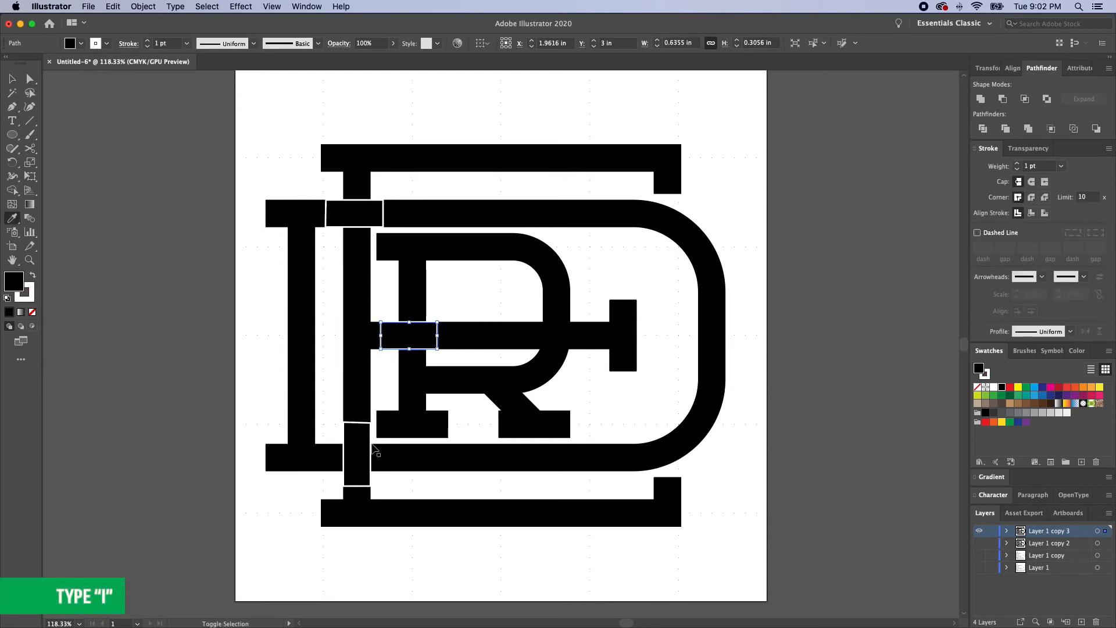
{"action": "key", "text": "super+shift+a"}
Copy the inner and outer edge segments of the R's bowl where it crosses the E's crossbar, and paste them in front.
{"action": "key", "text": "a"}
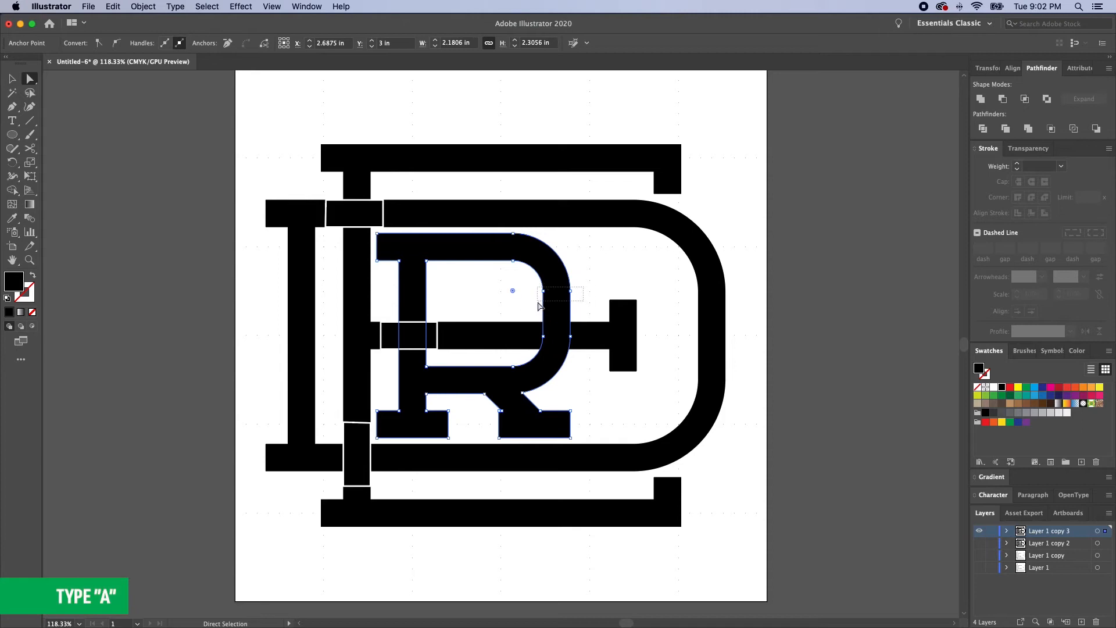
{"action": "left_click", "coordinate": [552, 299]}
{"action": "left_click", "coordinate": [580, 292]}
{"action": "left_click", "coordinate": [570, 290]}
{"action": "left_click", "coordinate": [543, 291], "text": "shift"}
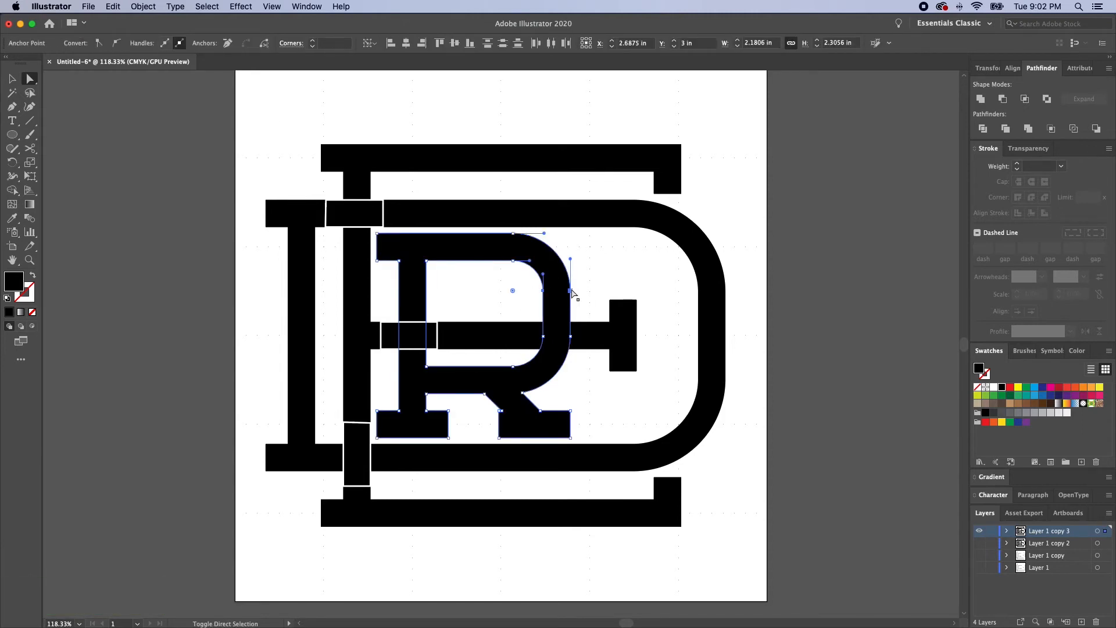
{"action": "left_click", "coordinate": [571, 339]}
{"action": "left_click", "coordinate": [543, 336], "text": "shift"}
{"action": "key", "text": "super+c"}
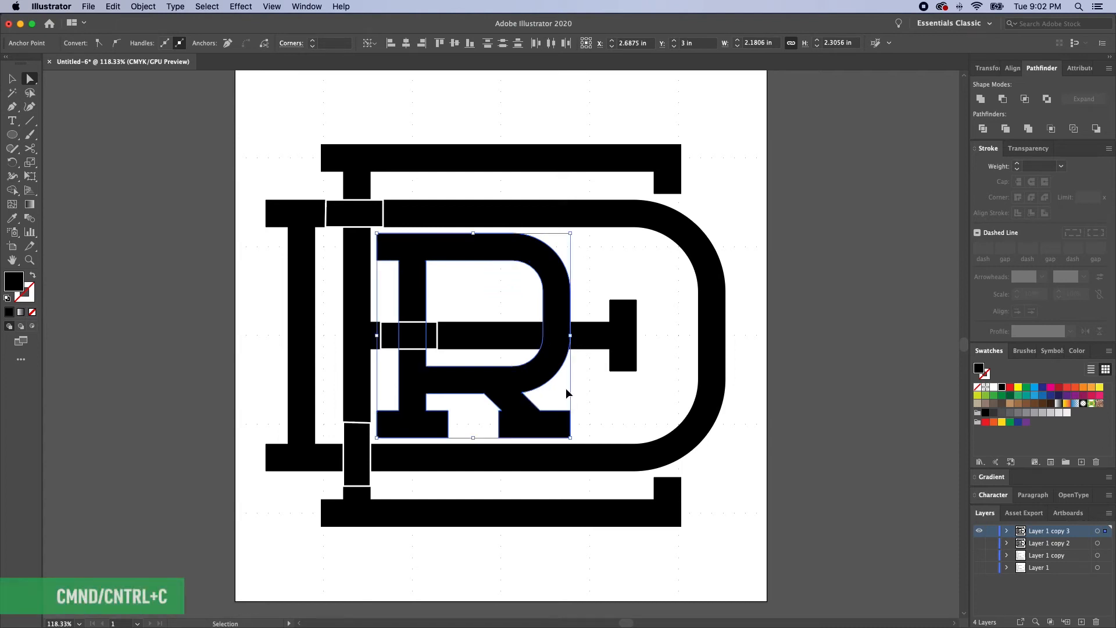
{"action": "key", "text": "shift+super+a"}
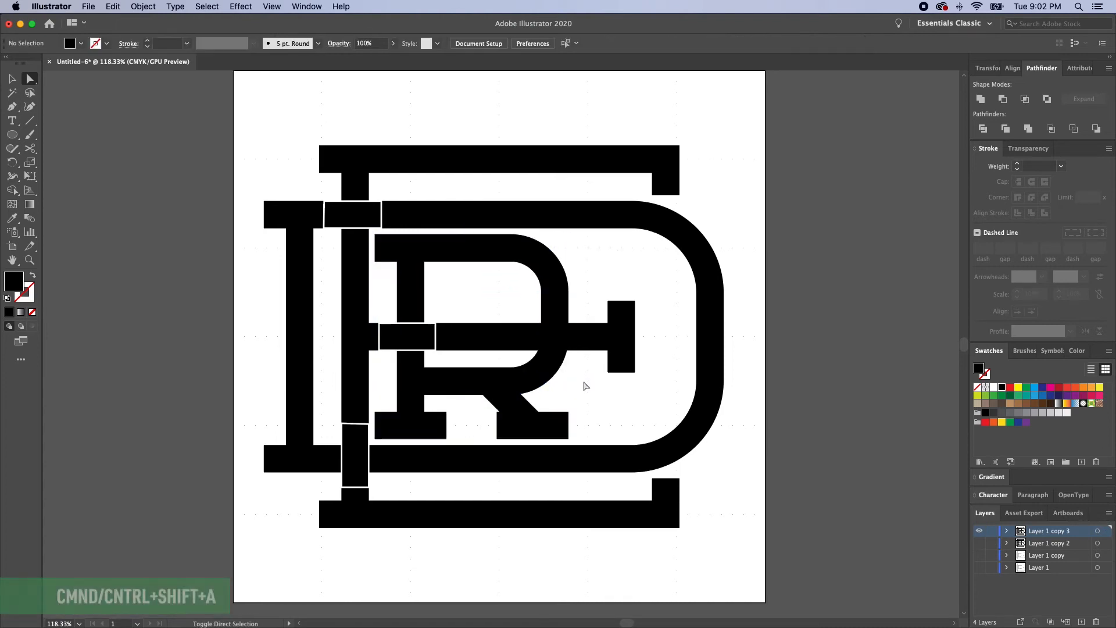
{"action": "key", "text": "super+f"}
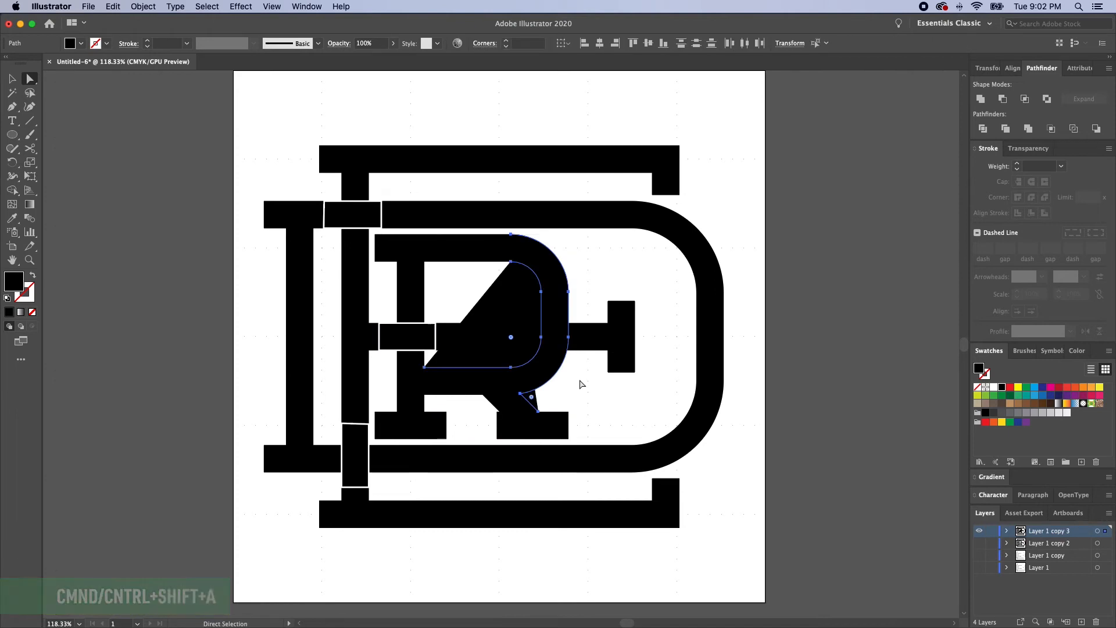
{"action": "key", "text": "shift+super+a"}
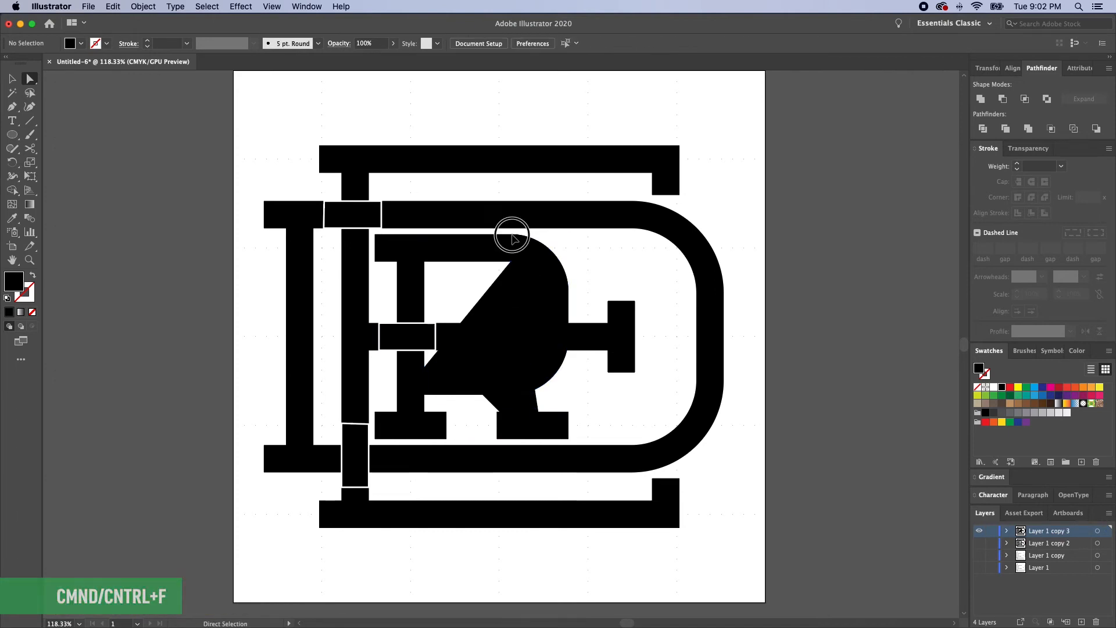
Join the upper endpoints and then the lower endpoints of the pasted bowl edges to close the shape.
{"action": "left_click", "coordinate": [511, 234]}
{"action": "left_click", "coordinate": [512, 262], "text": "shift"}
{"action": "left_click", "coordinate": [512, 262]}
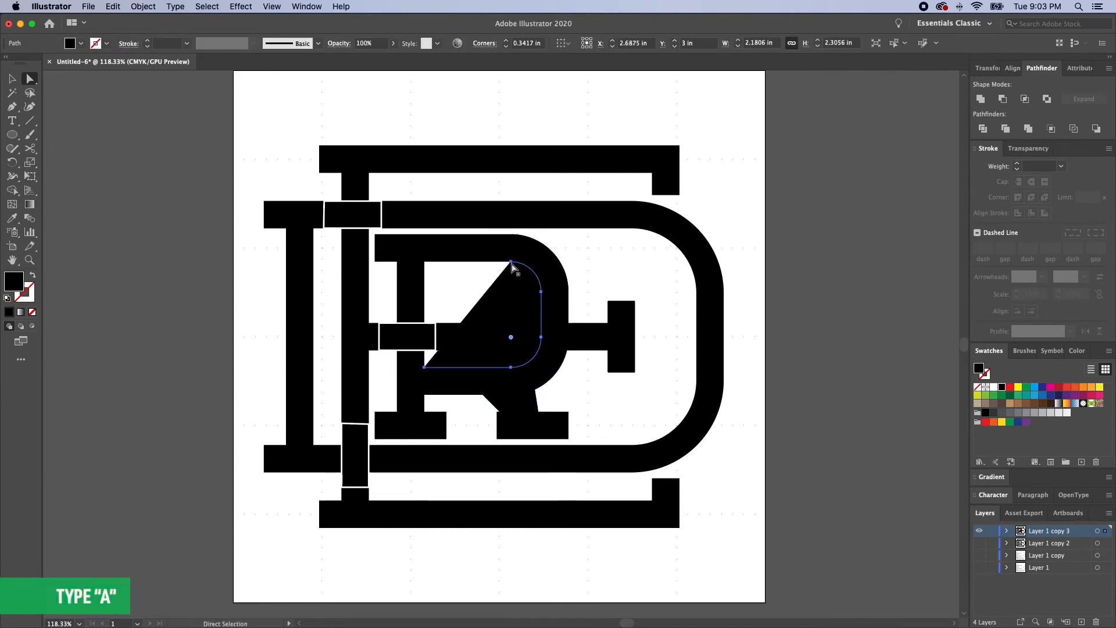
{"action": "key", "text": "shift+super+a"}
{"action": "left_click", "coordinate": [512, 262]}
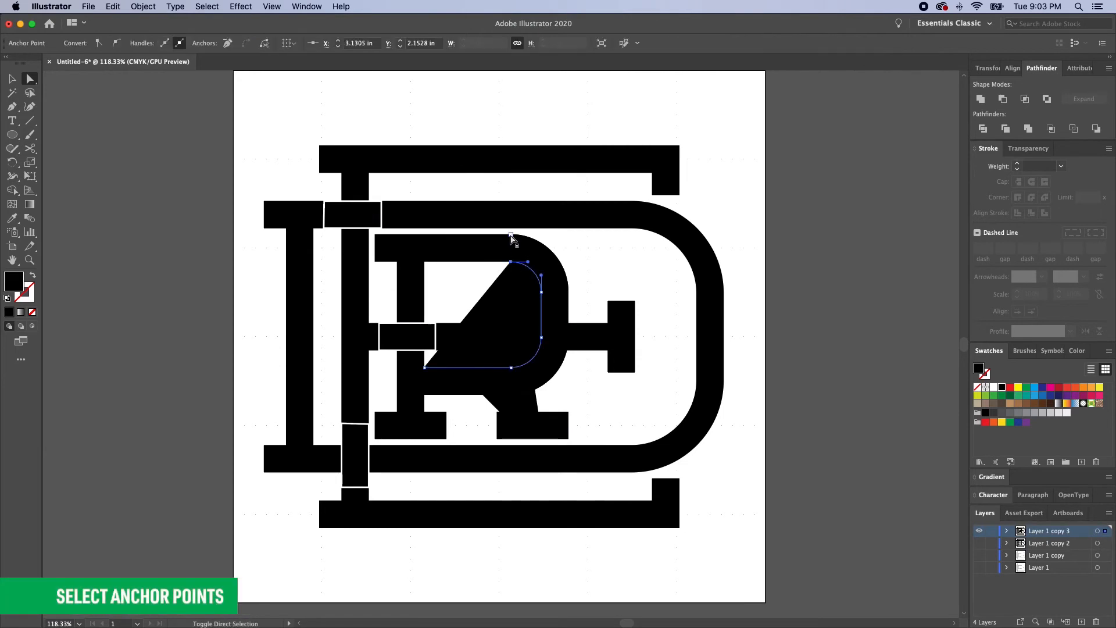
{"action": "left_click", "coordinate": [511, 234], "text": "shift"}
{"action": "key", "text": "super+j"}
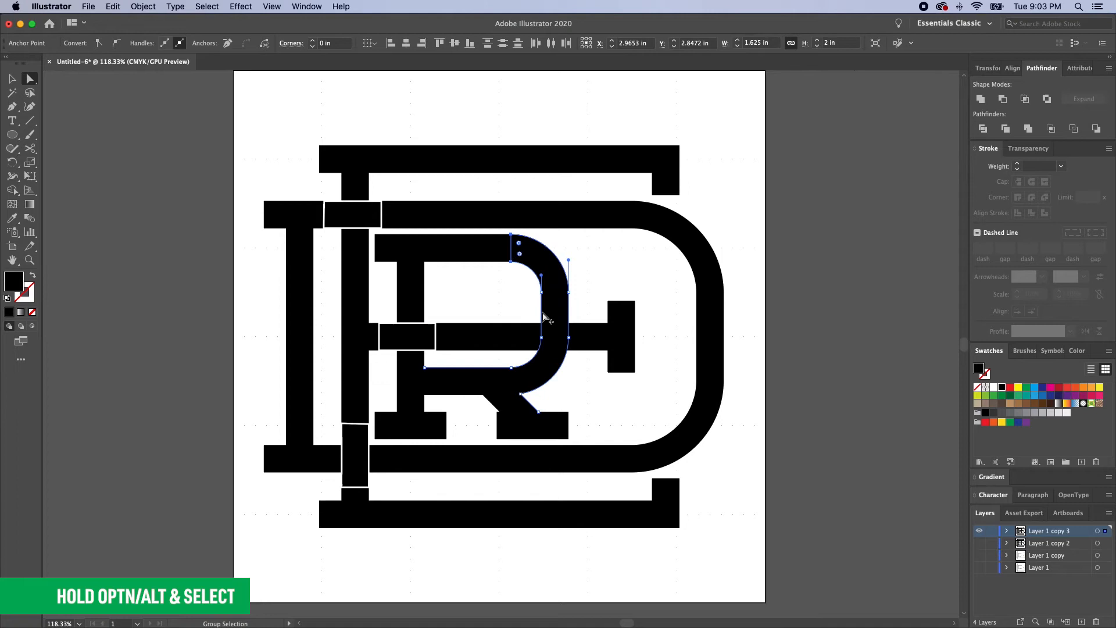
{"action": "left_click", "coordinate": [526, 272], "text": "alt"}
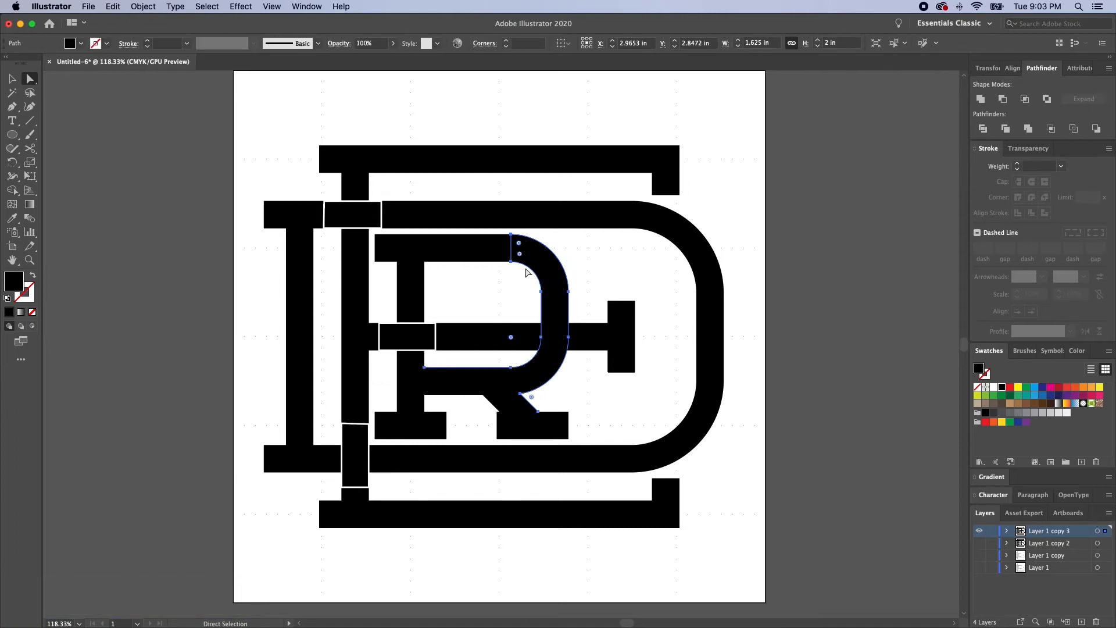
{"action": "key", "text": "super+j"}
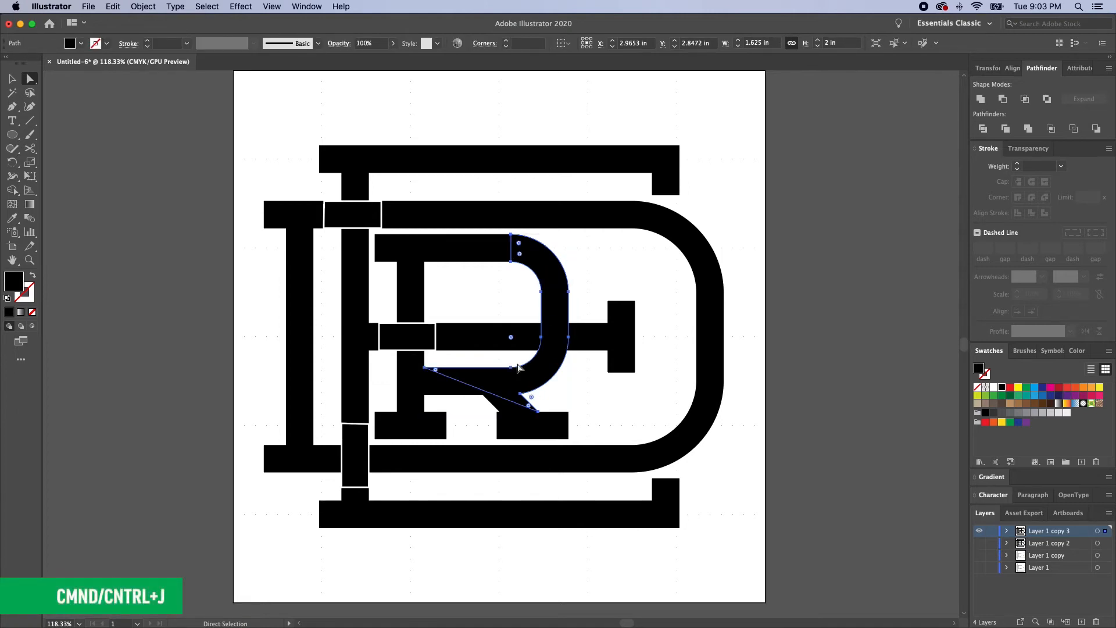
Delete the closed bowl piece's two extra lower anchor points, at the R's stem and leg, so it follows only the curved bowl.
{"action": "key", "text": "p"}
{"action": "left_click", "coordinate": [424, 367]}
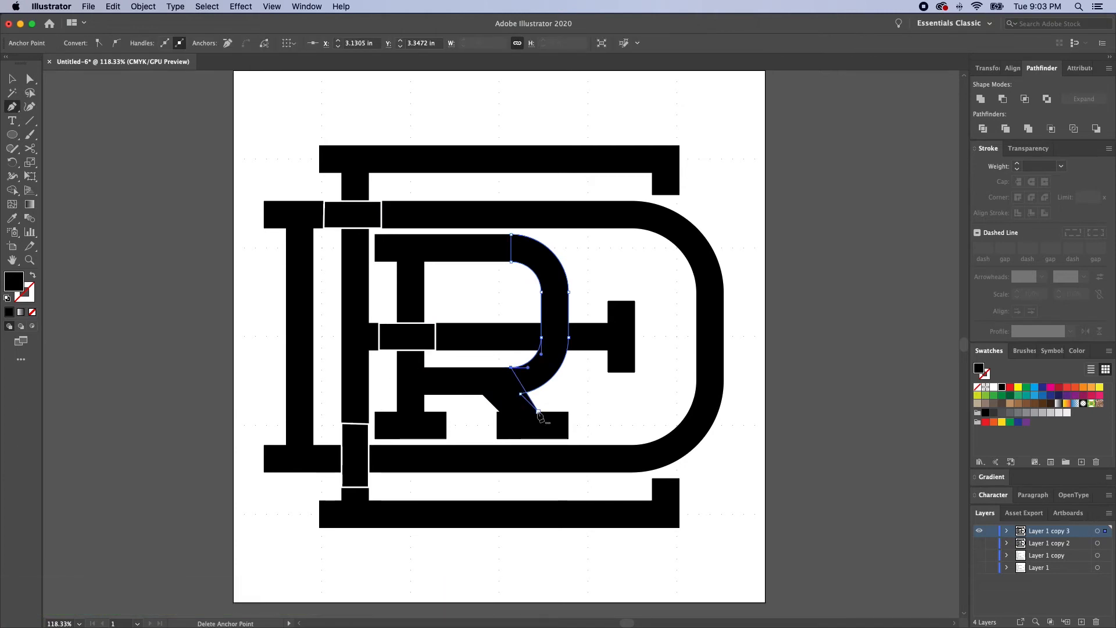
{"action": "left_click", "coordinate": [538, 412]}
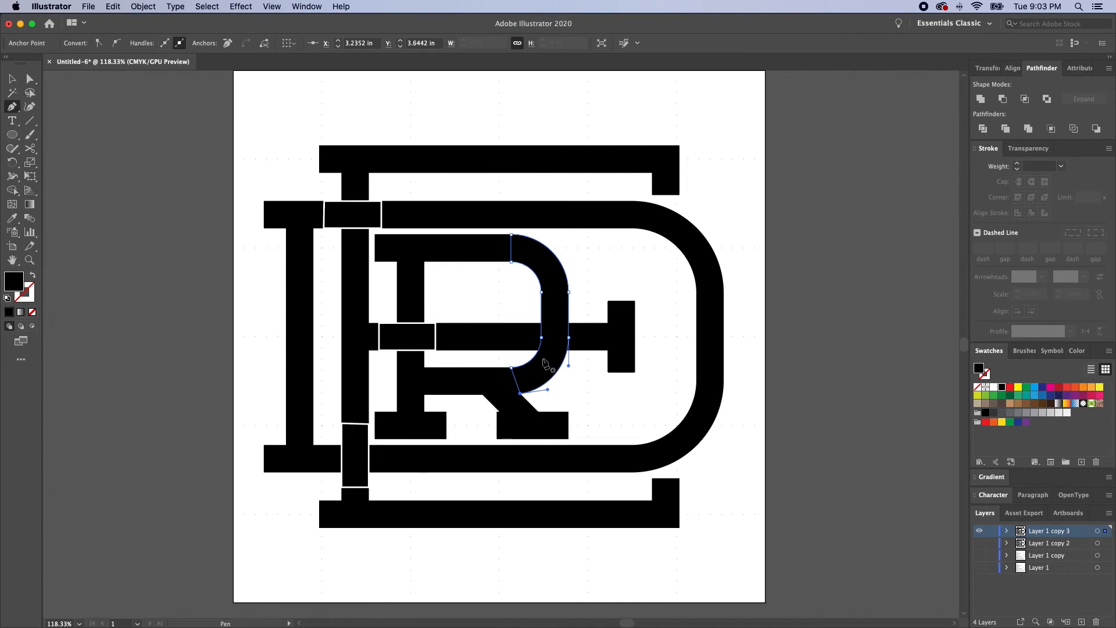
Give the R's bowl piece the crossbar piece's black fill and 1 pt white stroke, and deselect it.
{"action": "key", "text": "i"}
{"action": "left_click", "coordinate": [403, 336]}
{"action": "key", "text": "super+shift+a"}
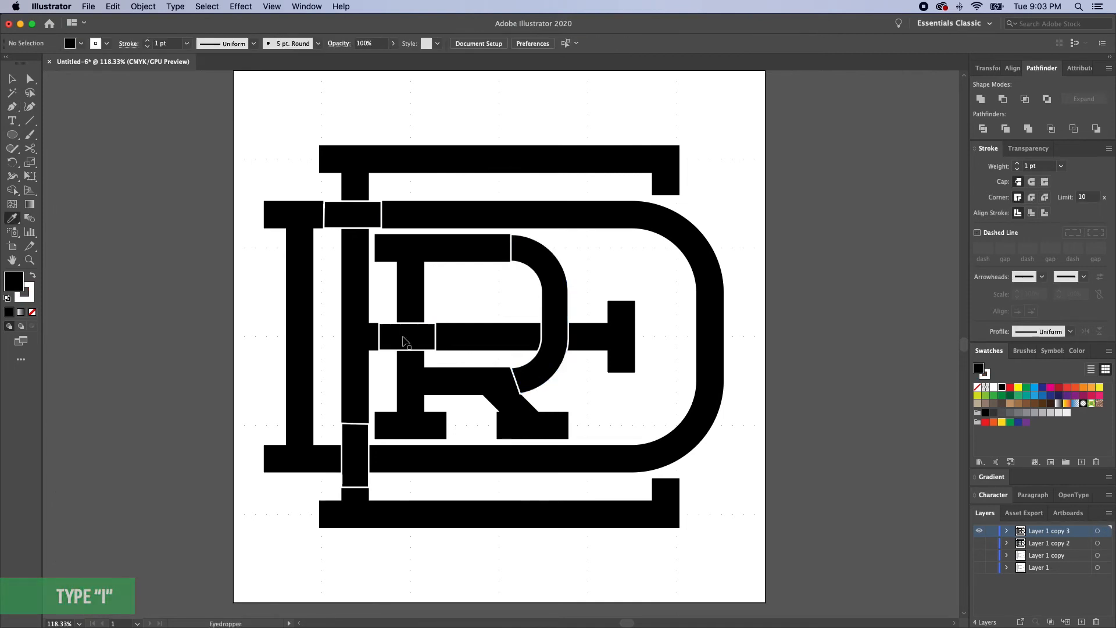
Group the four white-stroked crossing pieces and align their stroke to the outside.
{"action": "key", "text": "v"}
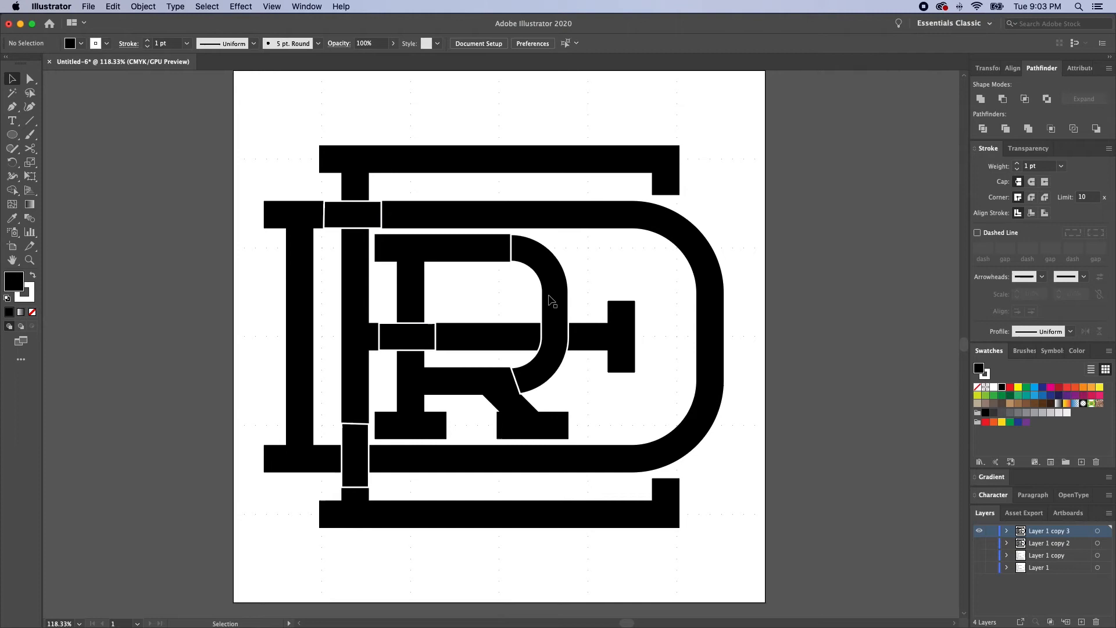
{"action": "left_click", "coordinate": [548, 300]}
{"action": "left_click", "coordinate": [421, 337], "text": "shift"}
{"action": "left_click", "coordinate": [368, 222], "text": "shift"}
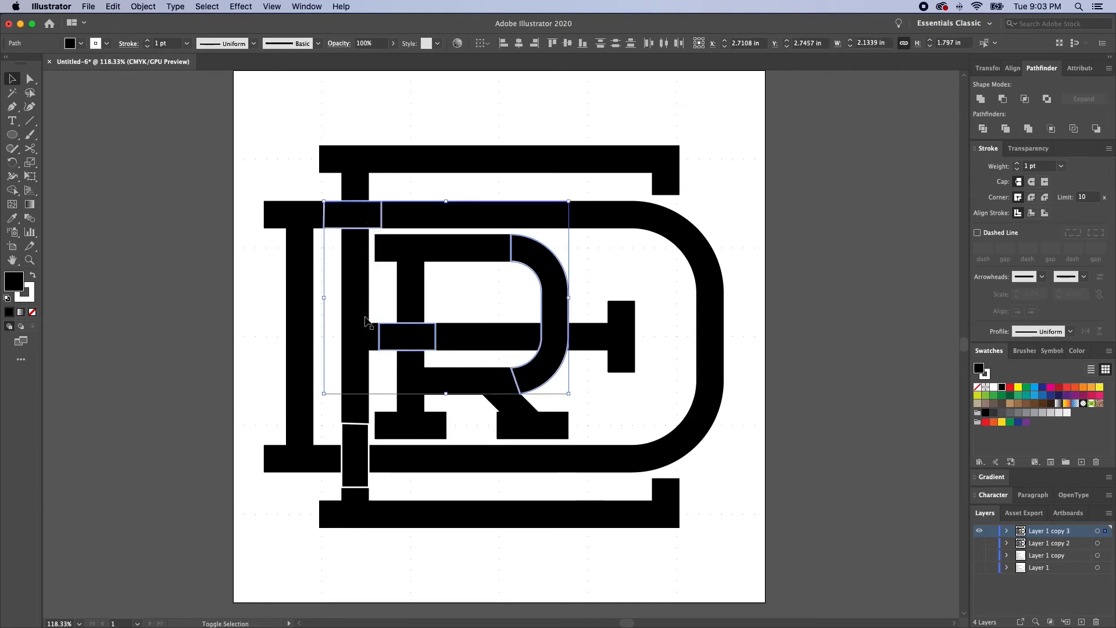
{"action": "left_click", "coordinate": [355, 455], "text": "shift"}
{"action": "key", "text": "super+g"}
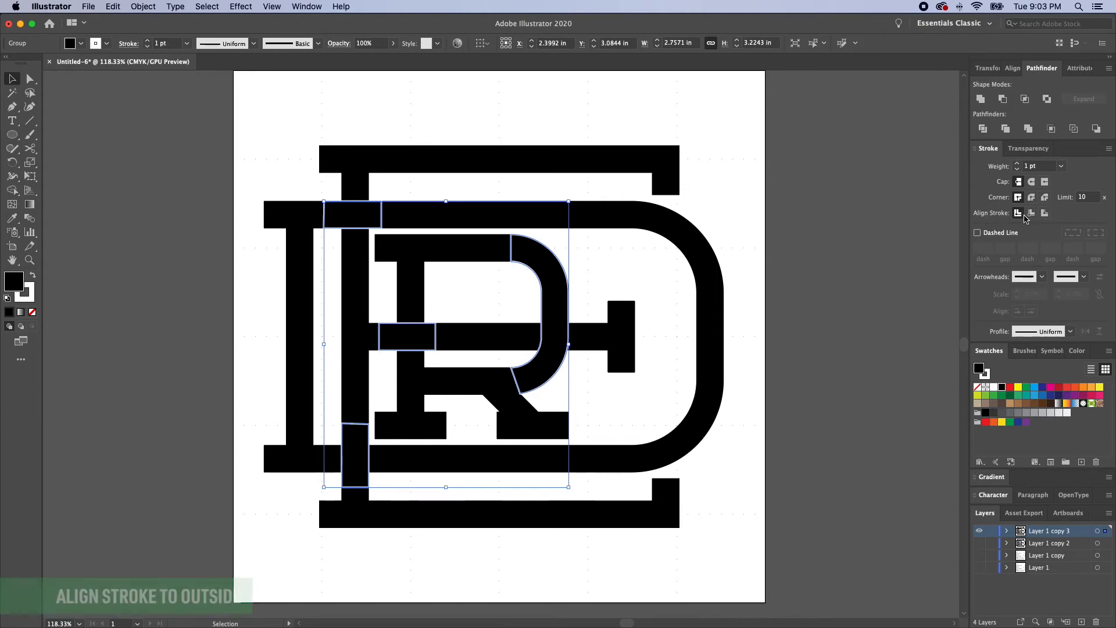
{"action": "left_click", "coordinate": [1044, 214]}
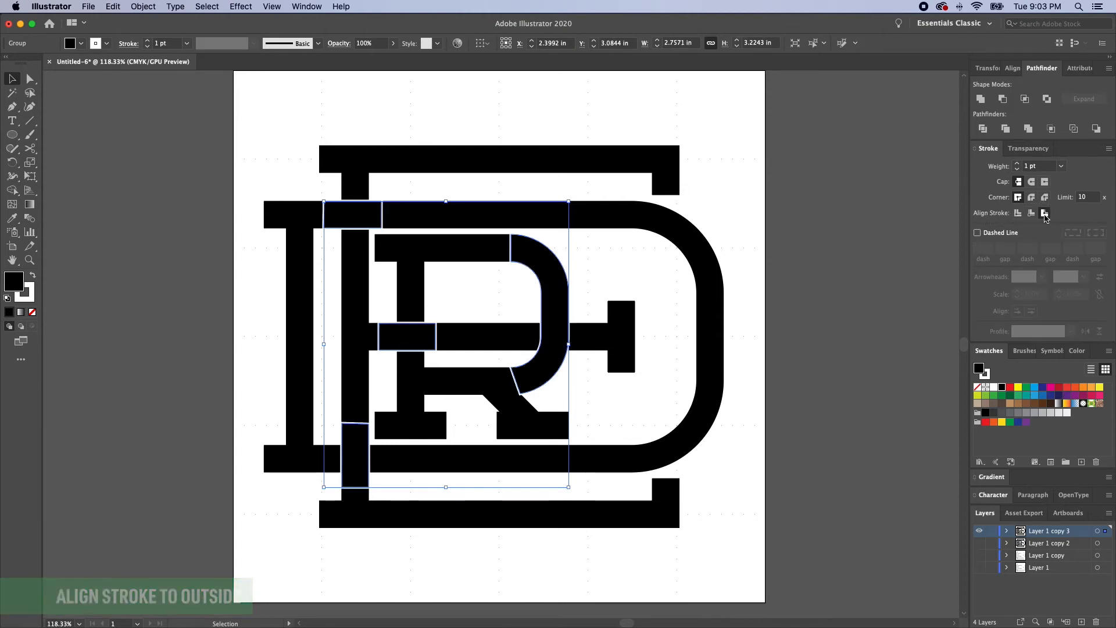
{"action": "left_click_drag", "start_coordinate": [362, 198], "coordinate": [494, 226]}
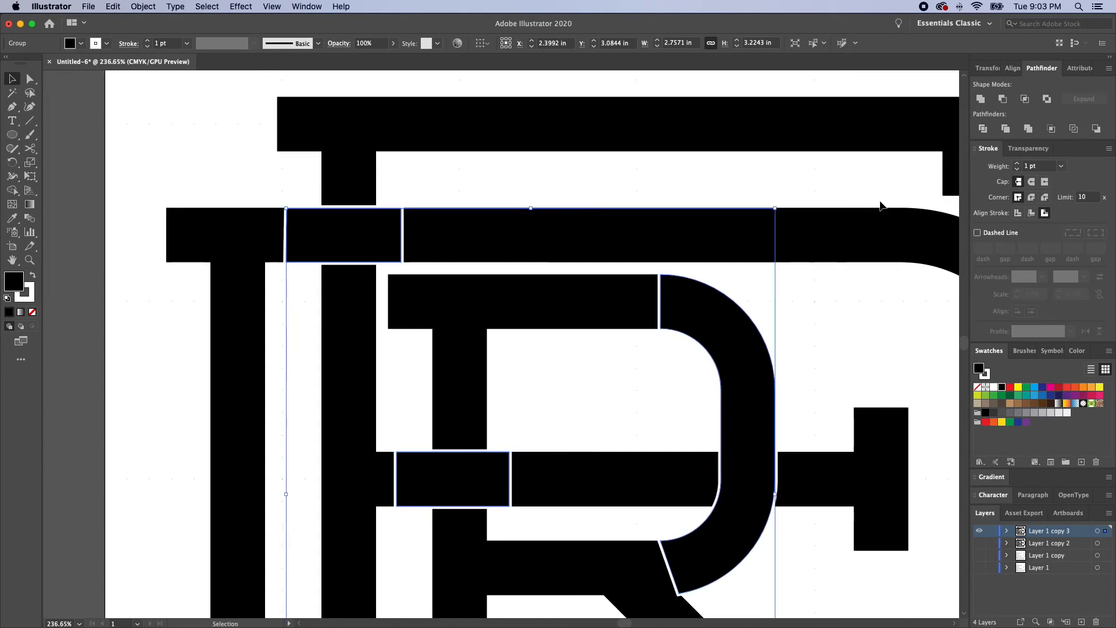
Set the grouped crossing pieces' white stroke weight to 6 pt.
{"action": "left_click_drag", "start_coordinate": [309, 218], "coordinate": [360, 235]}
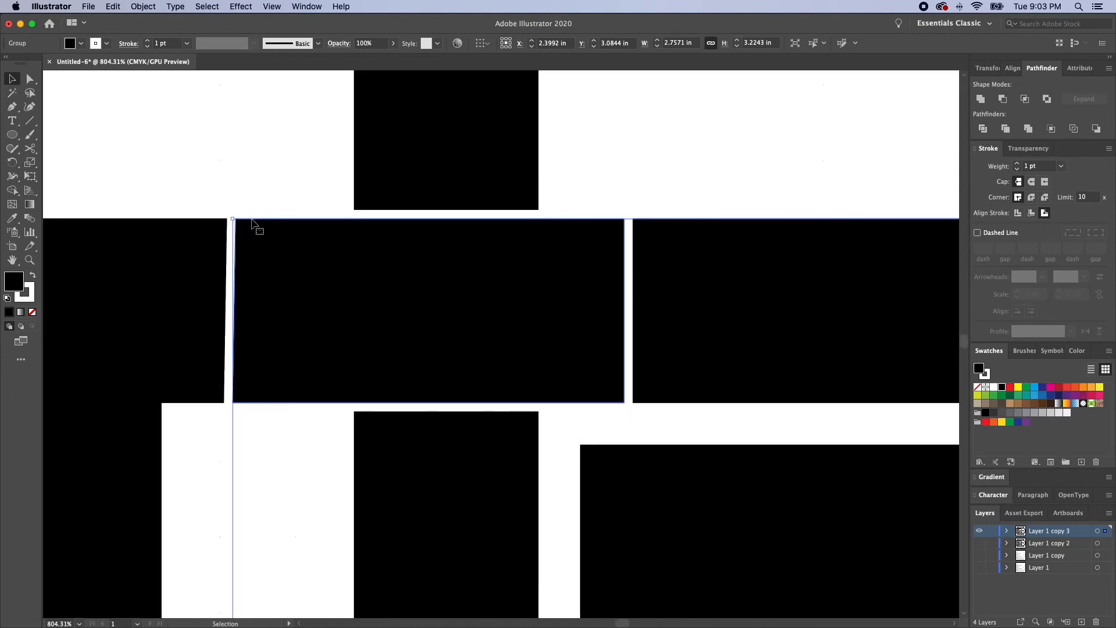
{"action": "left_click", "coordinate": [1018, 164]}
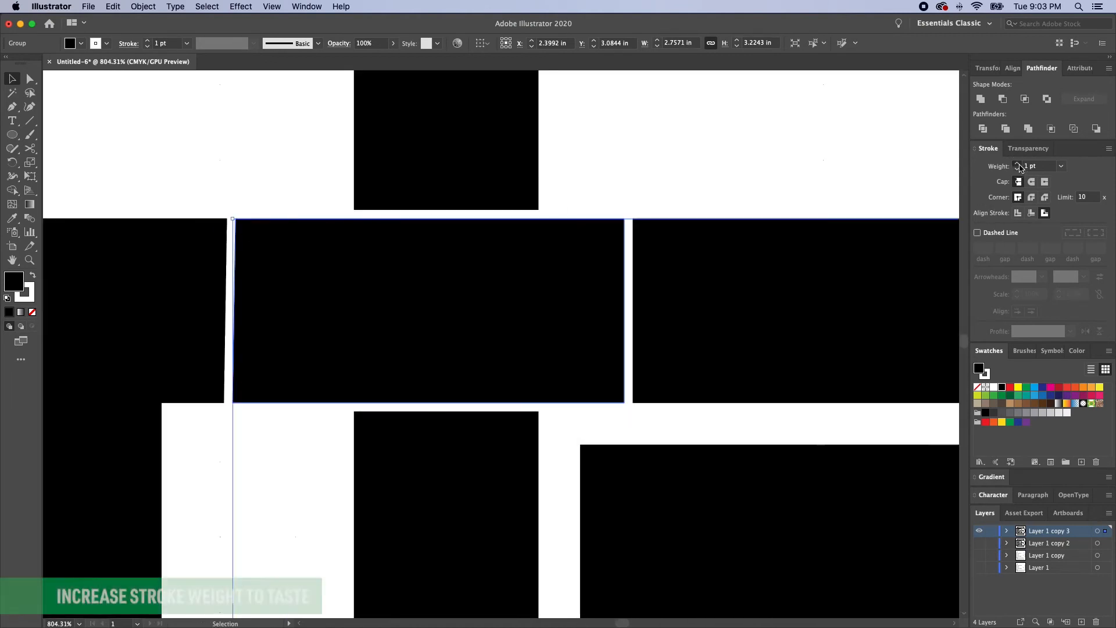
{"action": "left_click", "coordinate": [1018, 164]}
{"action": "left_click", "coordinate": [1018, 165]}
{"action": "key", "text": "super+0"}
{"action": "left_click", "coordinate": [1018, 164]}
{"action": "left_click", "coordinate": [1018, 164]}
{"action": "left_click", "coordinate": [1018, 165]}
{"action": "left_click", "coordinate": [1018, 165]}
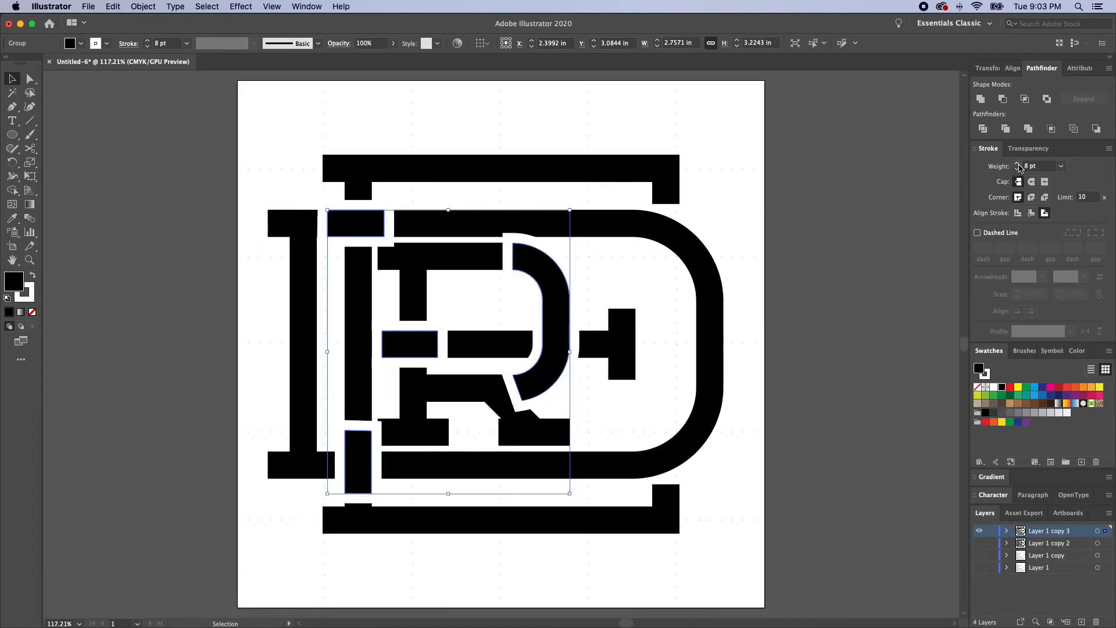
{"action": "left_click", "coordinate": [1018, 169]}
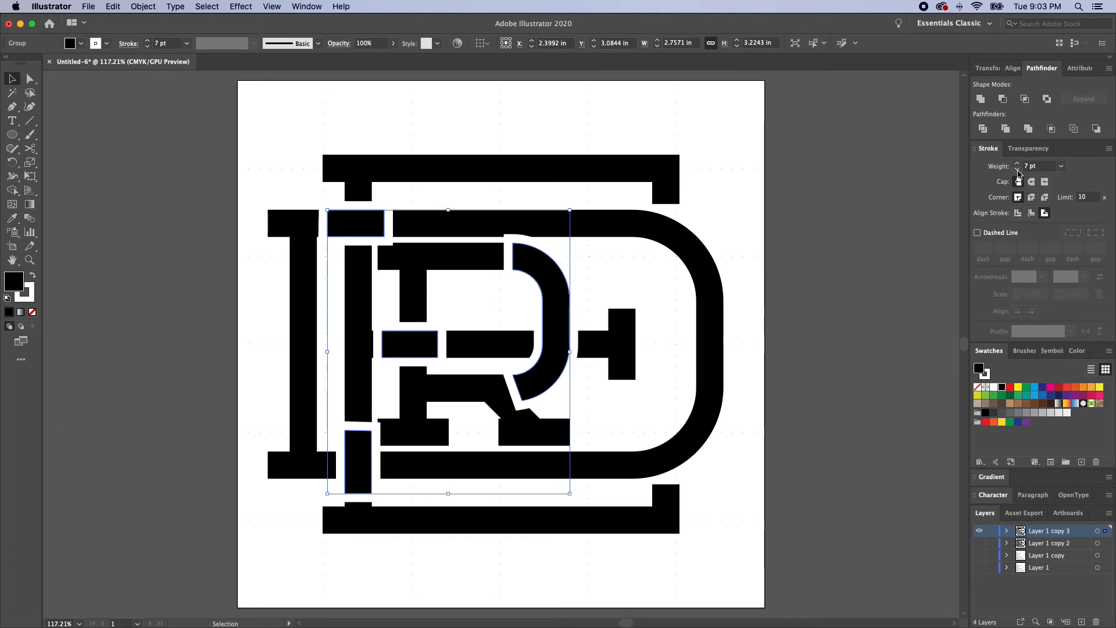
{"action": "left_click", "coordinate": [1018, 169]}
{"action": "left_click", "coordinate": [1018, 171]}
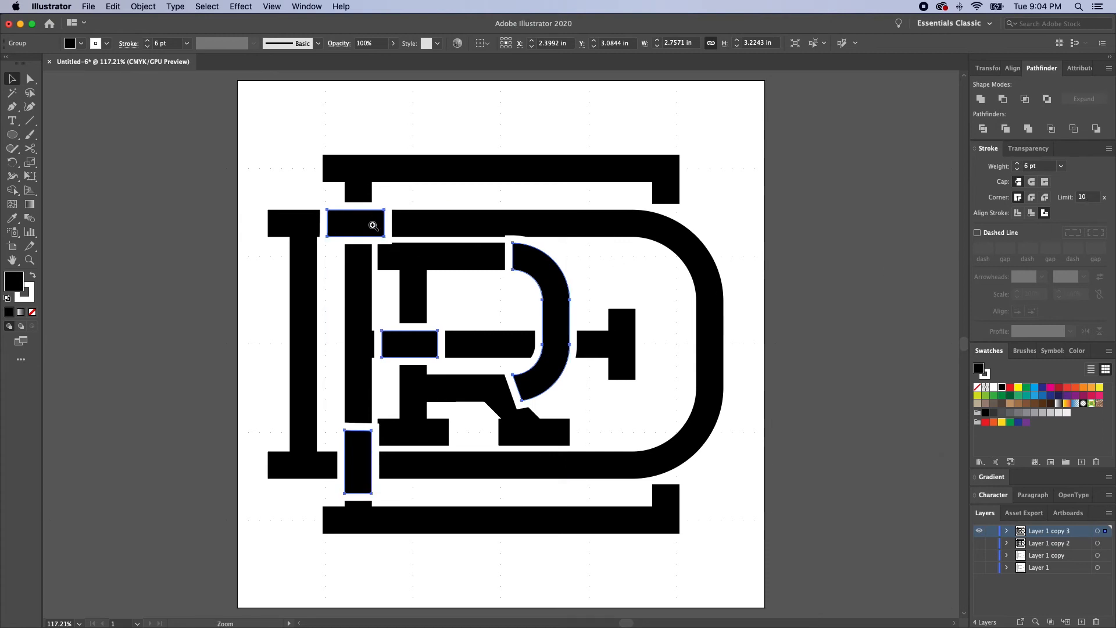
Select the group of white-stroked crossing pieces and lock it.
{"action": "scroll", "coordinate": [394, 250], "scroll_direction": "up", "scroll_amount": 3}
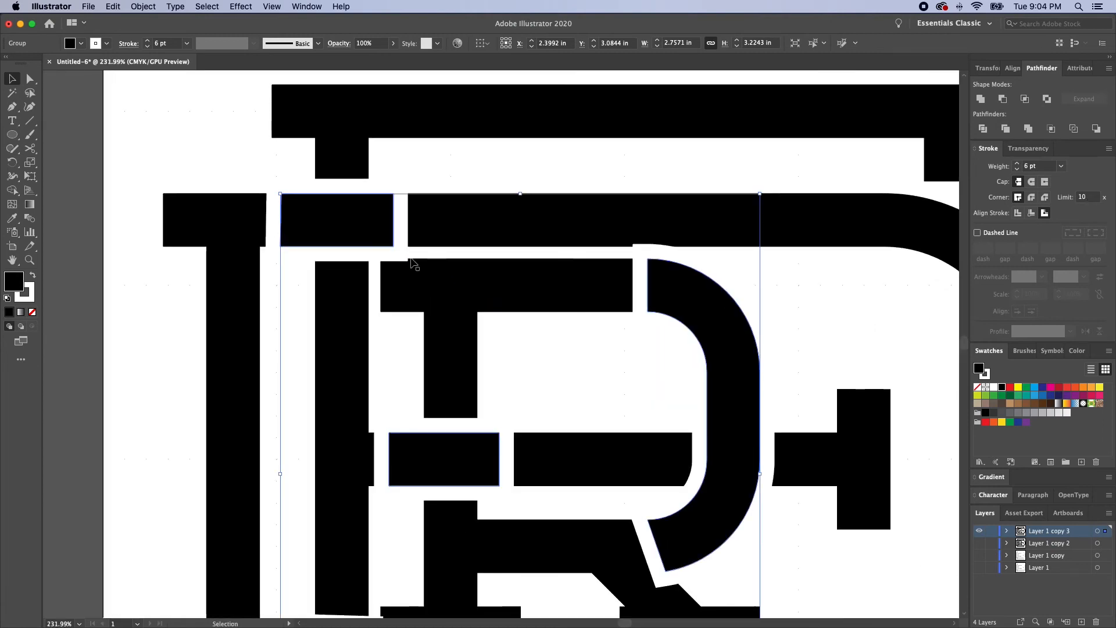
{"action": "scroll", "coordinate": [490, 298], "scroll_direction": "down", "scroll_amount": 4}
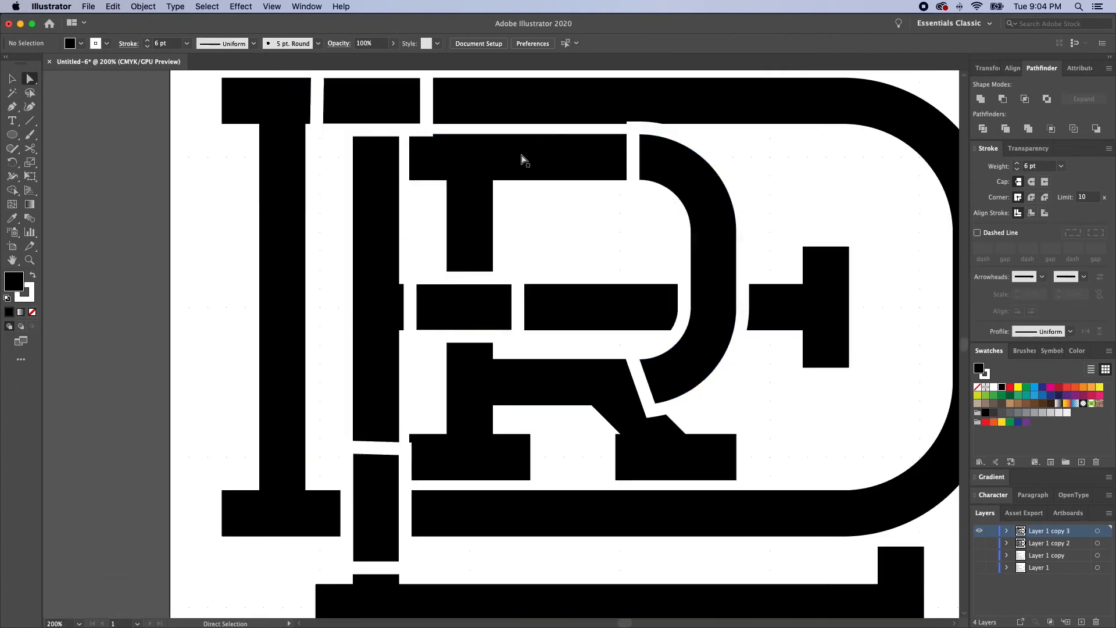
{"action": "left_click", "coordinate": [461, 181]}
{"action": "key", "text": "super+shift+a"}
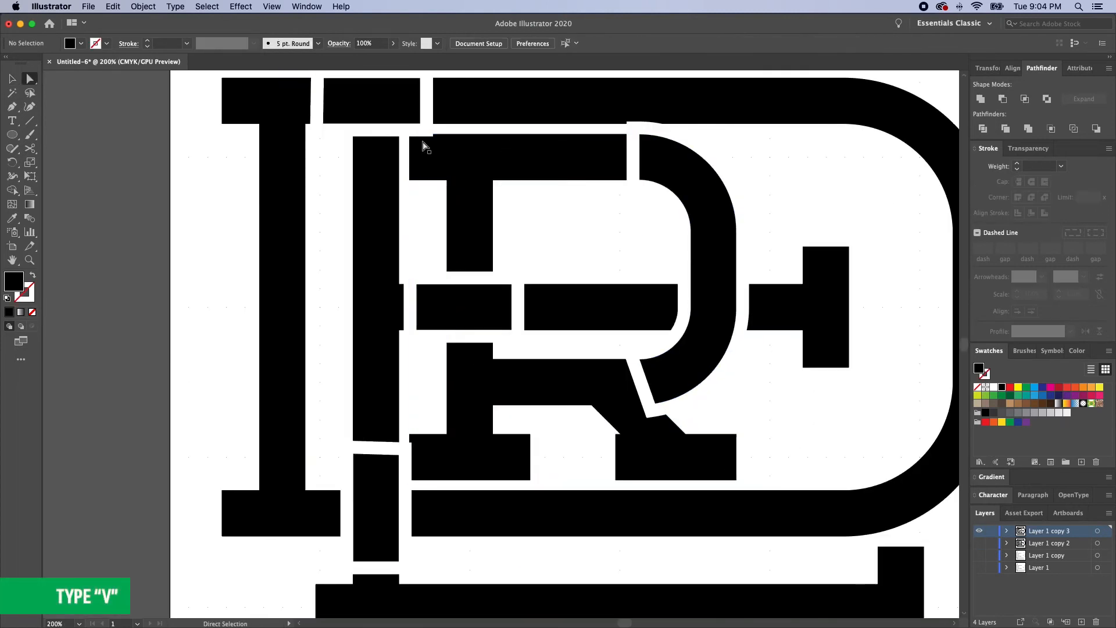
{"action": "key", "text": "v"}
{"action": "left_click", "coordinate": [383, 100]}
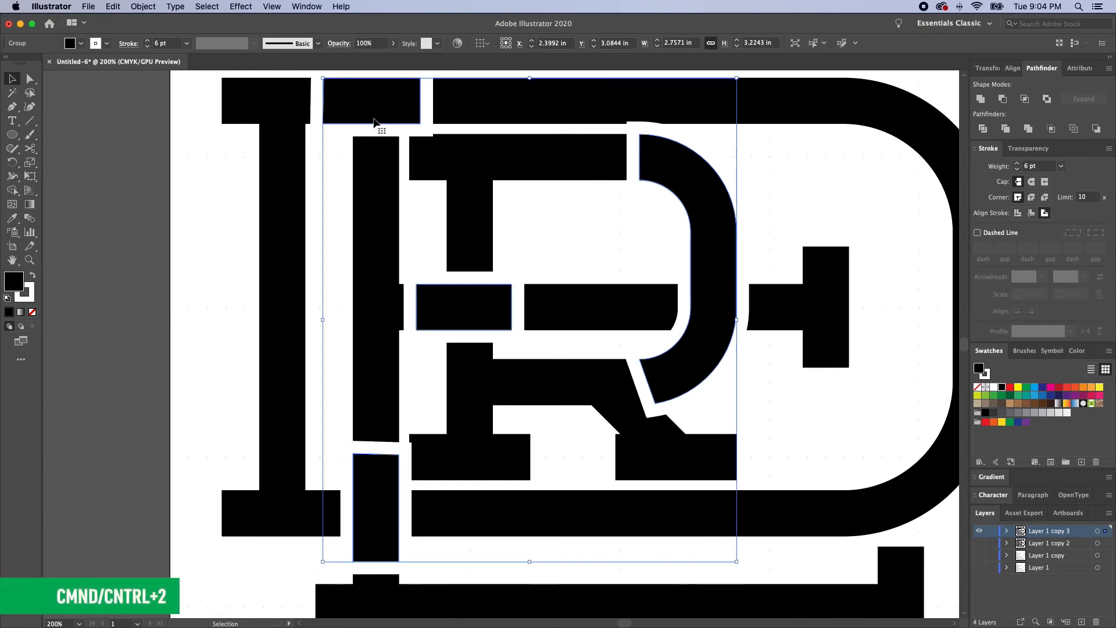
{"action": "key", "text": "super+2"}
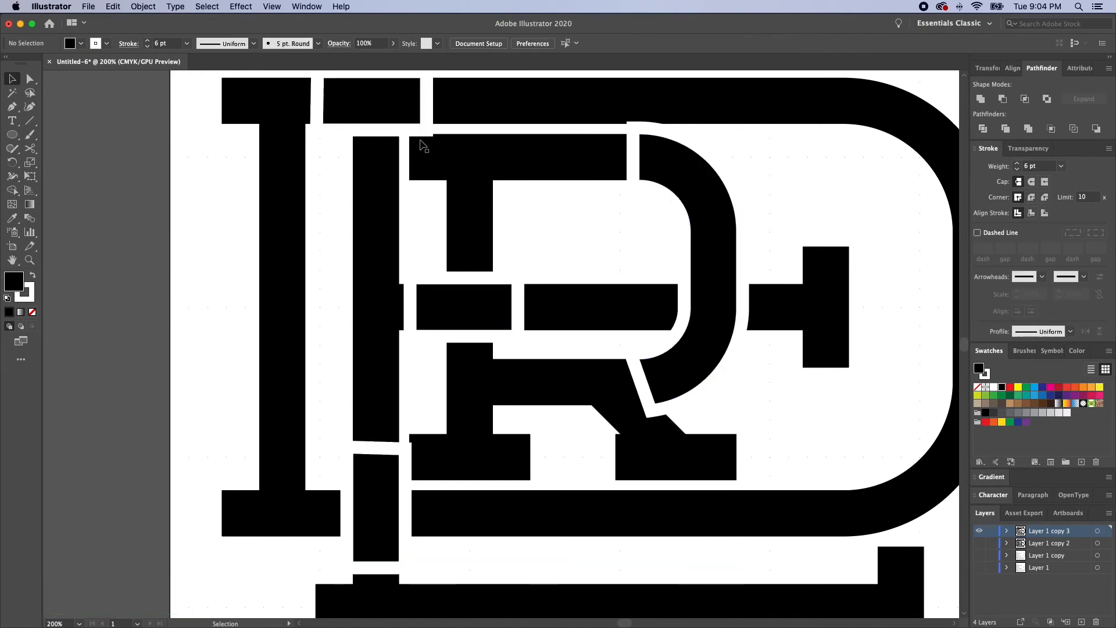
Move the R's upper anchors straight down to the edge of the white gap, making the R 2.2916 in high, and deselect.
{"action": "key", "text": "a"}
{"action": "left_click_drag", "start_coordinate": [405, 128], "coordinate": [779, 244]}
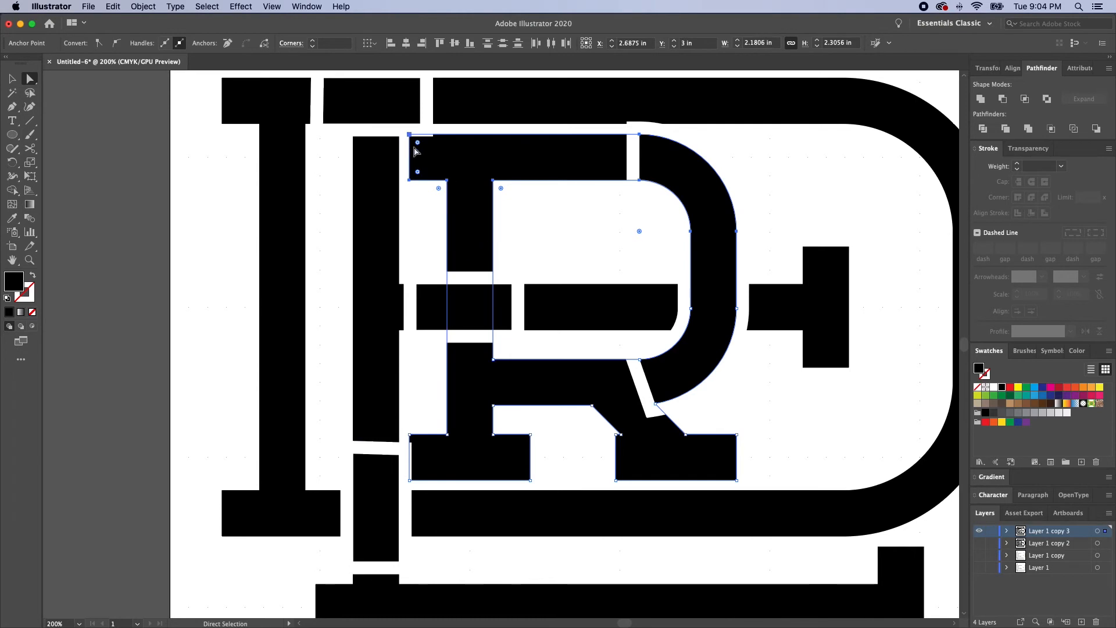
{"action": "scroll", "coordinate": [401, 135], "scroll_direction": "up", "scroll_amount": 5}
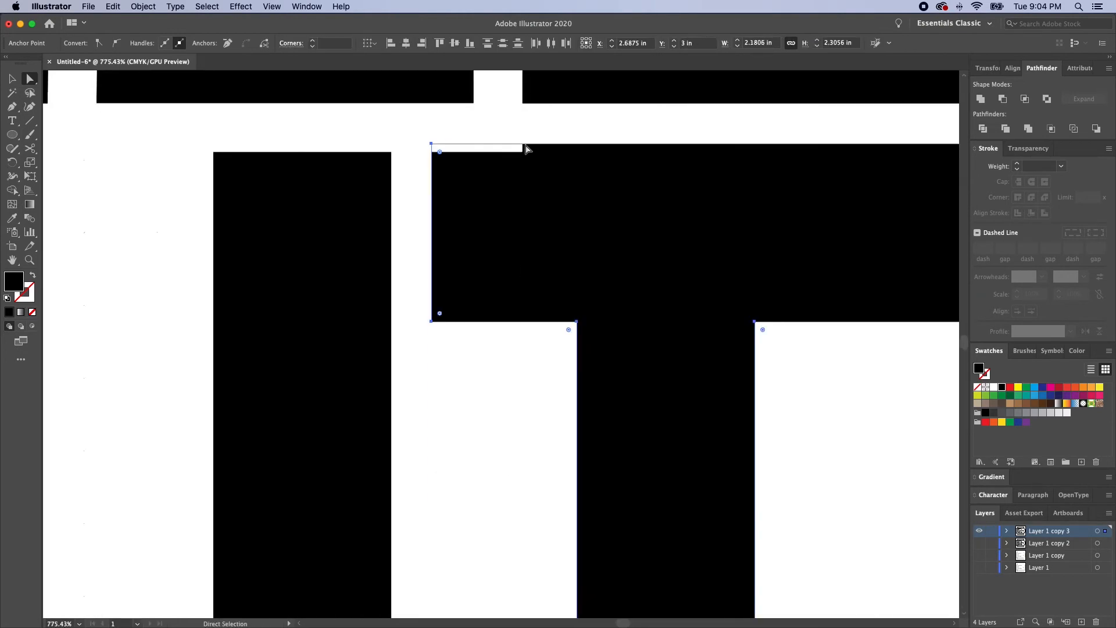
{"action": "scroll", "coordinate": [491, 138], "scroll_direction": "up", "scroll_amount": 3}
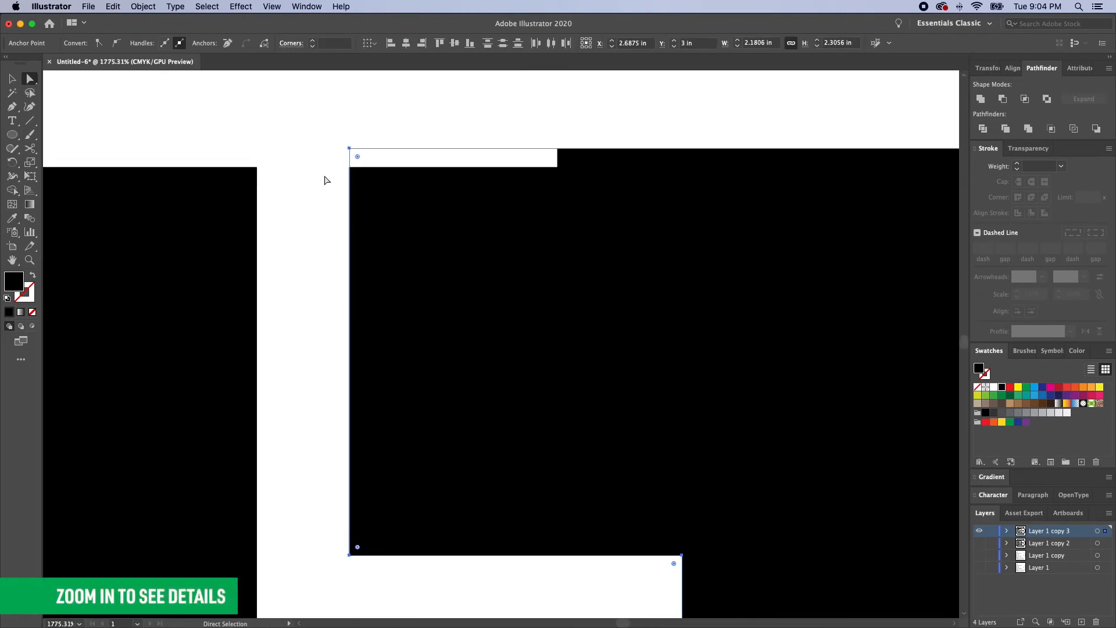
{"action": "left_click_drag", "start_coordinate": [580, 151], "coordinate": [579, 170]}
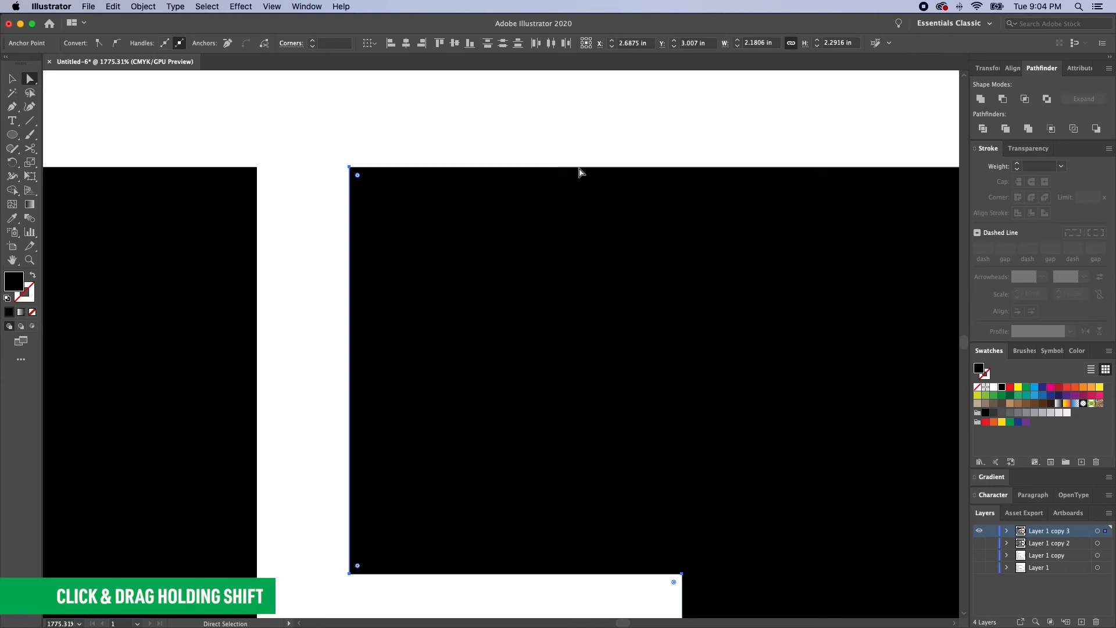
{"action": "key", "text": "super+0"}
{"action": "key", "text": "super+shift+a"}
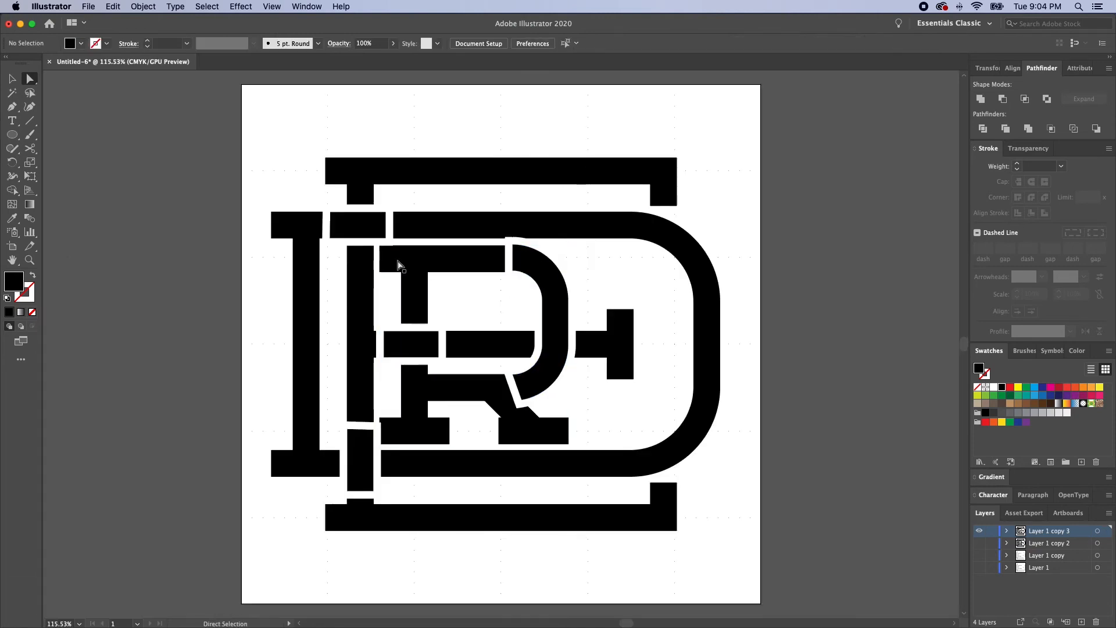
Unlock the crossing pieces and clear the selection.
{"action": "scroll", "coordinate": [543, 299], "scroll_direction": "down", "scroll_amount": 2}
{"action": "scroll", "coordinate": [543, 299], "scroll_direction": "left", "scroll_amount": 1}
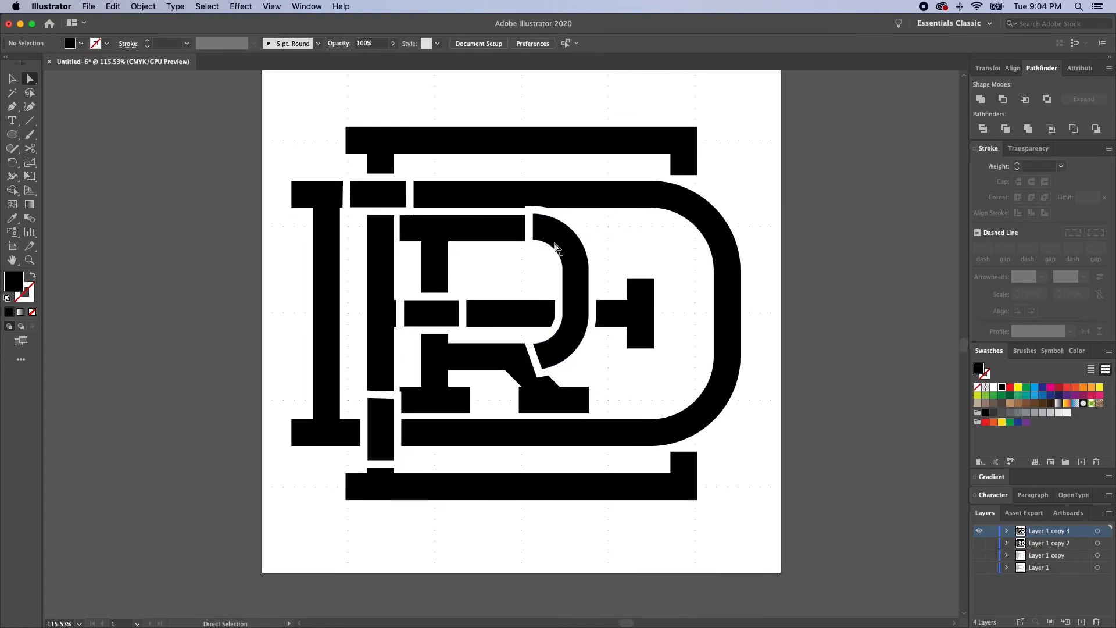
{"action": "left_click", "coordinate": [554, 239]}
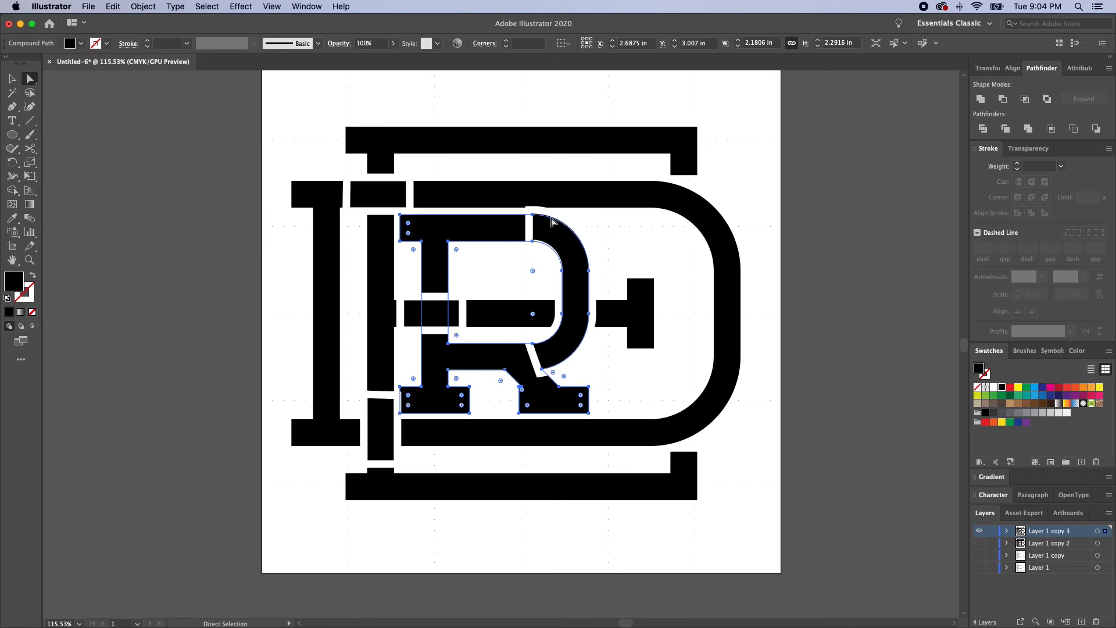
{"action": "key", "text": "super+shift+a"}
{"action": "left_click", "coordinate": [502, 229]}
{"action": "key", "text": "v"}
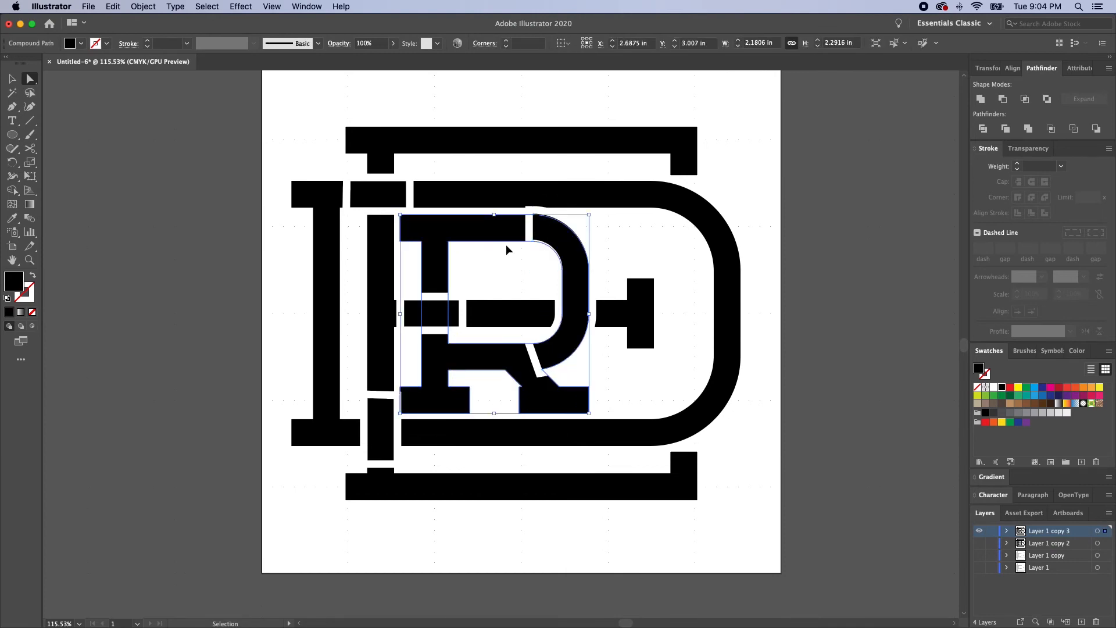
{"action": "key", "text": "super+alt+2"}
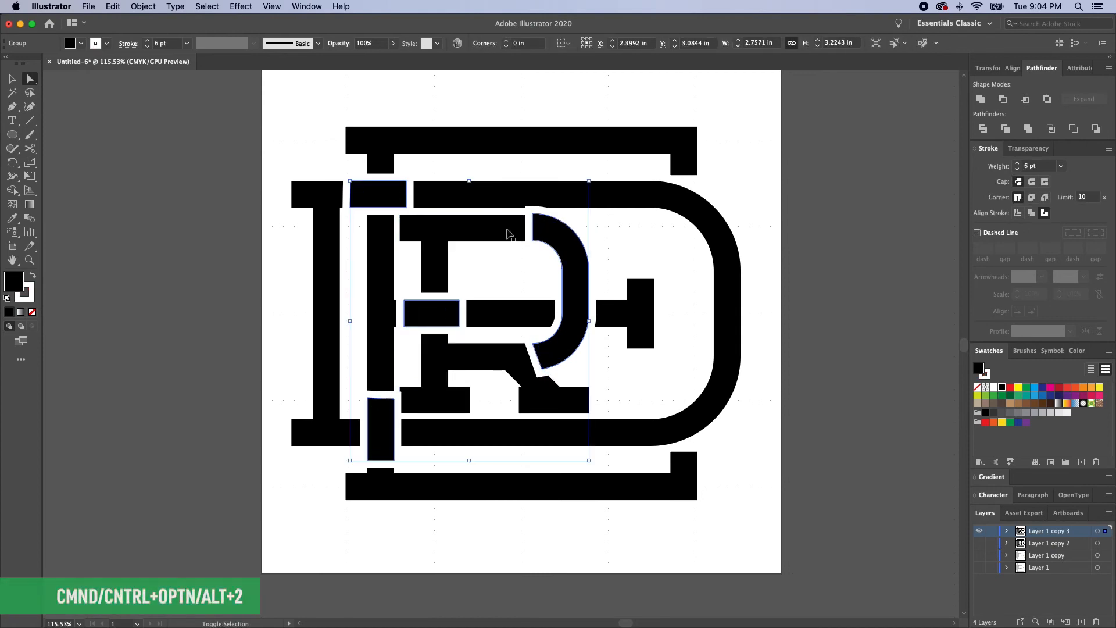
{"action": "key", "text": "super+shift+a"}
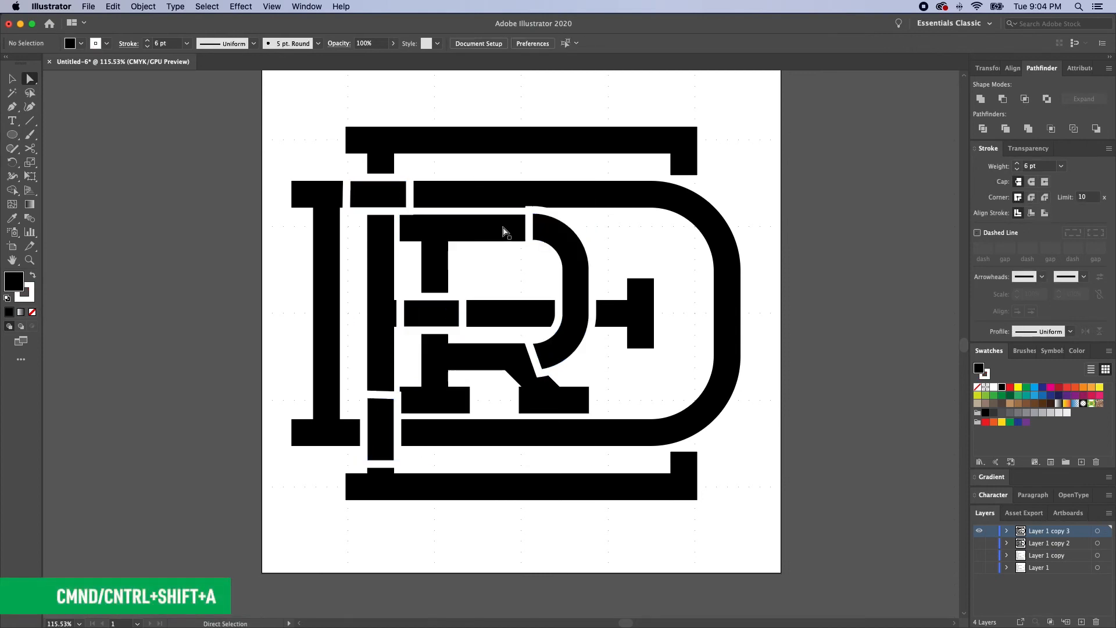
Select the full R letter shape and lock it.
{"action": "left_click", "coordinate": [503, 230]}
{"action": "key", "text": "v"}
{"action": "key", "text": "super+2"}
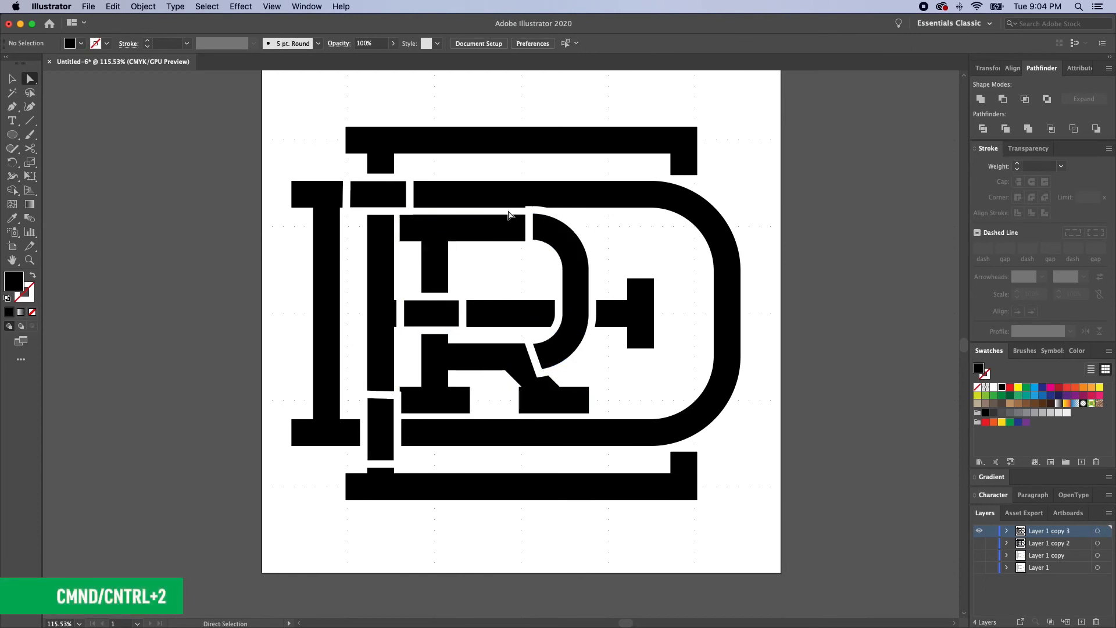
Repeat the downward move on the upper anchors of the R's bowl crossing piece and deselect it.
{"action": "left_click", "coordinate": [559, 261]}
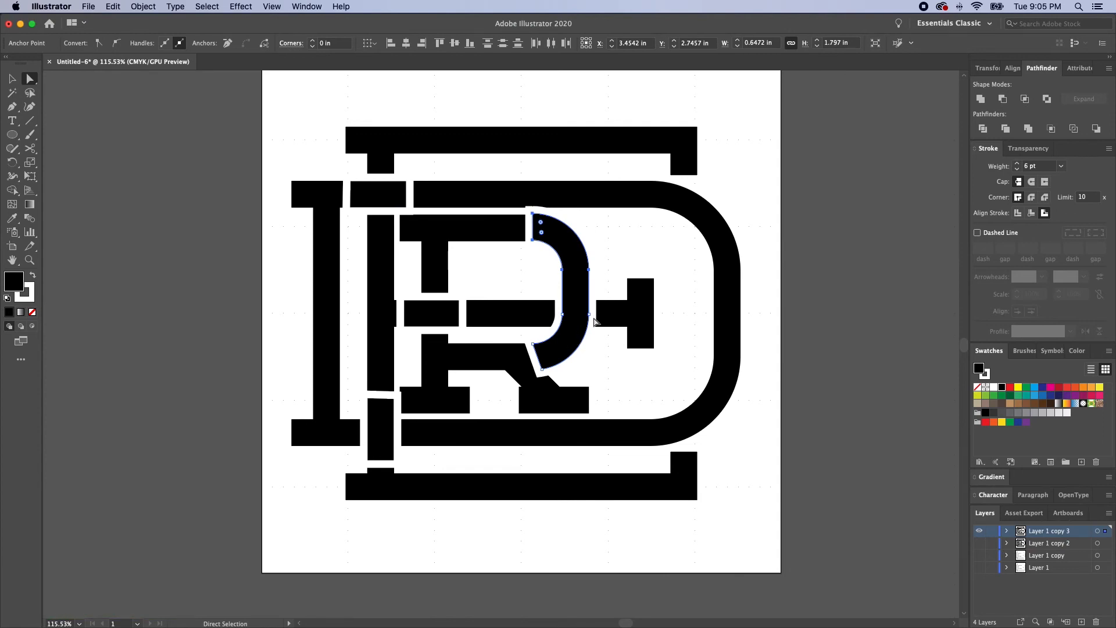
{"action": "key", "text": "super"}
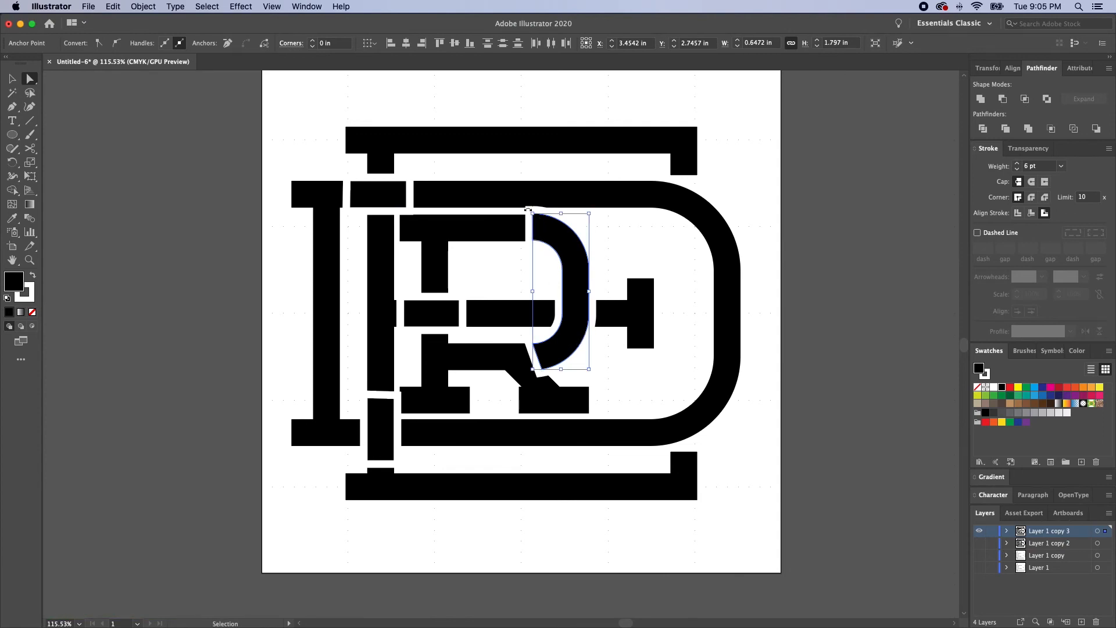
{"action": "key", "text": "super+d"}
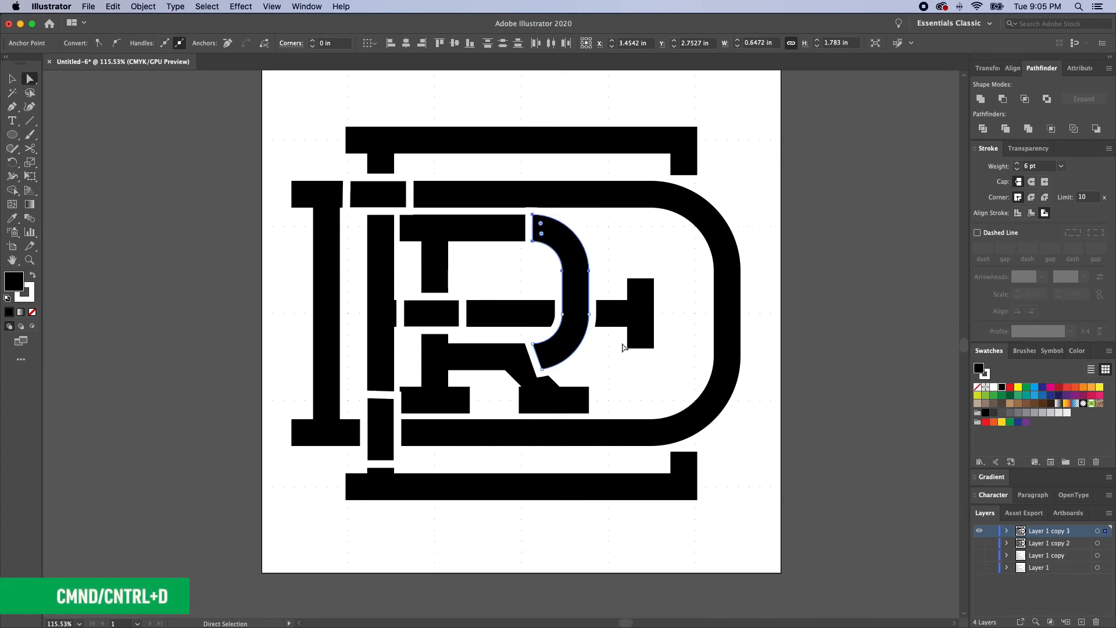
{"action": "key", "text": "super+shift+a"}
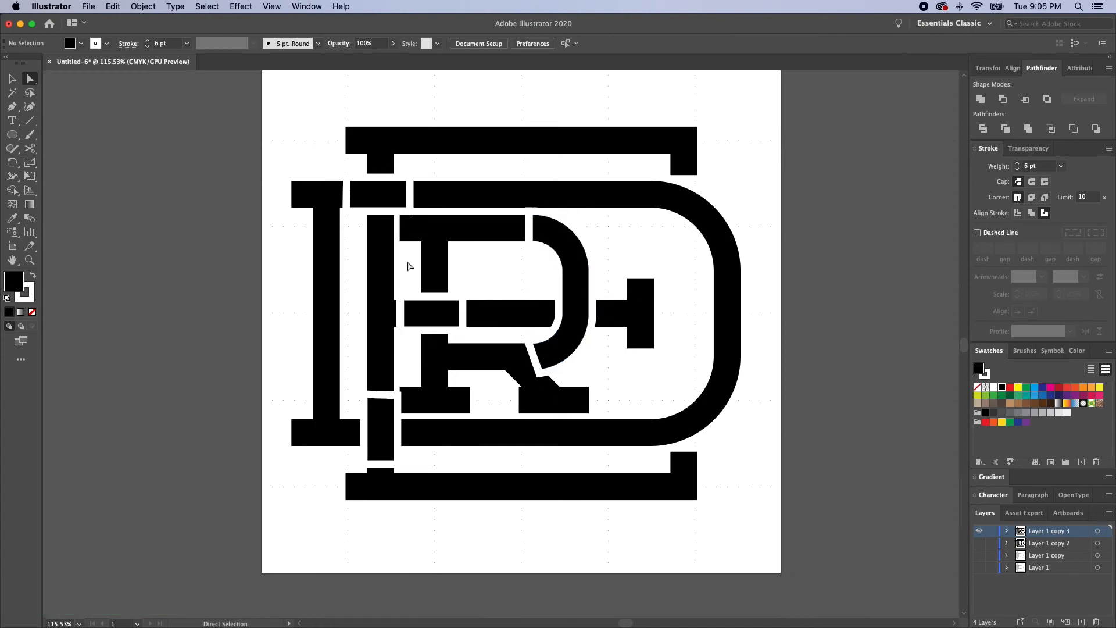
Unlock the R, then lock the group of crossing pieces instead.
{"action": "key", "text": "super"}
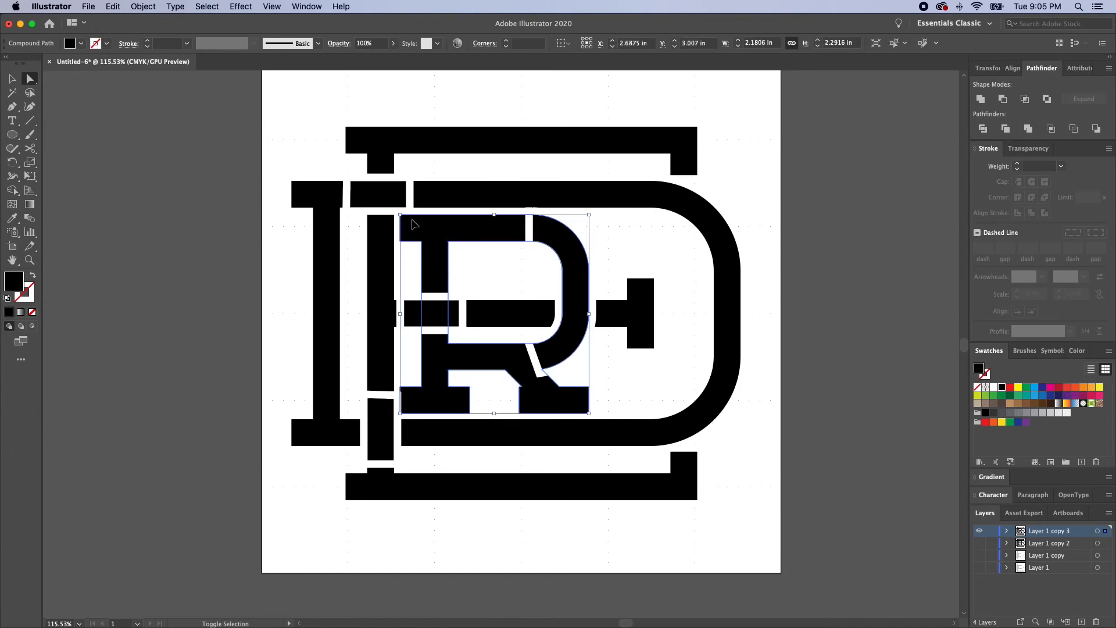
{"action": "left_click", "coordinate": [400, 205]}
{"action": "key", "text": "super+shift+a"}
{"action": "key", "text": "v"}
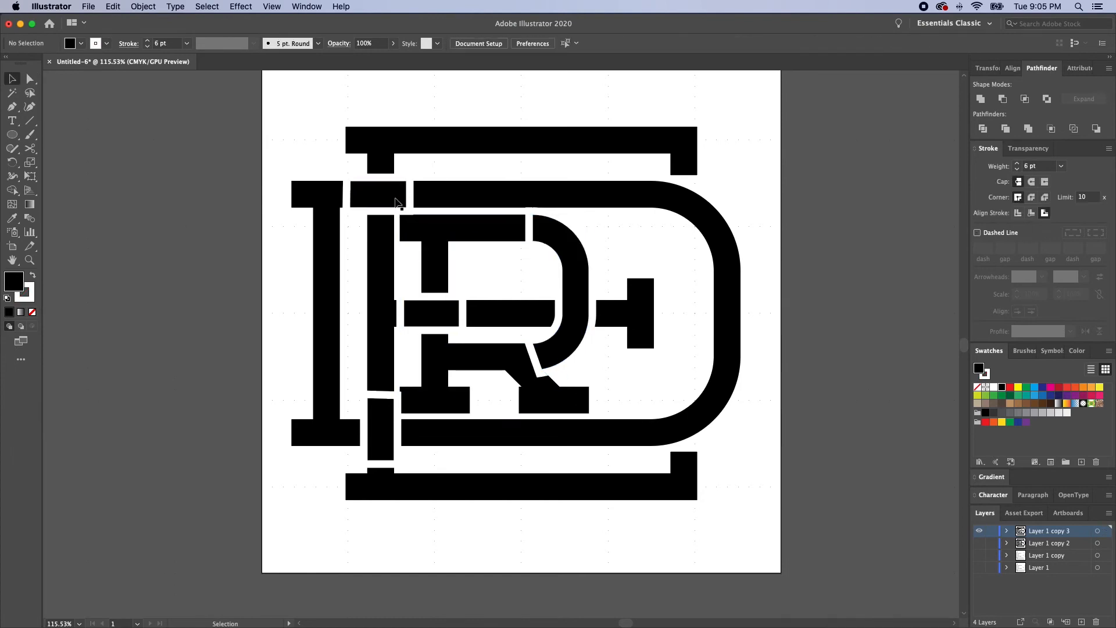
{"action": "left_click", "coordinate": [383, 199]}
{"action": "key", "text": "super+2"}
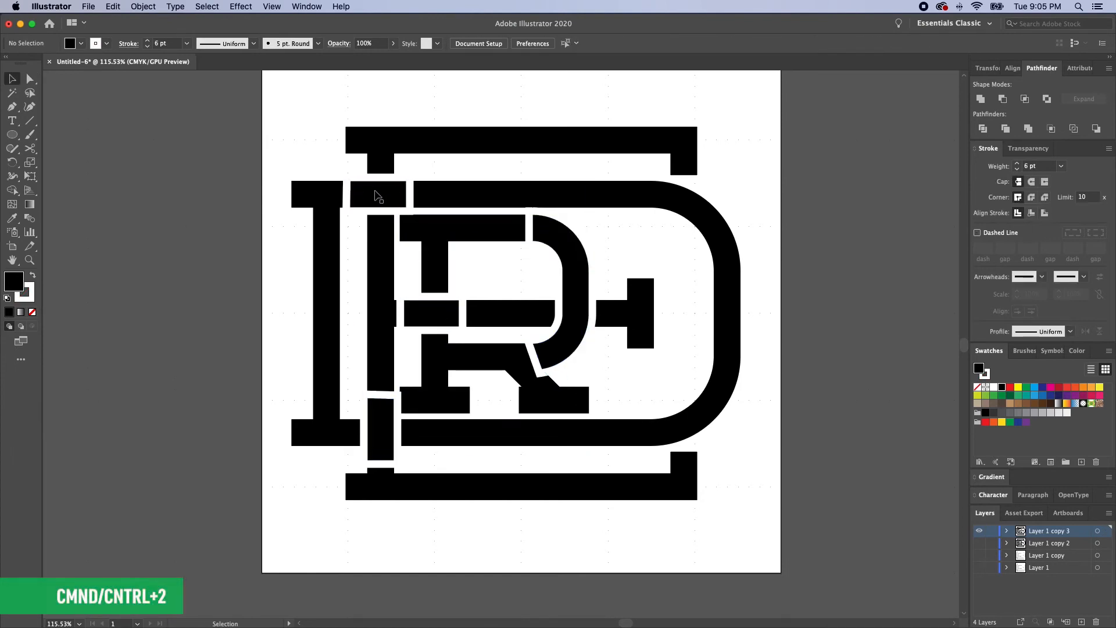
Move only the R's left serif anchors right to the edge of the white gap, making the R 2.1667 in wide.
{"action": "key", "text": "a"}
{"action": "left_click_drag", "start_coordinate": [396, 211], "coordinate": [471, 419]}
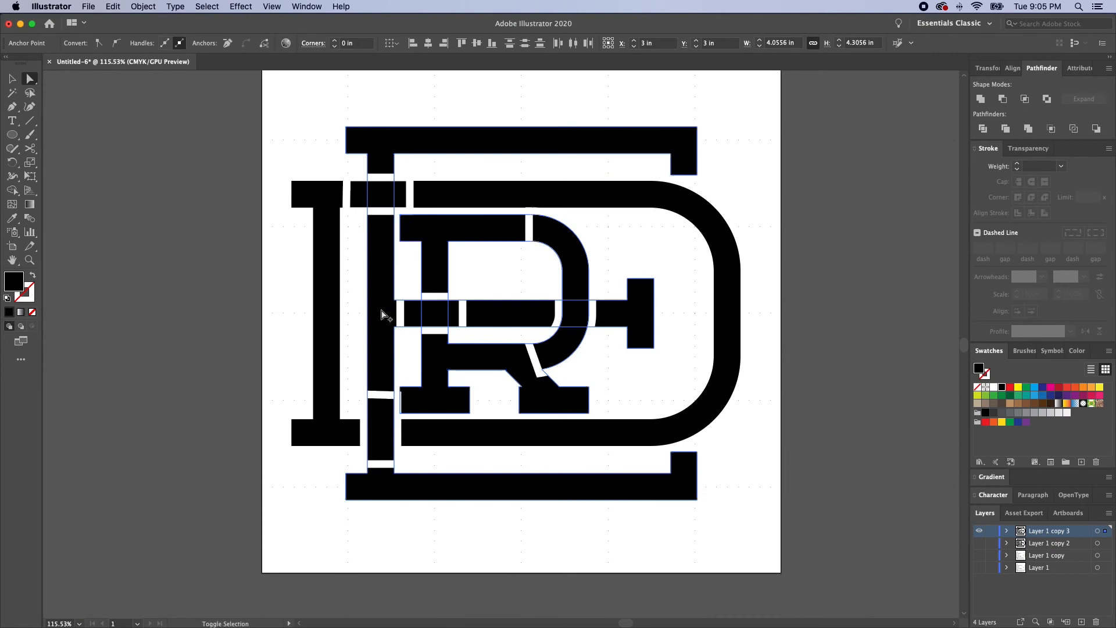
{"action": "left_click", "coordinate": [406, 316], "text": "shift"}
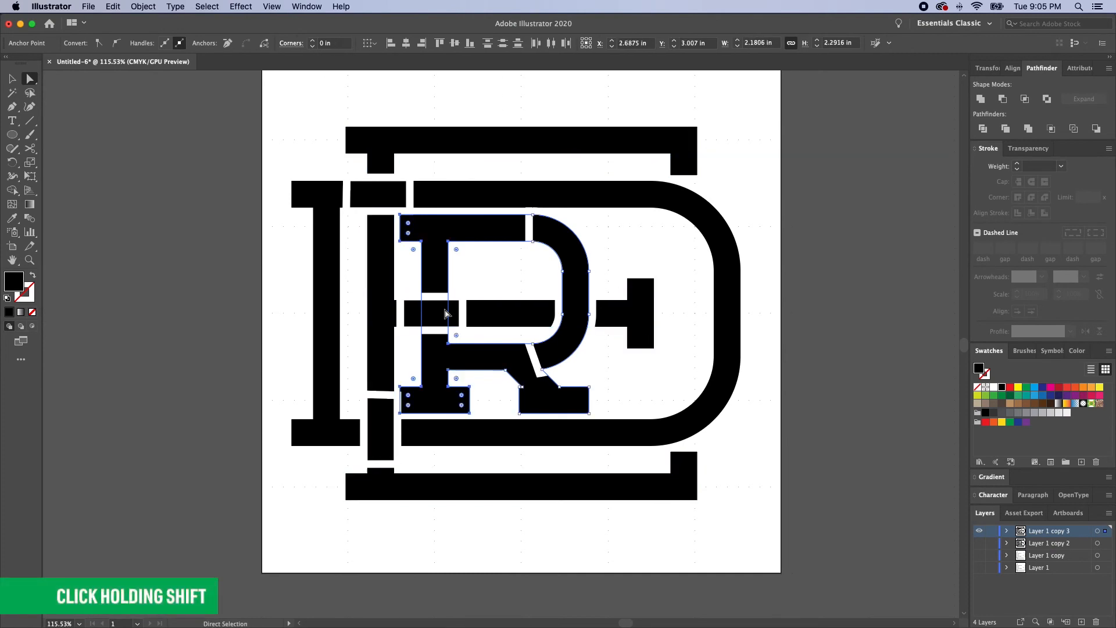
{"action": "left_click_drag", "start_coordinate": [399, 391], "coordinate": [531, 376]}
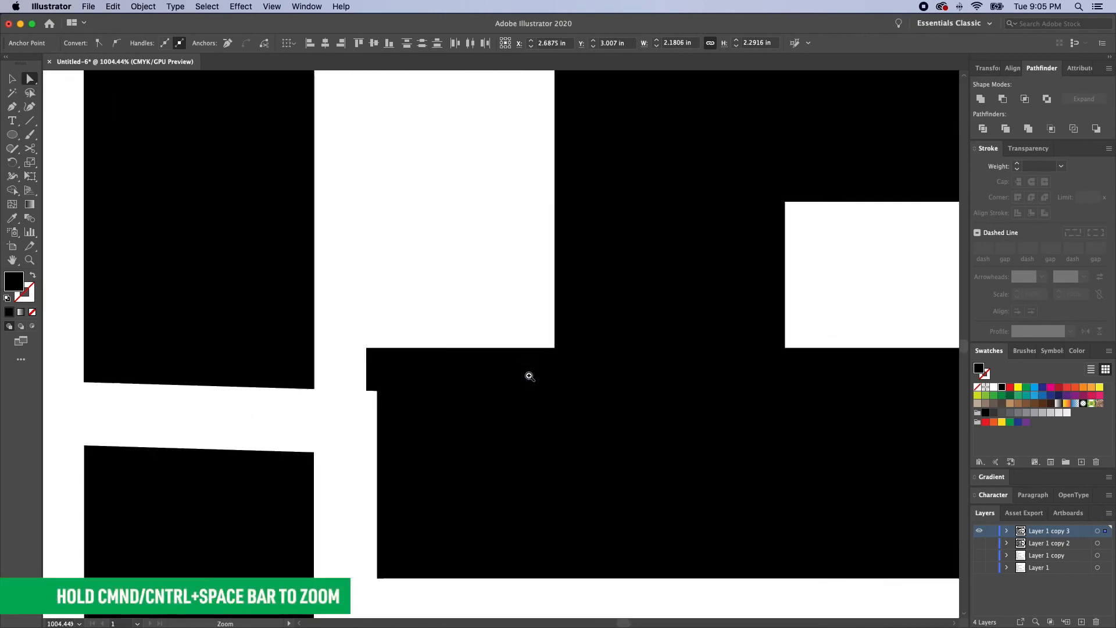
{"action": "left_click_drag", "start_coordinate": [365, 364], "coordinate": [377, 368]}
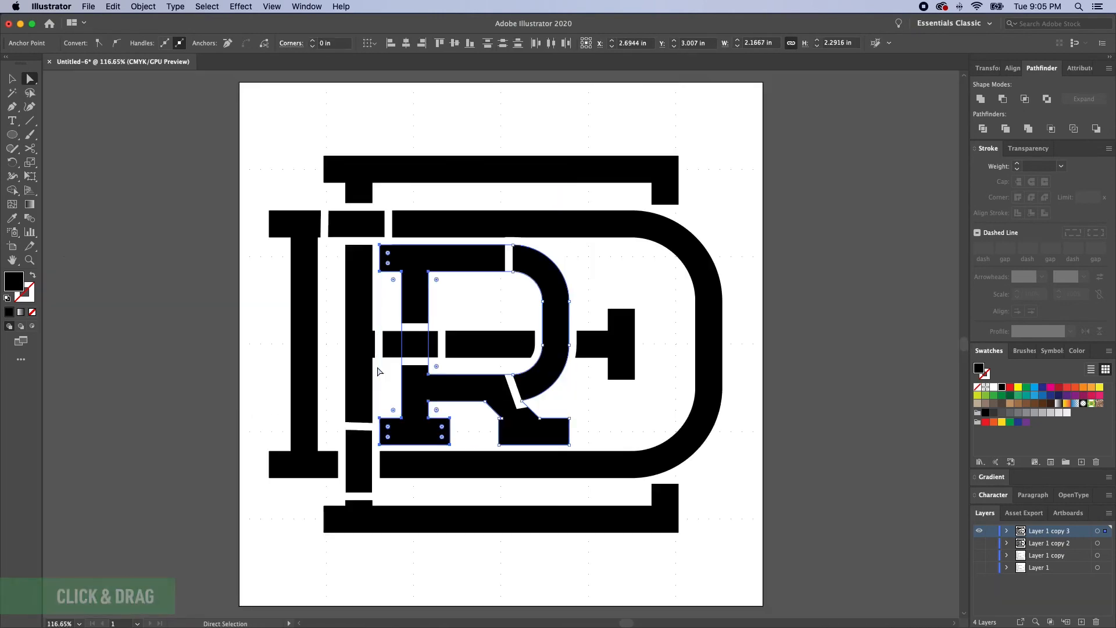
{"action": "key", "text": "super+0"}
{"action": "key", "text": "super+z"}
Outline the strokes of the crossing-piece group and unite each piece with its white border.
{"action": "left_click", "coordinate": [412, 393]}
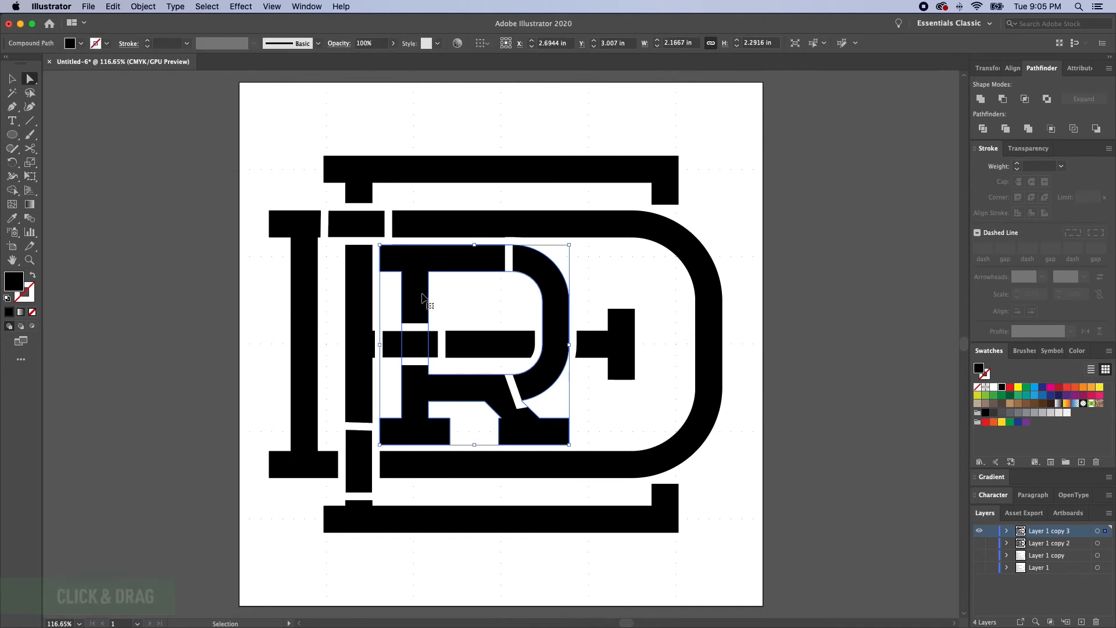
{"action": "key", "text": "v"}
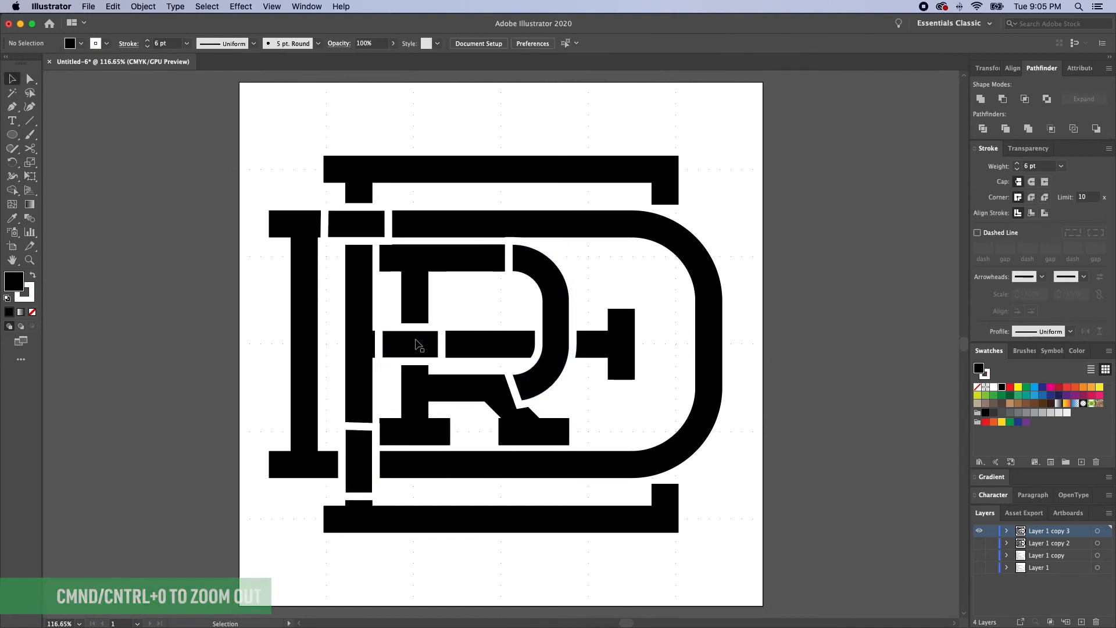
{"action": "left_click", "coordinate": [417, 348]}
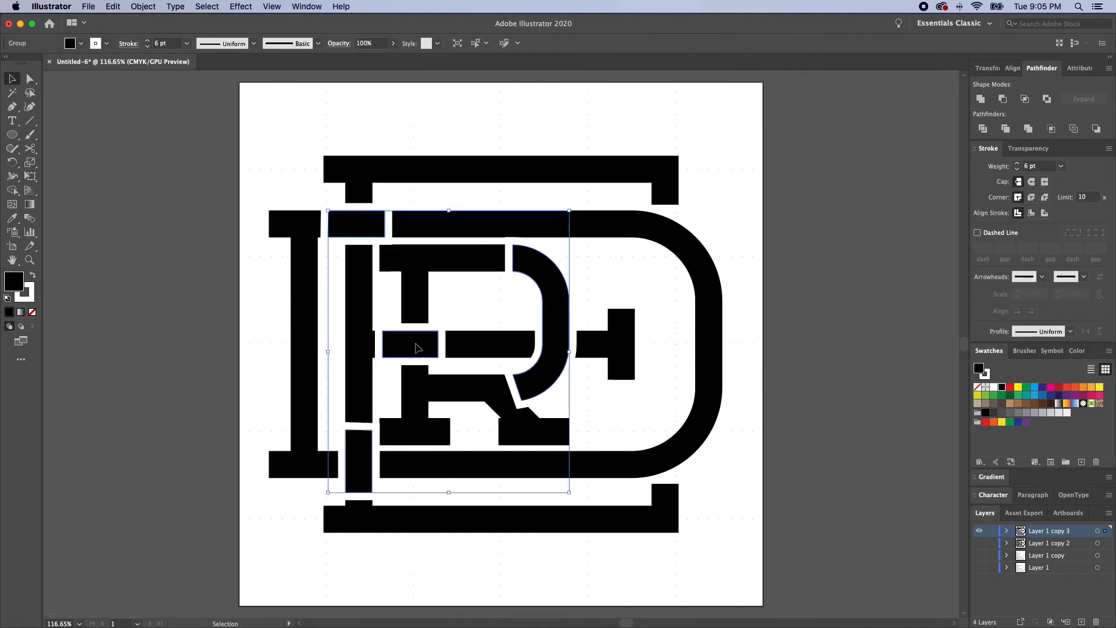
{"action": "left_click", "coordinate": [143, 6]}
{"action": "mouse_move", "coordinate": [160, 271]}
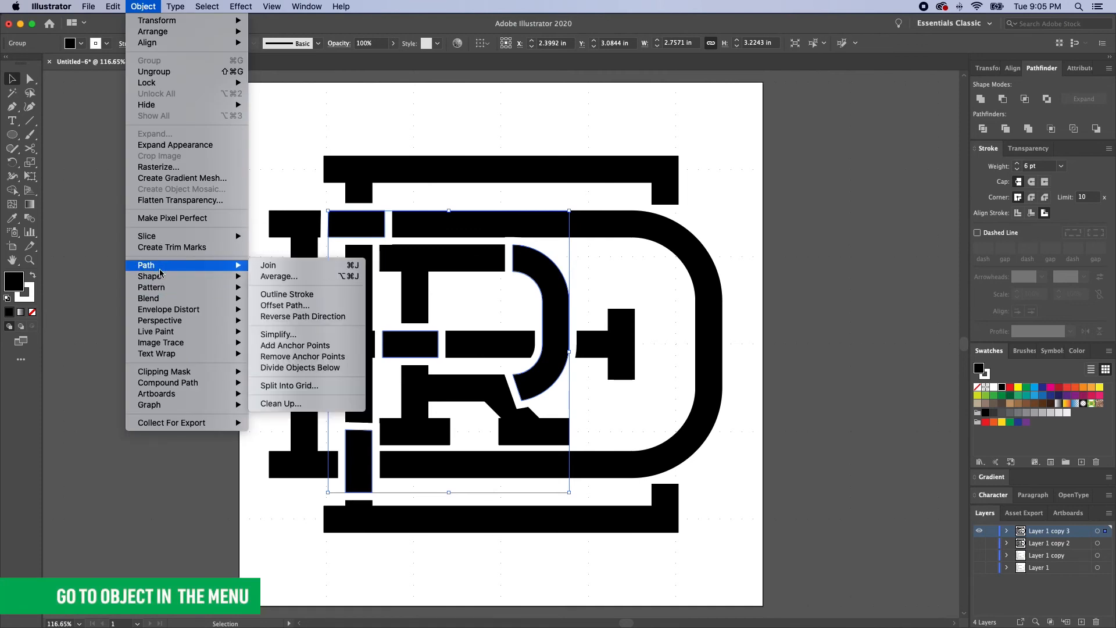
{"action": "left_click", "coordinate": [286, 294]}
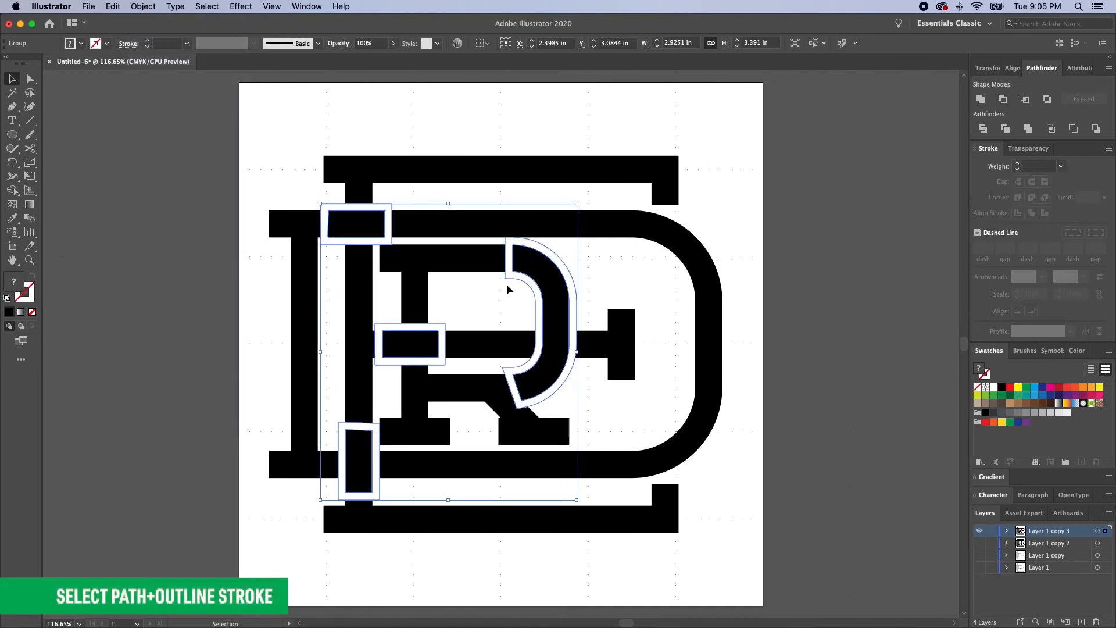
{"action": "left_click", "coordinate": [981, 99]}
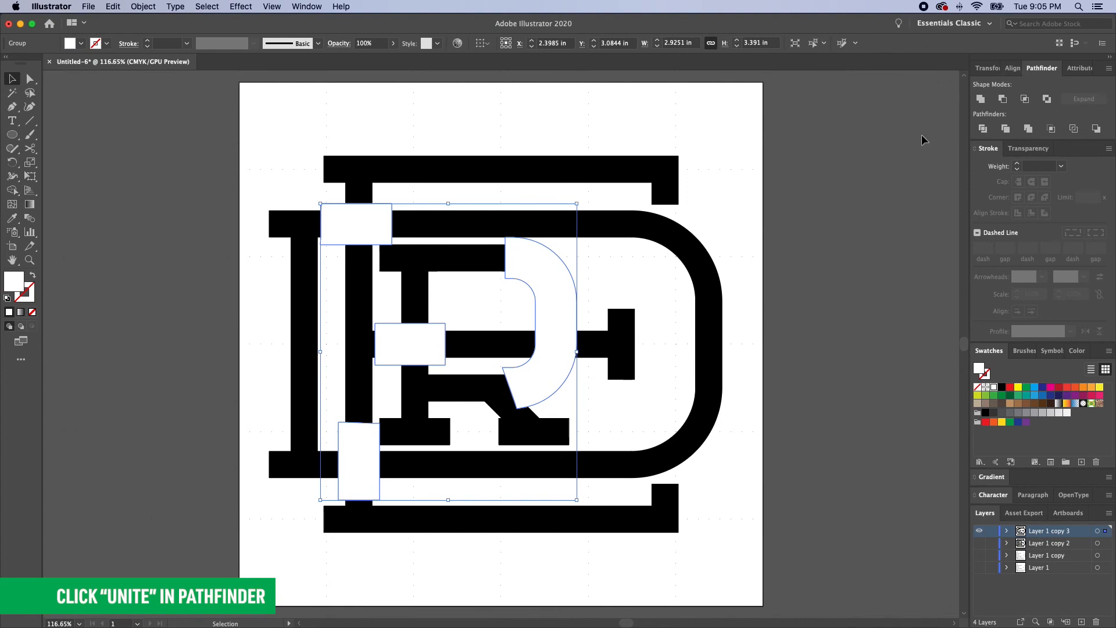
Ungroup the united white crossing pieces and deselect them.
{"action": "key", "text": "super+shift+a"}
{"action": "left_click", "coordinate": [352, 226]}
{"action": "key", "text": "super+shift+g"}
{"action": "key", "text": "super+shift+a"}
Cut the white piece at the upper E and D crossing and paste it in place directly in front of the E.
{"action": "left_click", "coordinate": [352, 227]}
{"action": "key", "text": "super+c"}
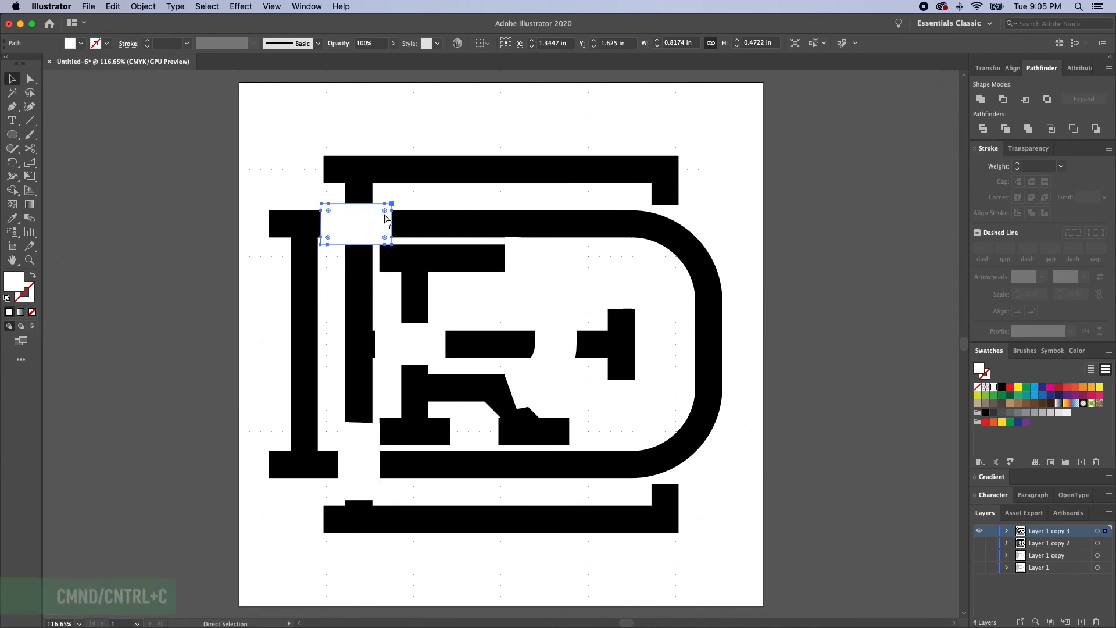
{"action": "key", "text": "Delete"}
{"action": "left_click", "coordinate": [376, 174]}
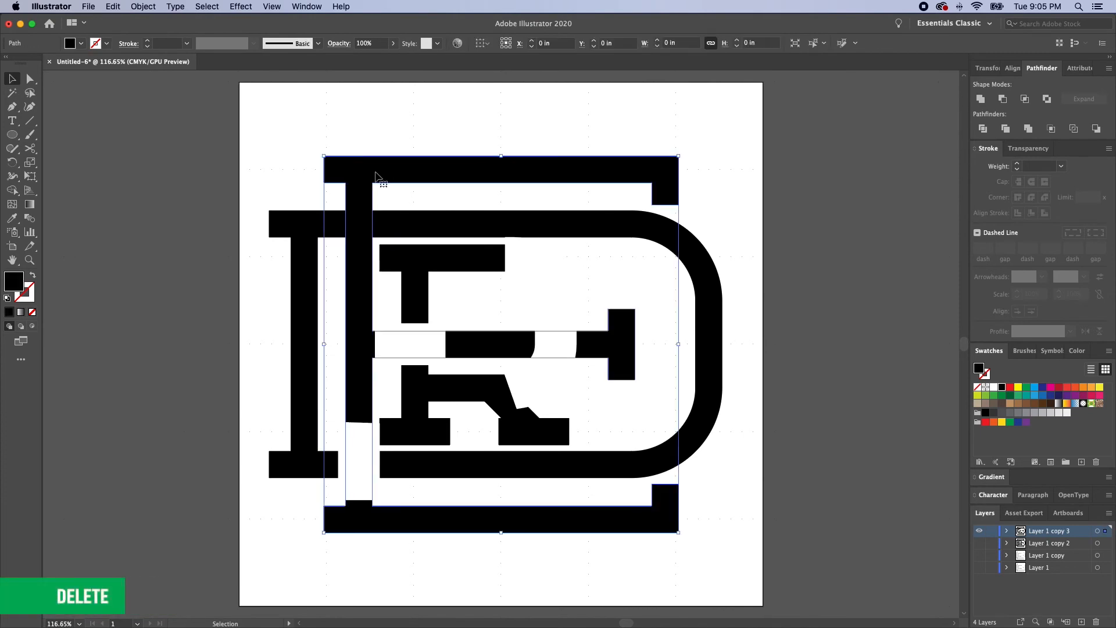
{"action": "key", "text": "super+f"}
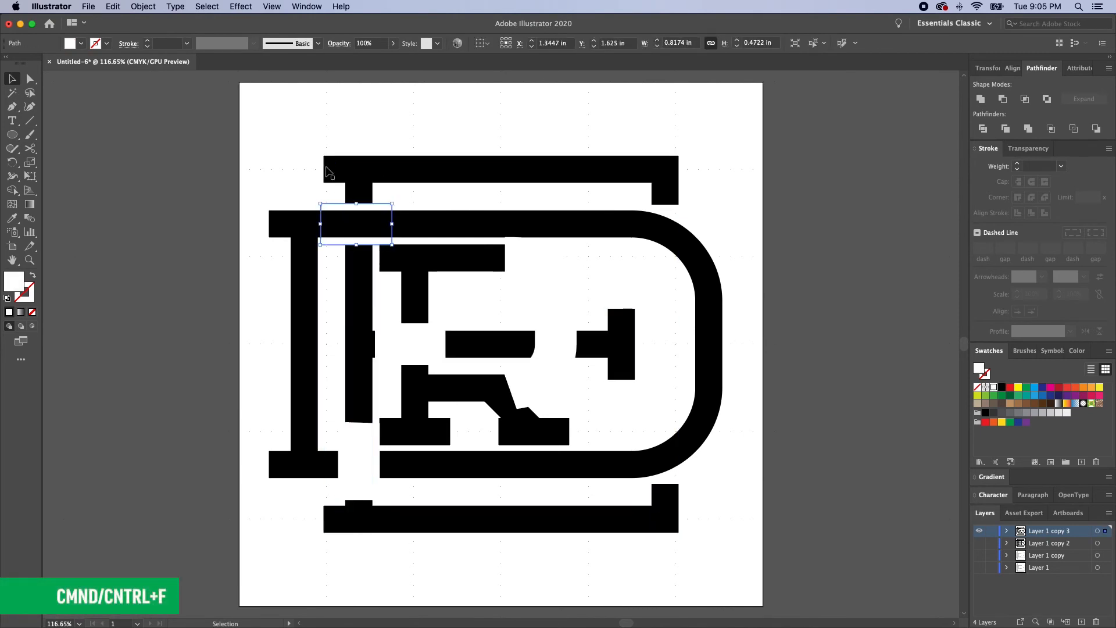
Subtract the upper white piece from the E with Minus Front and make the E a compound path.
{"action": "left_click", "coordinate": [392, 175]}
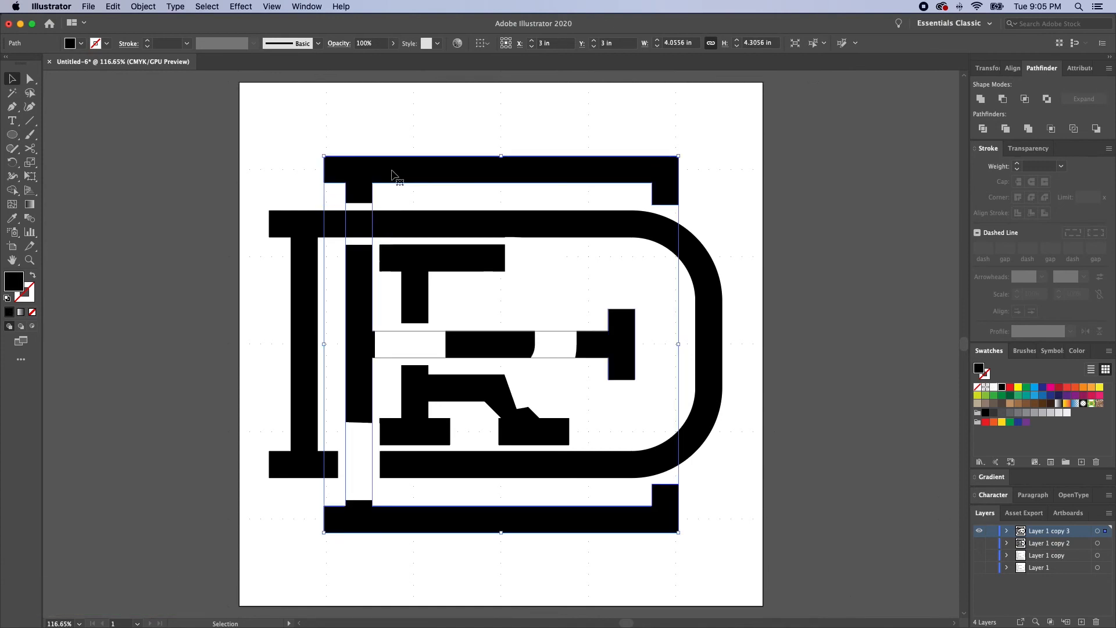
{"action": "left_click", "coordinate": [369, 210], "text": "shift"}
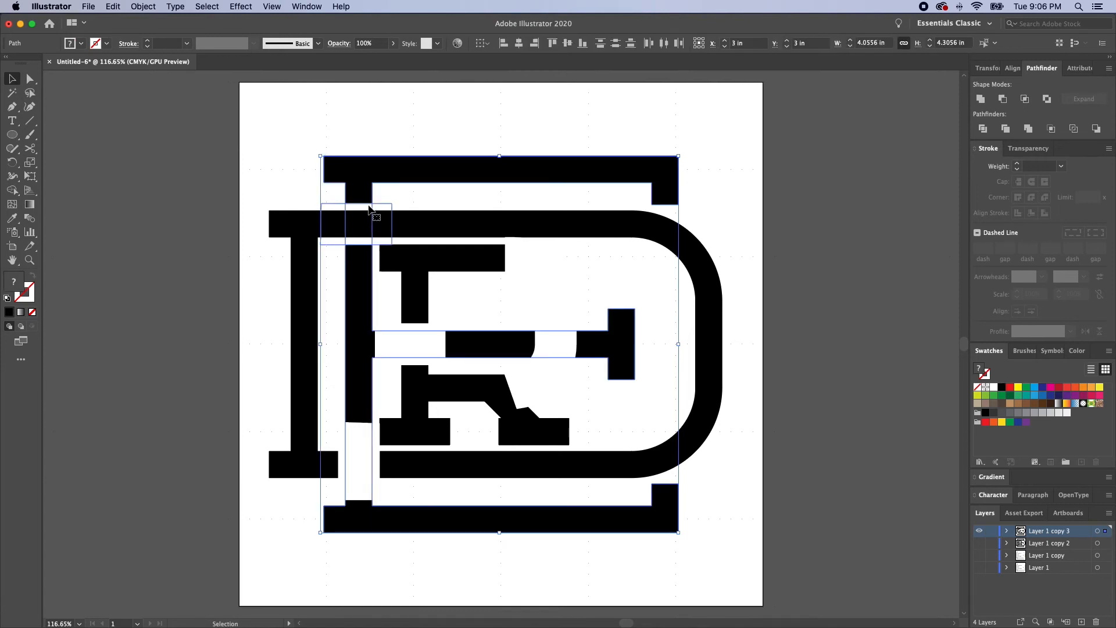
{"action": "left_click", "coordinate": [1003, 100]}
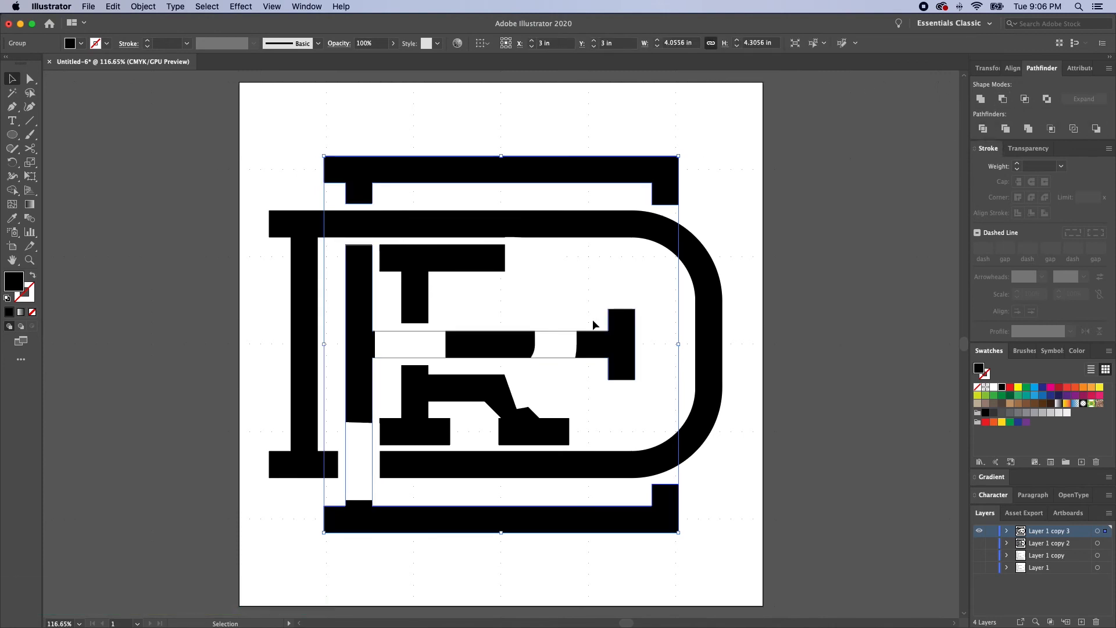
{"action": "key", "text": "super+8"}
Restack the white piece at the lower E and D crossing in front of the D and subtract it from the D with Minus Front.
{"action": "left_click", "coordinate": [353, 456]}
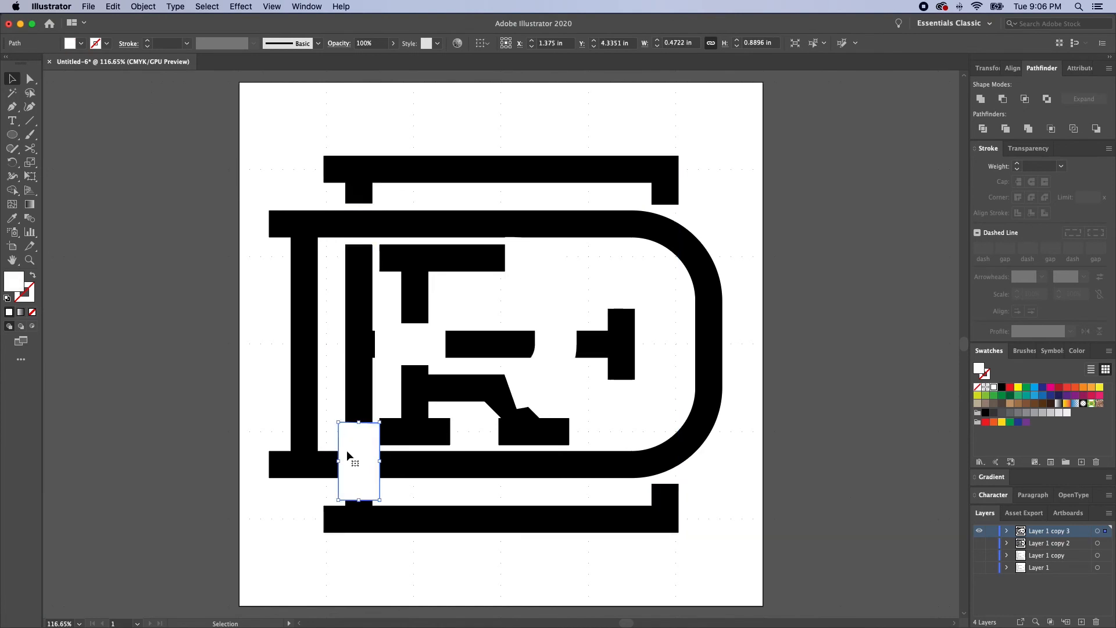
{"action": "key", "text": "super+c"}
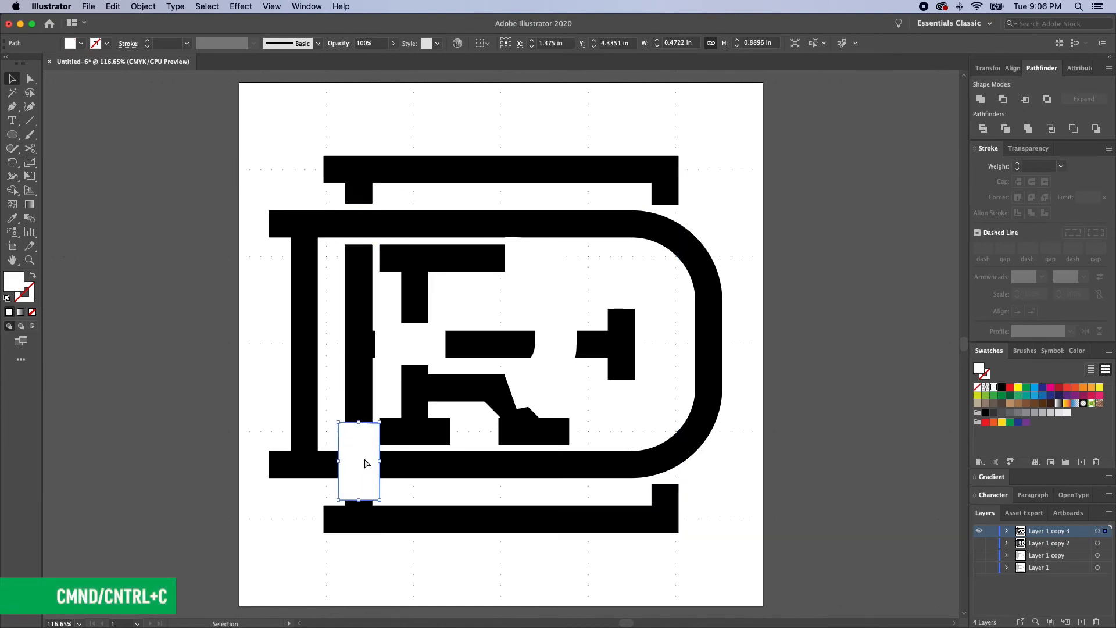
{"action": "key", "text": "Delete"}
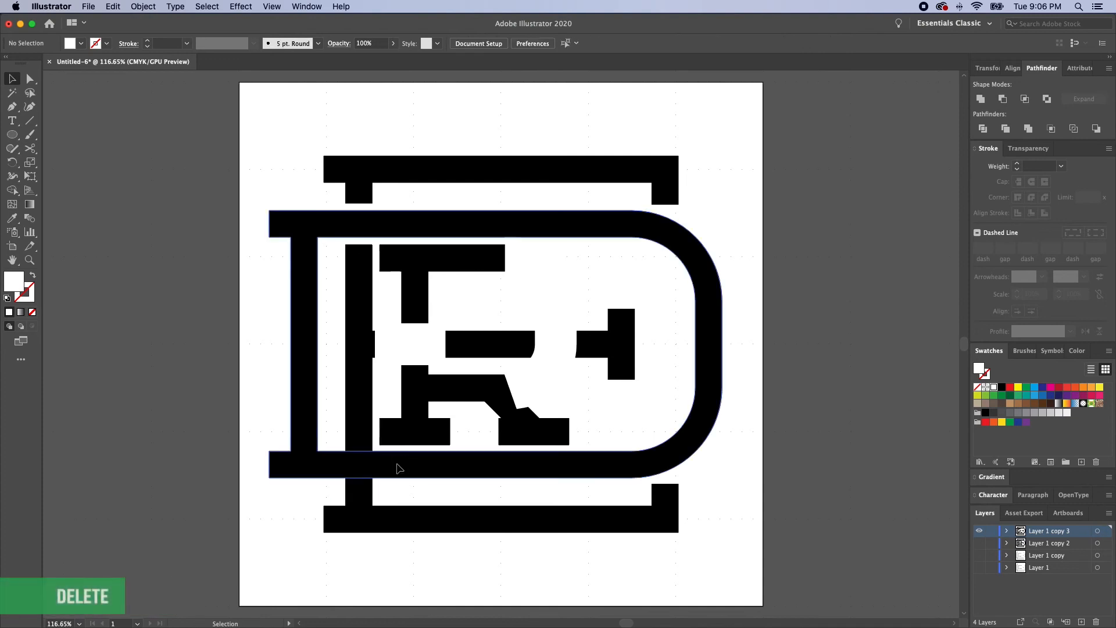
{"action": "left_click", "coordinate": [386, 467]}
{"action": "key", "text": "super+f"}
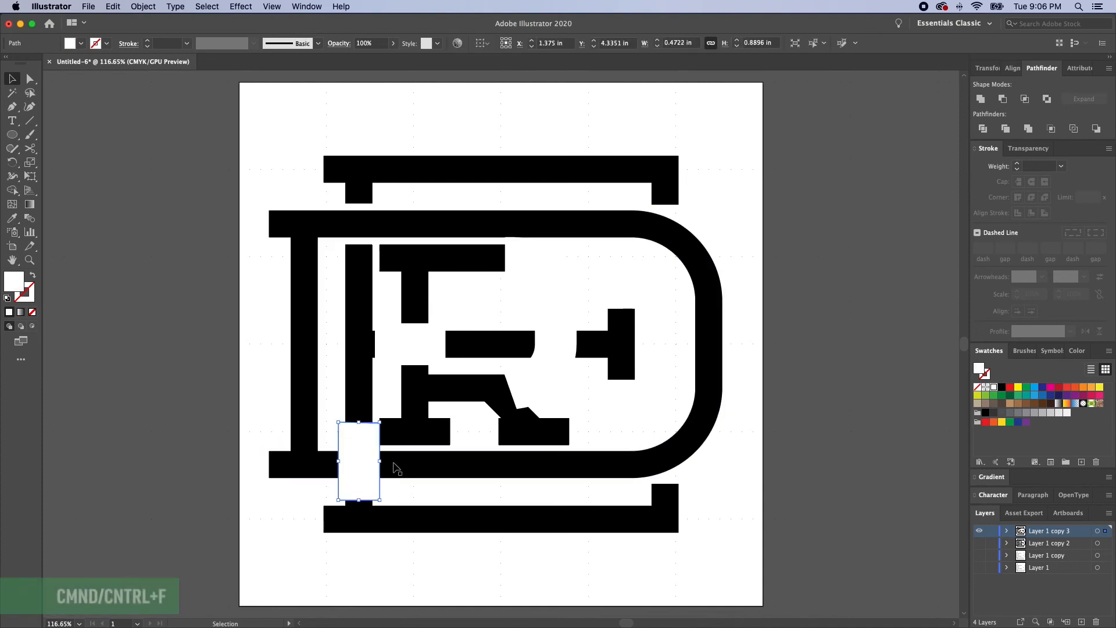
{"action": "left_click", "coordinate": [398, 468], "text": "shift"}
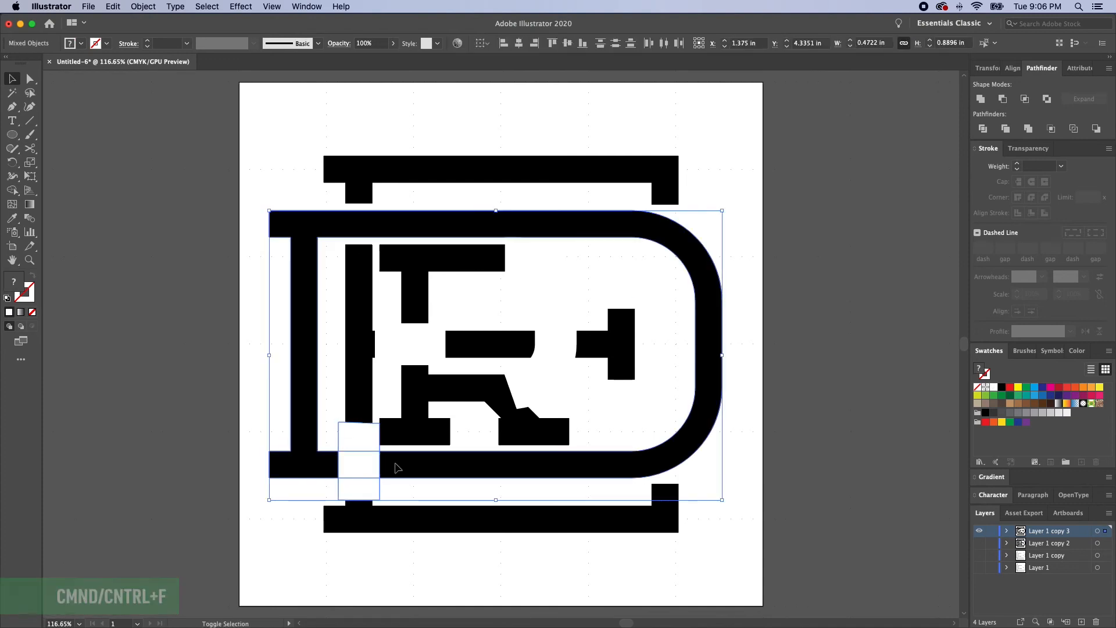
{"action": "left_click", "coordinate": [1002, 99]}
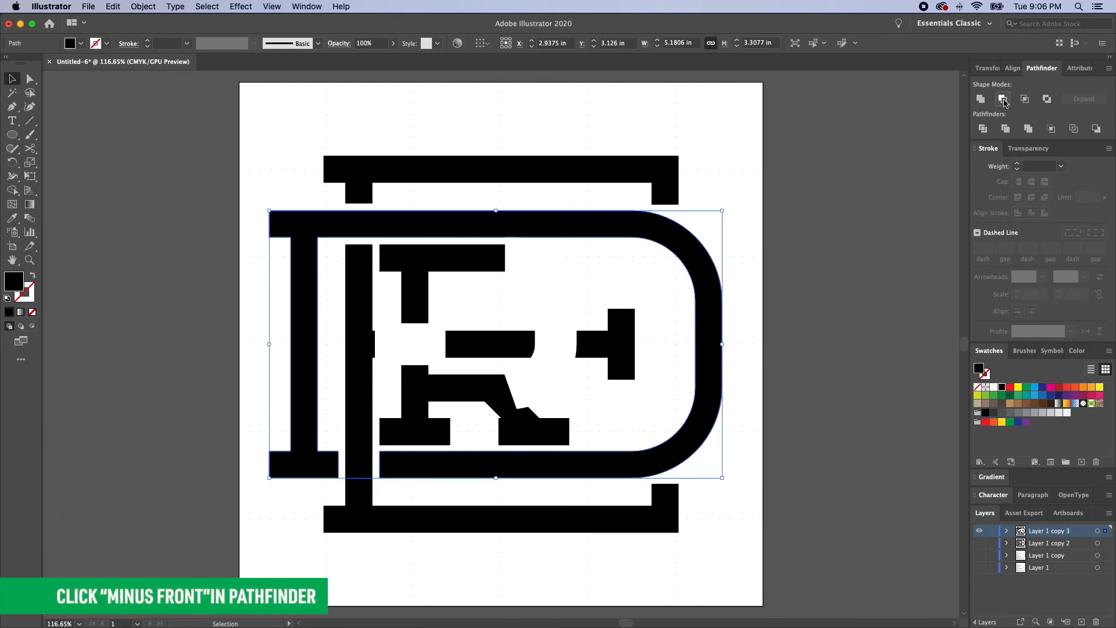
{"action": "key", "text": "super+h"}
Restack the white piece over the R's stem in front of the R and subtract it from the R with Minus Front.
{"action": "left_click", "coordinate": [416, 343]}
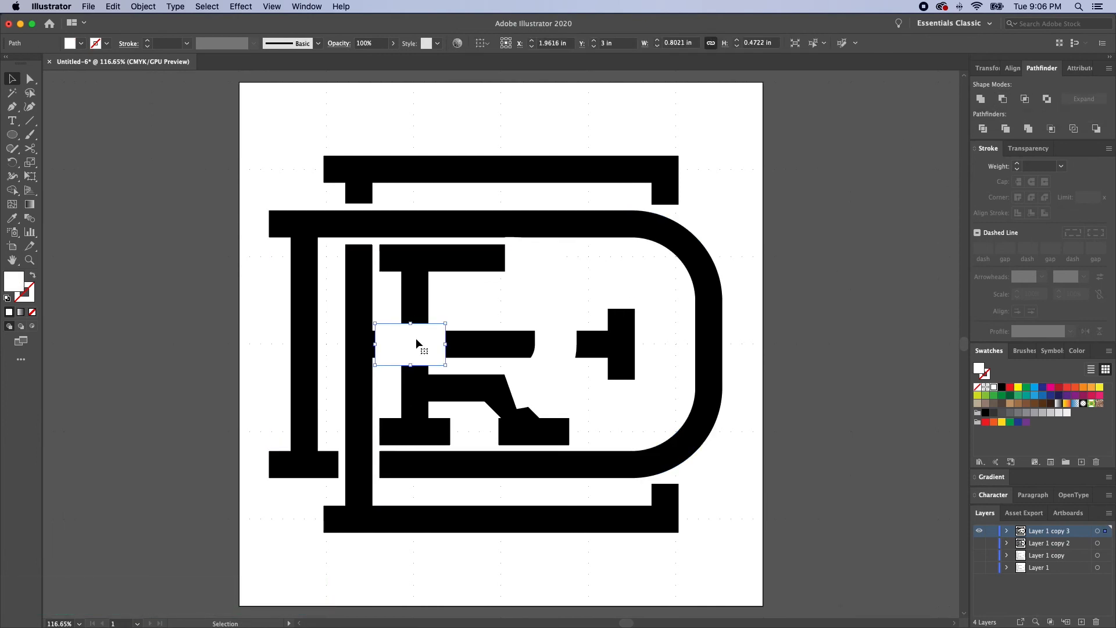
{"action": "key", "text": "super+c"}
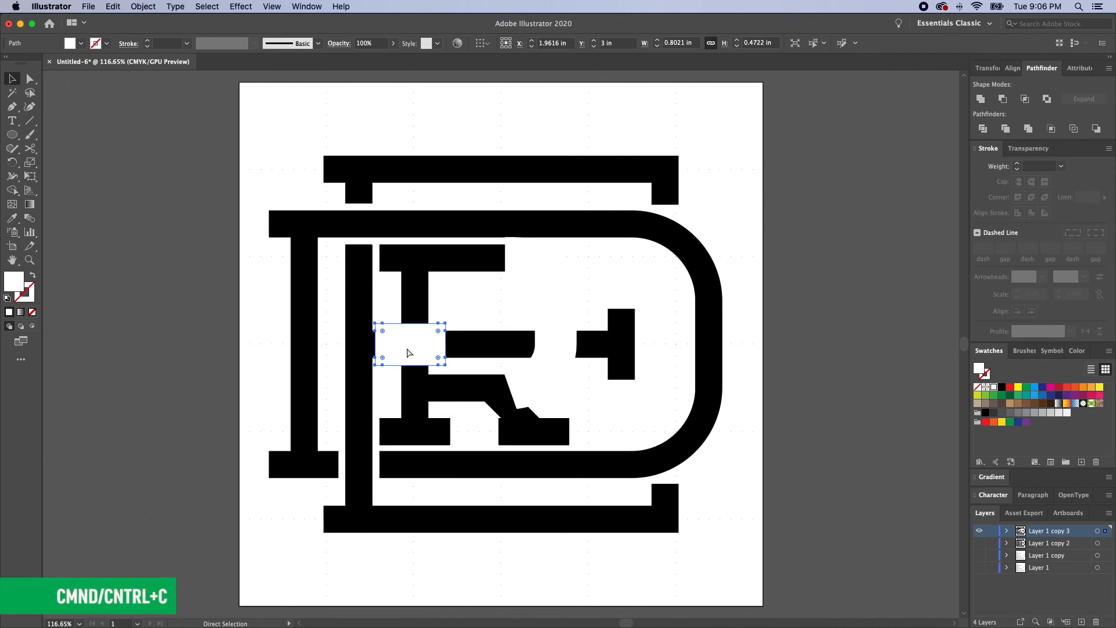
{"action": "key", "text": "Delete"}
{"action": "left_click", "coordinate": [424, 297]}
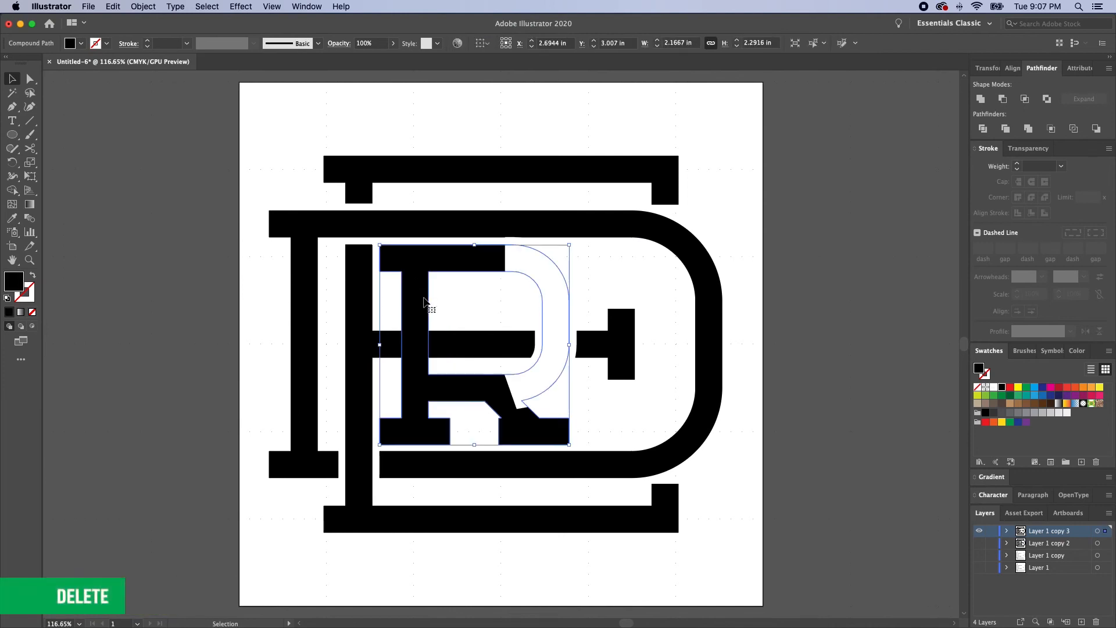
{"action": "key", "text": "super+f"}
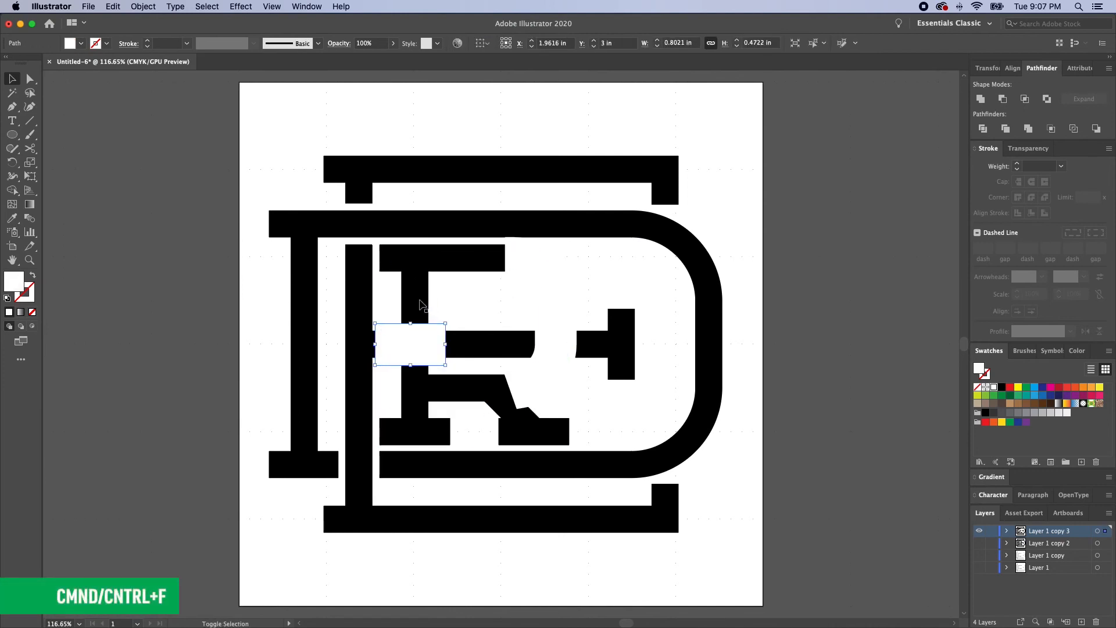
{"action": "left_click", "coordinate": [420, 301], "text": "shift"}
{"action": "left_click", "coordinate": [1002, 98]}
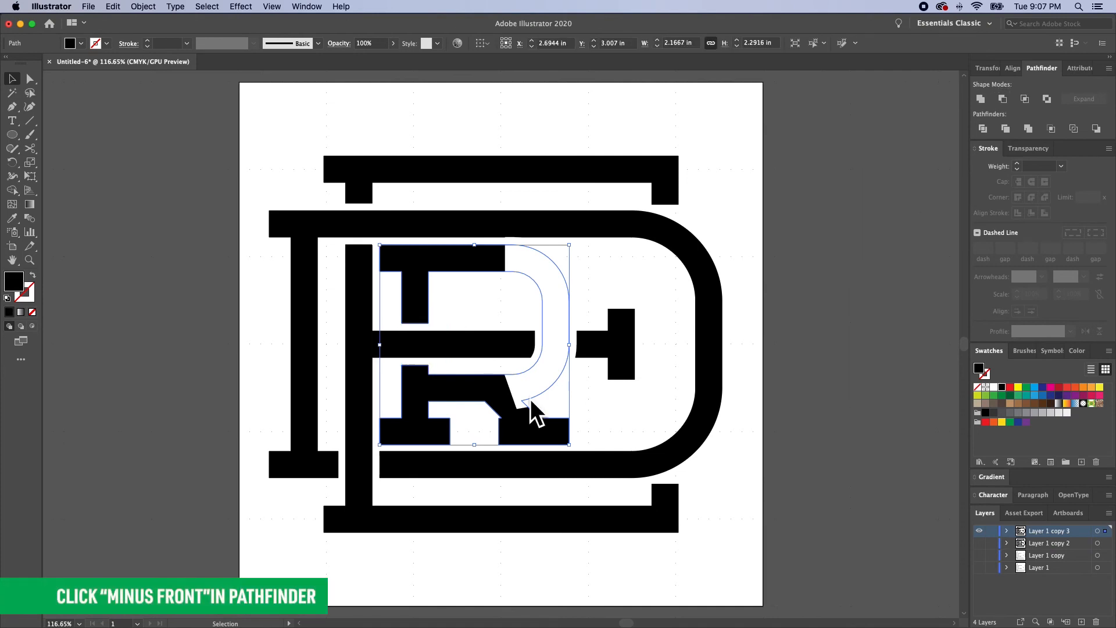
Restack the white bowl-shaped piece in front of the E, subtract it from the E with Minus Front, and deselect.
{"action": "left_click", "coordinate": [546, 368]}
{"action": "key", "text": "super+c"}
{"action": "key", "text": "Delete"}
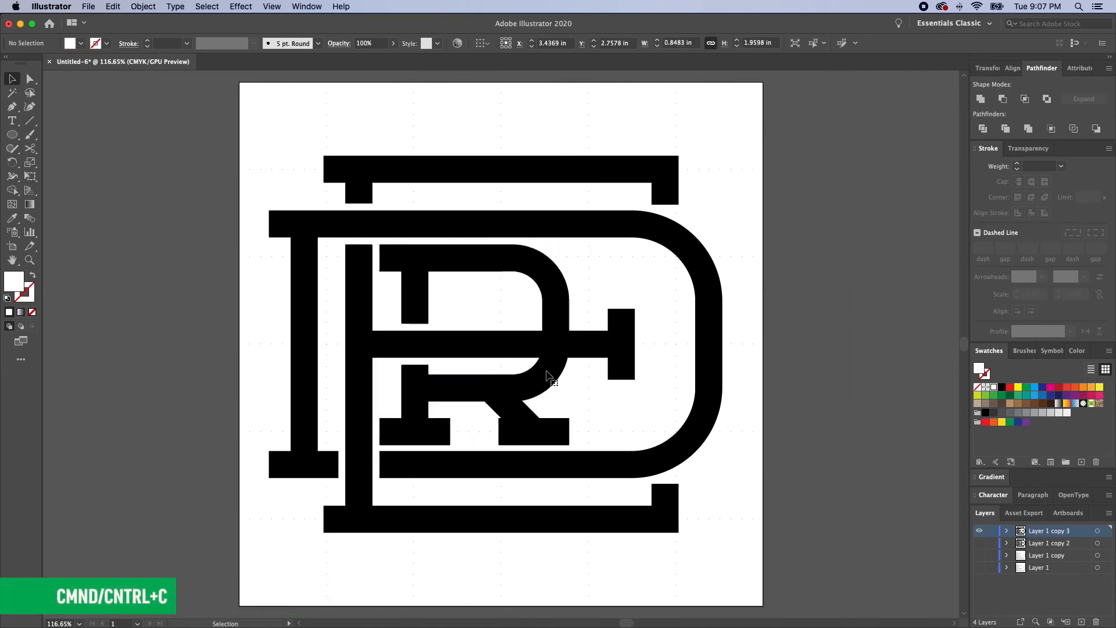
{"action": "left_click", "coordinate": [606, 356]}
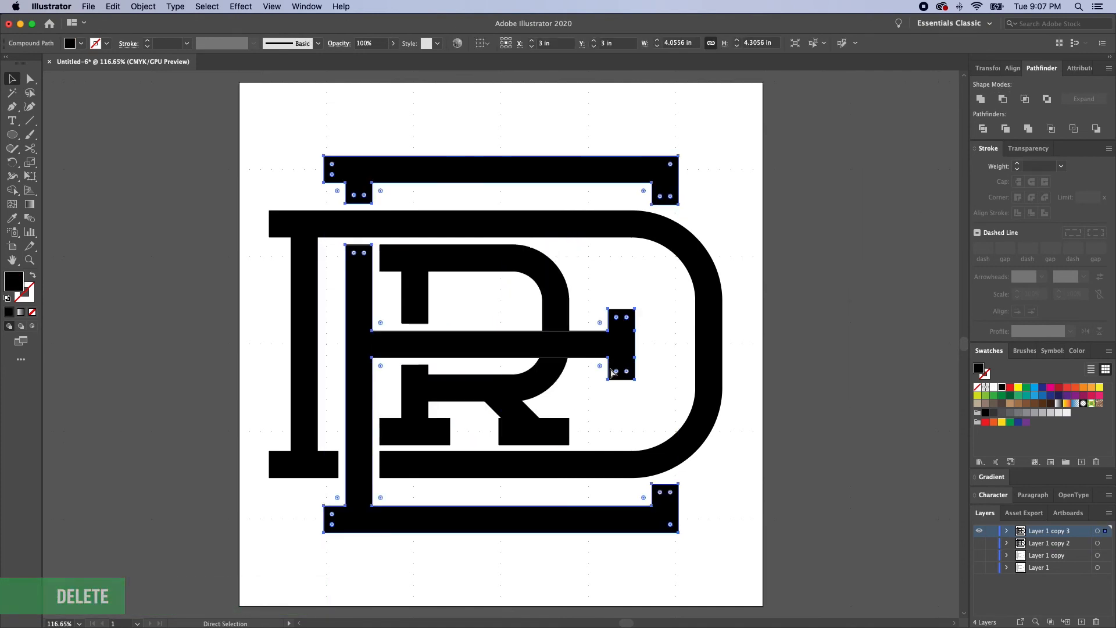
{"action": "key", "text": "super+f"}
{"action": "left_click", "coordinate": [624, 361], "text": "shift"}
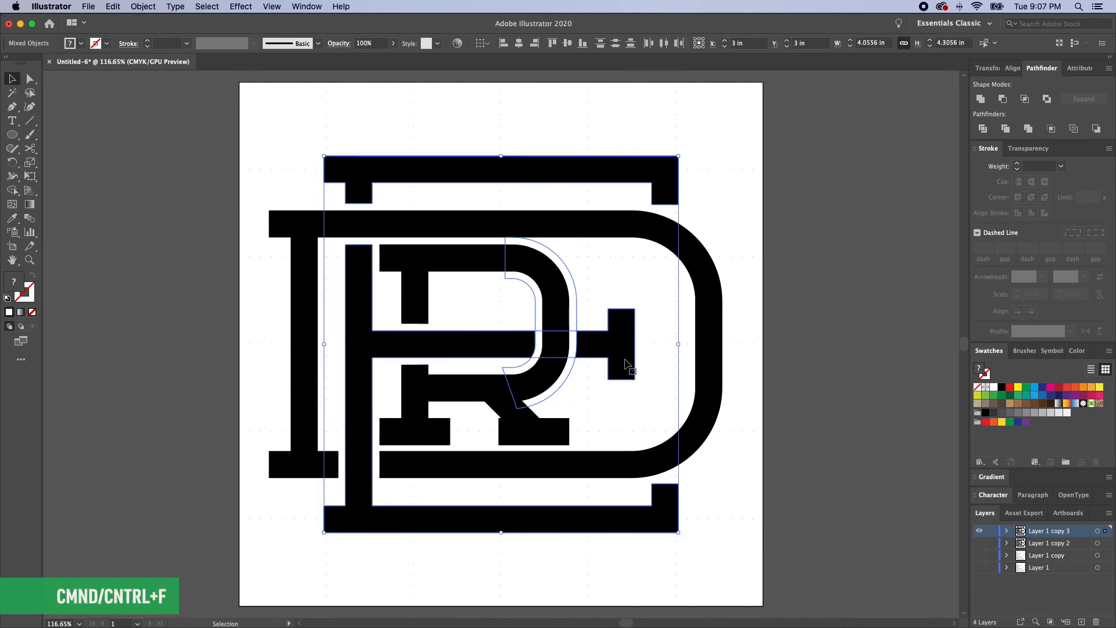
{"action": "left_click", "coordinate": [624, 362], "text": "shift"}
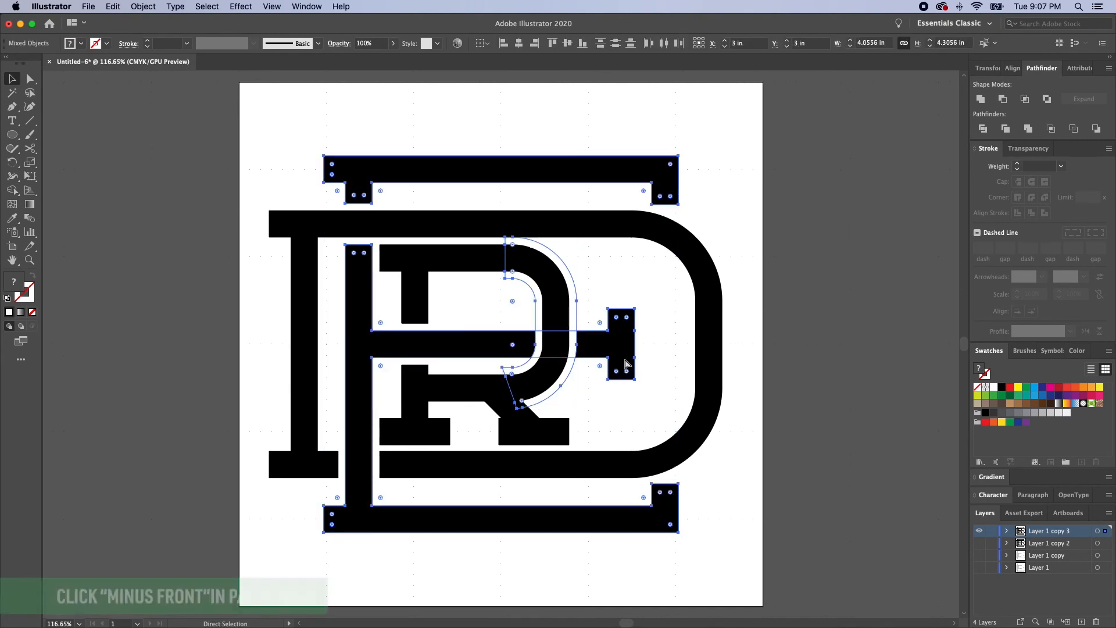
{"action": "left_click", "coordinate": [1005, 102]}
{"action": "left_click", "coordinate": [760, 415]}
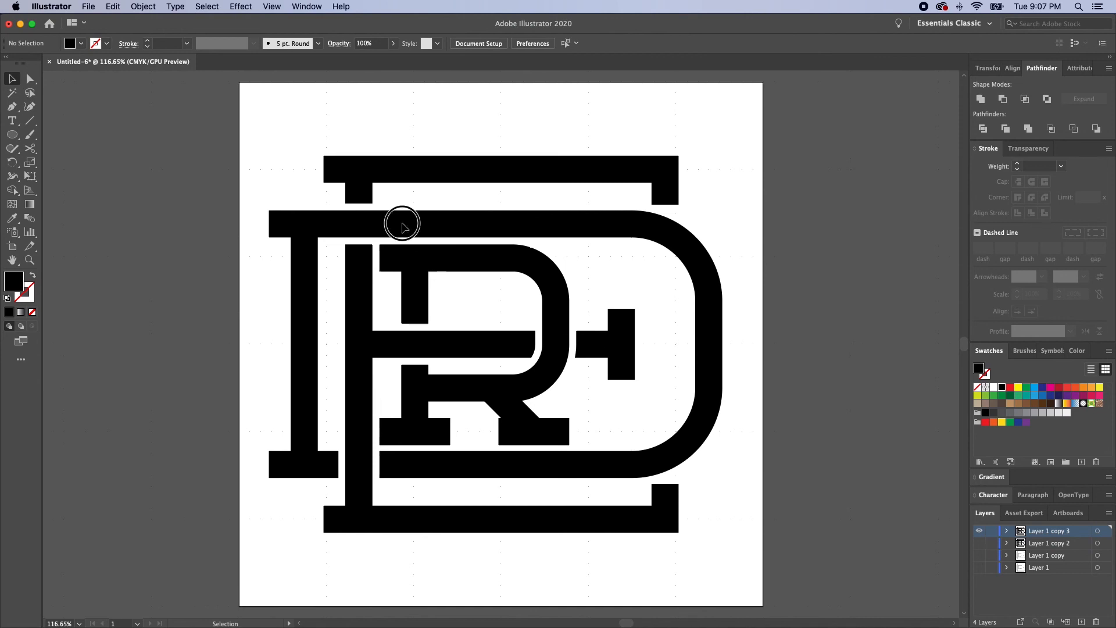
Round the corners of all three letters together to a radius of about 0.034 in and deselect them.
{"action": "key", "text": "super+a"}
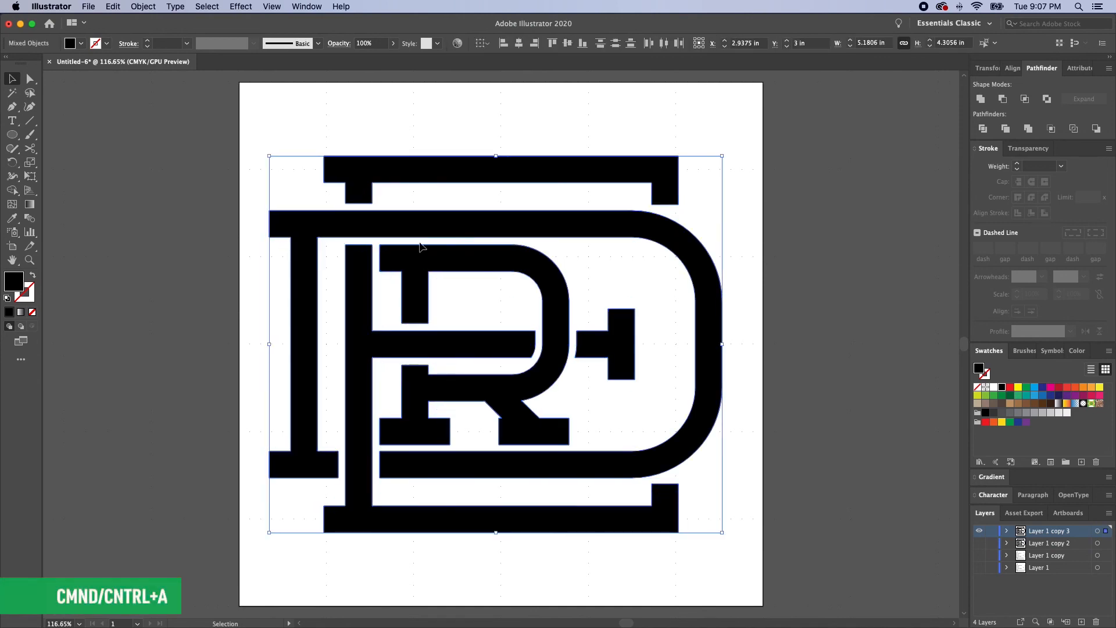
{"action": "key", "text": "a"}
{"action": "left_click", "coordinate": [299, 149]}
{"action": "left_click_drag", "start_coordinate": [299, 149], "coordinate": [452, 249]}
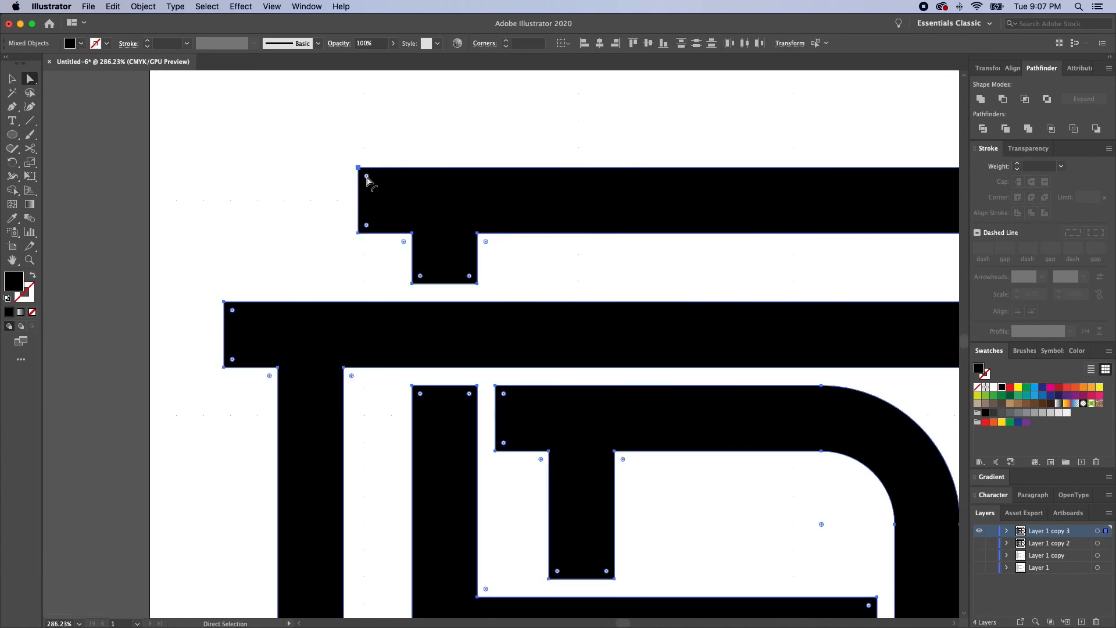
{"action": "left_click_drag", "start_coordinate": [366, 177], "coordinate": [389, 186]}
{"action": "left_click", "coordinate": [326, 217]}
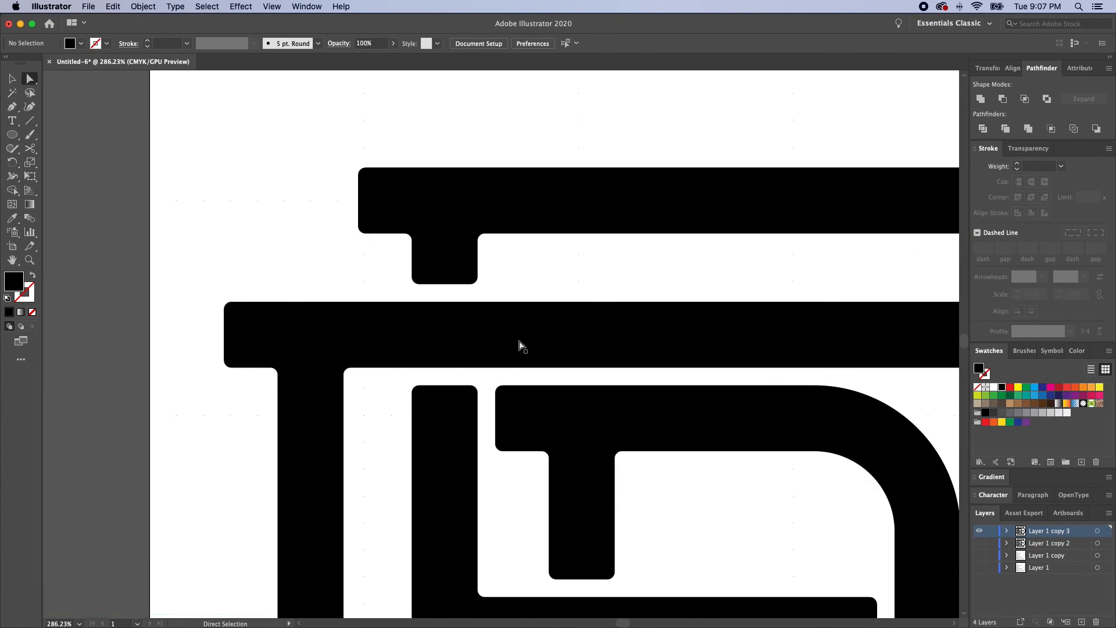
Nudge the end anchors of the R's right foot four steps left to shorten its serif.
{"action": "left_click", "coordinate": [523, 372], "text": "alt+super"}
{"action": "scroll", "coordinate": [533, 390], "scroll_direction": "down", "scroll_amount": 4}
{"action": "left_click_drag", "start_coordinate": [688, 530], "coordinate": [857, 570]}
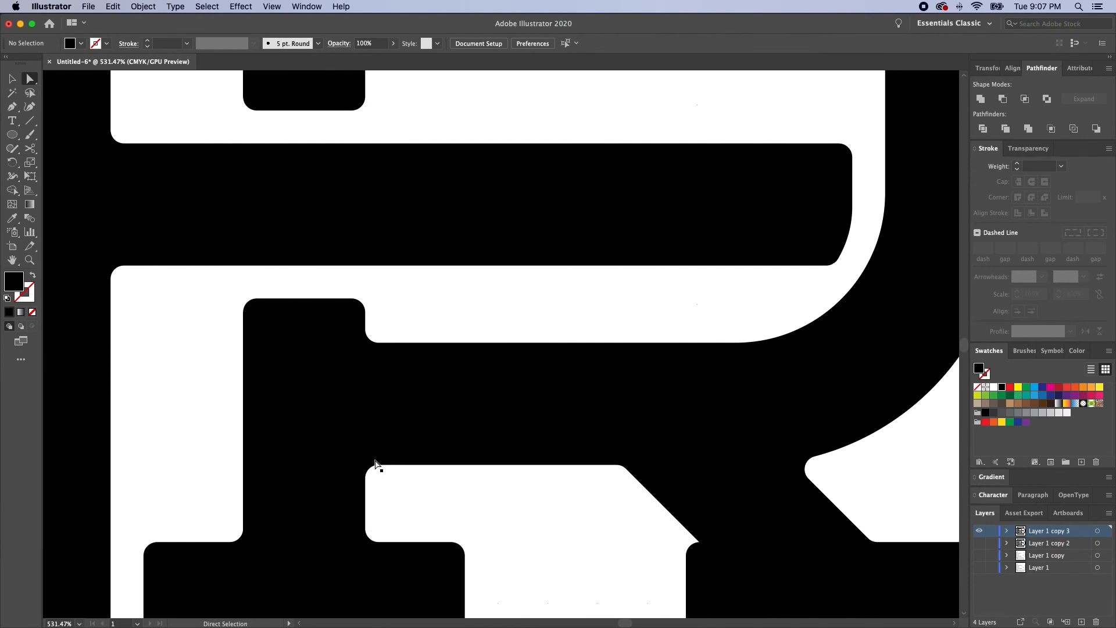
{"action": "key", "text": "super+0"}
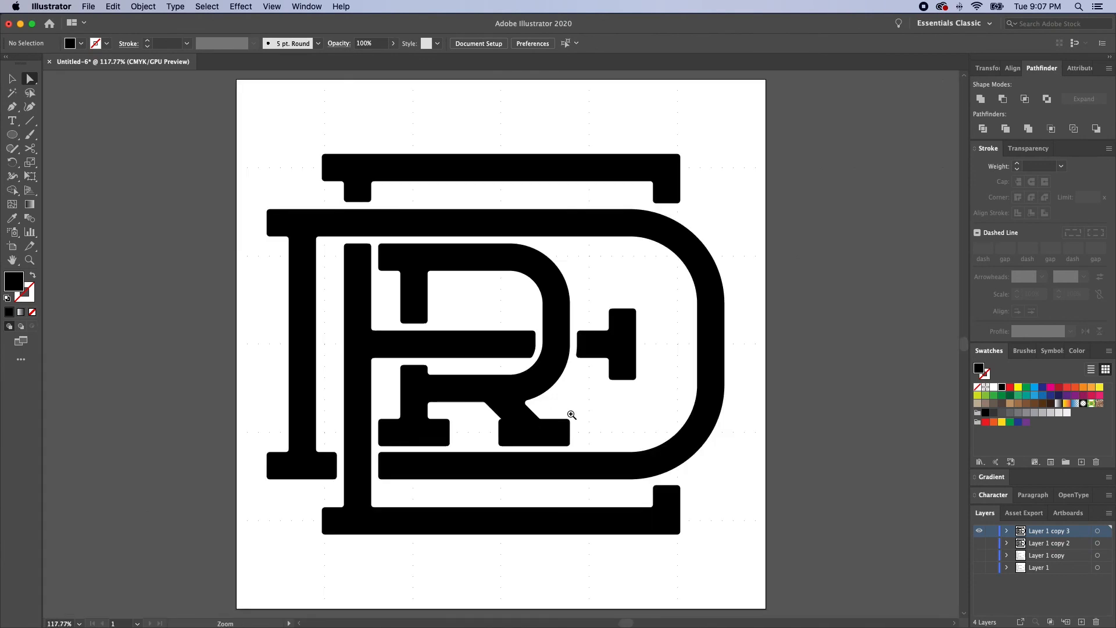
{"action": "key", "text": "a"}
{"action": "left_click", "coordinate": [559, 443]}
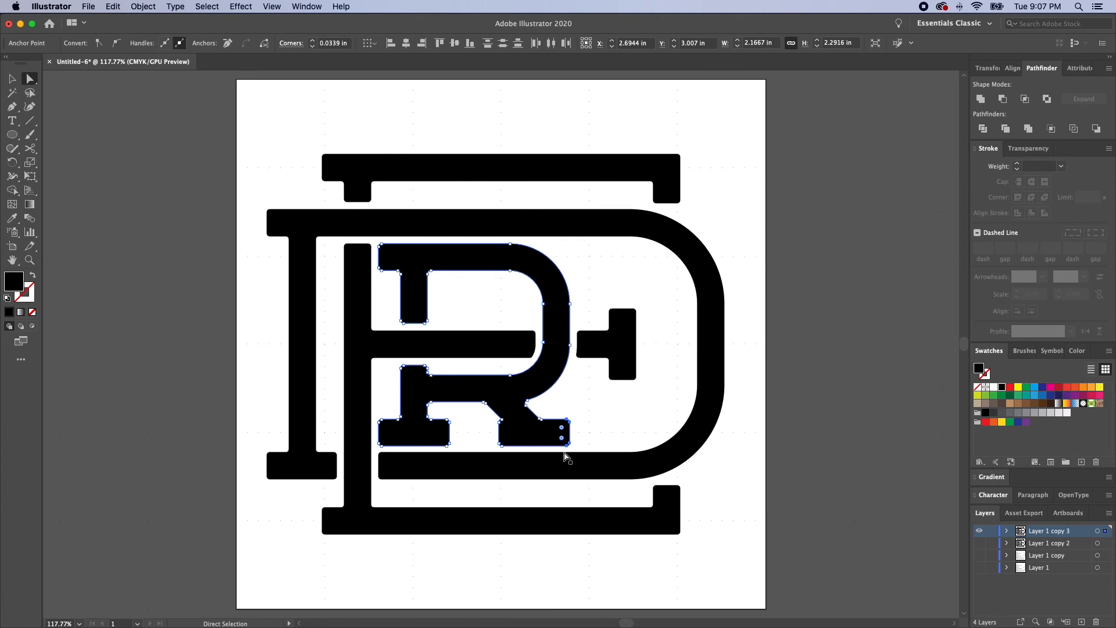
{"action": "key", "text": "Left"}
{"action": "key", "text": "Left"}
{"action": "key", "text": "Left"}
{"action": "key", "text": "Left"}
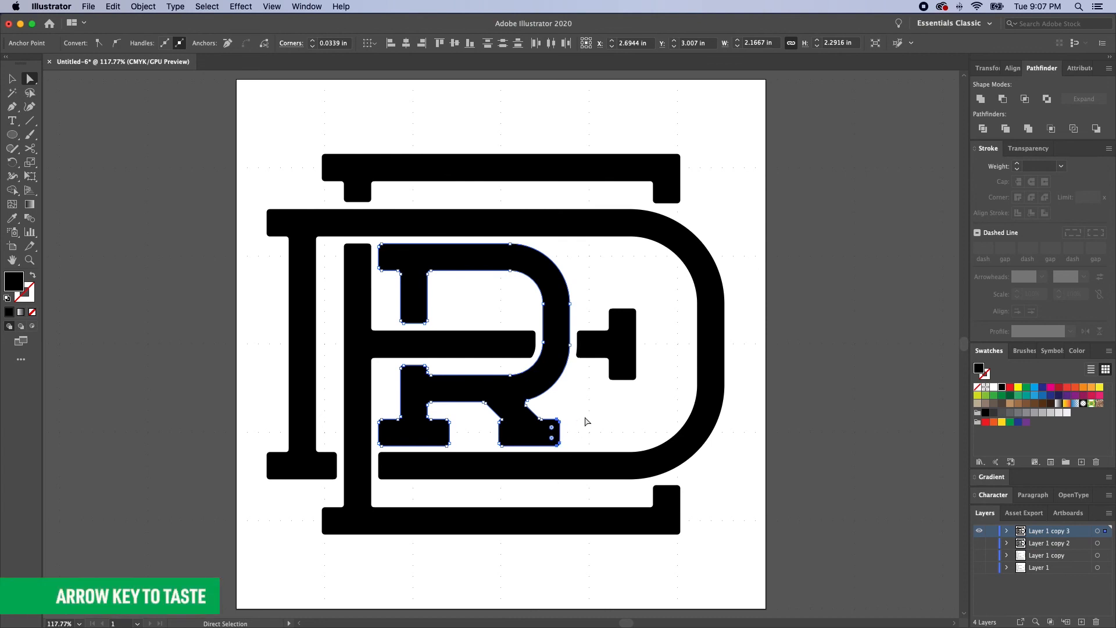
Examine the R's right foot and its rounded corners up close, then return to the full artboard.
{"action": "left_click", "coordinate": [587, 422]}
{"action": "left_click_drag", "start_coordinate": [489, 401], "coordinate": [677, 535]}
{"action": "left_click", "coordinate": [523, 453]}
{"action": "left_click_drag", "start_coordinate": [493, 441], "coordinate": [633, 530]}
{"action": "key", "text": "super+shift+a"}
{"action": "left_click", "coordinate": [568, 481], "text": "alt+super"}
{"action": "left_click", "coordinate": [569, 481], "text": "alt+super"}
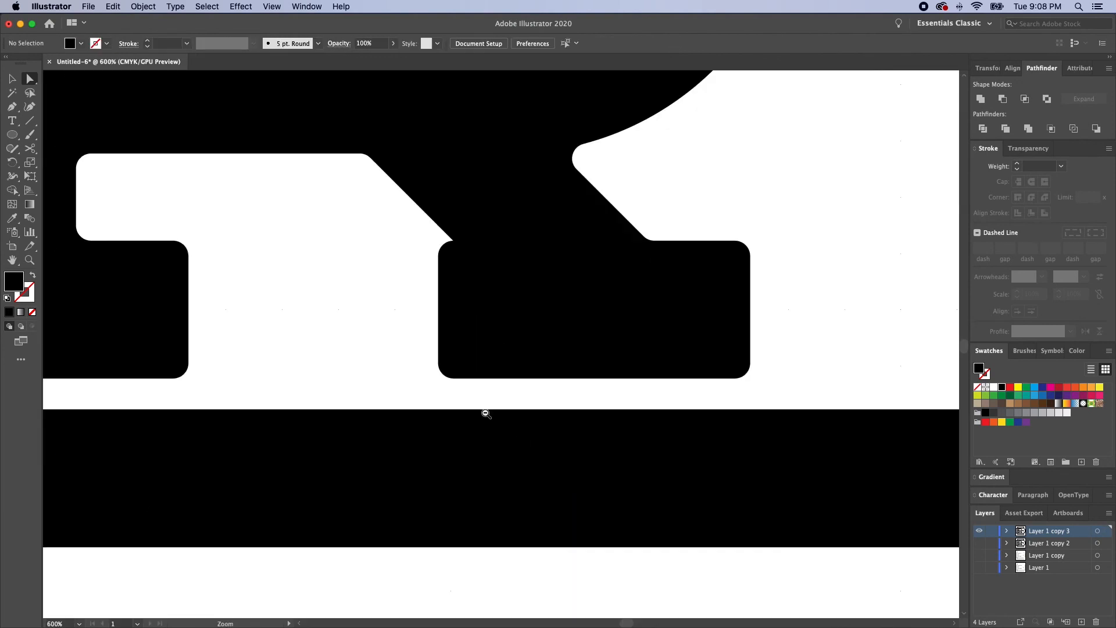
{"action": "left_click", "coordinate": [443, 378], "text": "alt+super"}
{"action": "left_click", "coordinate": [444, 380], "text": "alt+super"}
{"action": "left_click", "coordinate": [445, 380], "text": "alt+super"}
{"action": "key", "text": "super+0"}
Slant the left serif ends of the E, D and R by nudging their inner corner anchors five steps right, and deselect.
{"action": "key", "text": "a"}
{"action": "left_click", "coordinate": [325, 169]}
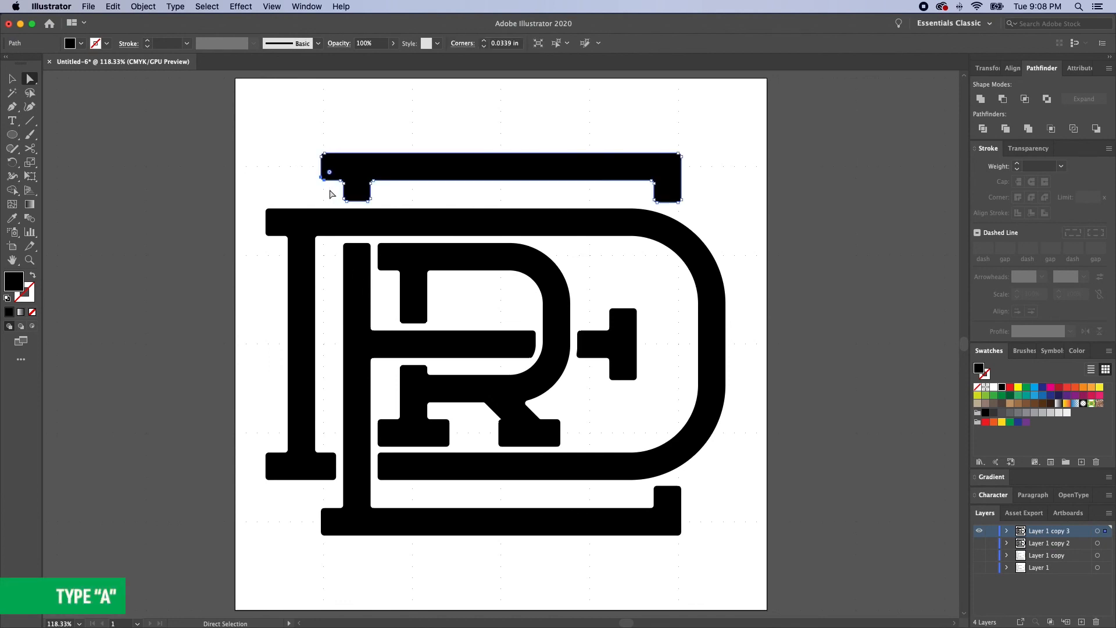
{"action": "left_click_drag", "start_coordinate": [259, 229], "coordinate": [277, 249]}
{"action": "left_click_drag", "start_coordinate": [261, 446], "coordinate": [282, 464]}
{"action": "left_click_drag", "start_coordinate": [374, 277], "coordinate": [384, 264]}
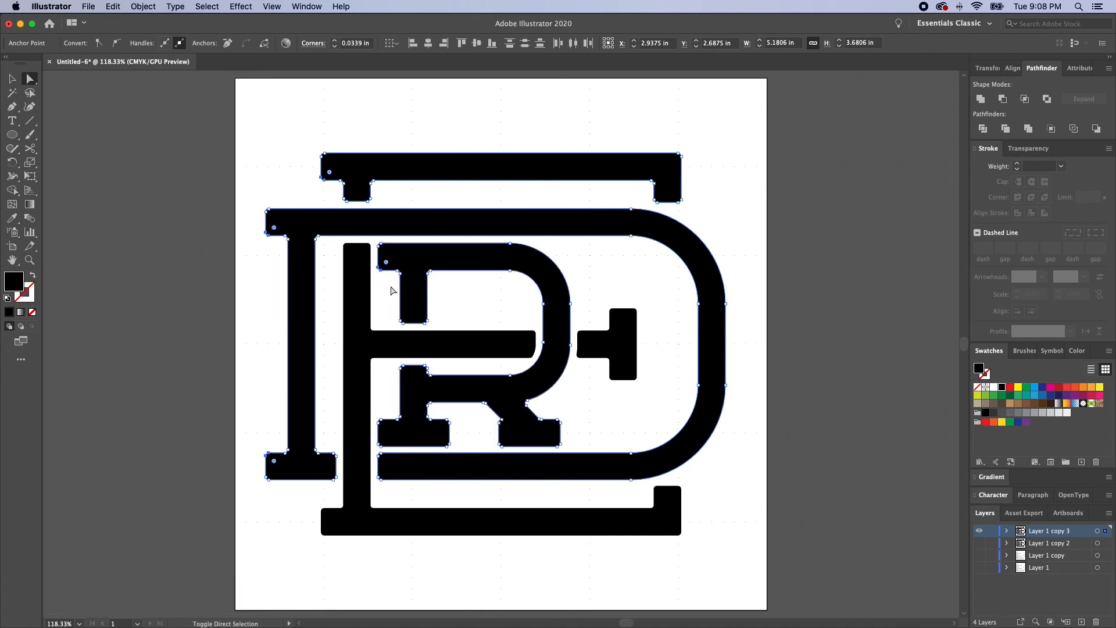
{"action": "left_click_drag", "start_coordinate": [375, 413], "coordinate": [388, 428]}
{"action": "key", "text": "Right"}
{"action": "key", "text": "Right"}
{"action": "key", "text": "Right"}
{"action": "key", "text": "Right"}
{"action": "key", "text": "Right"}
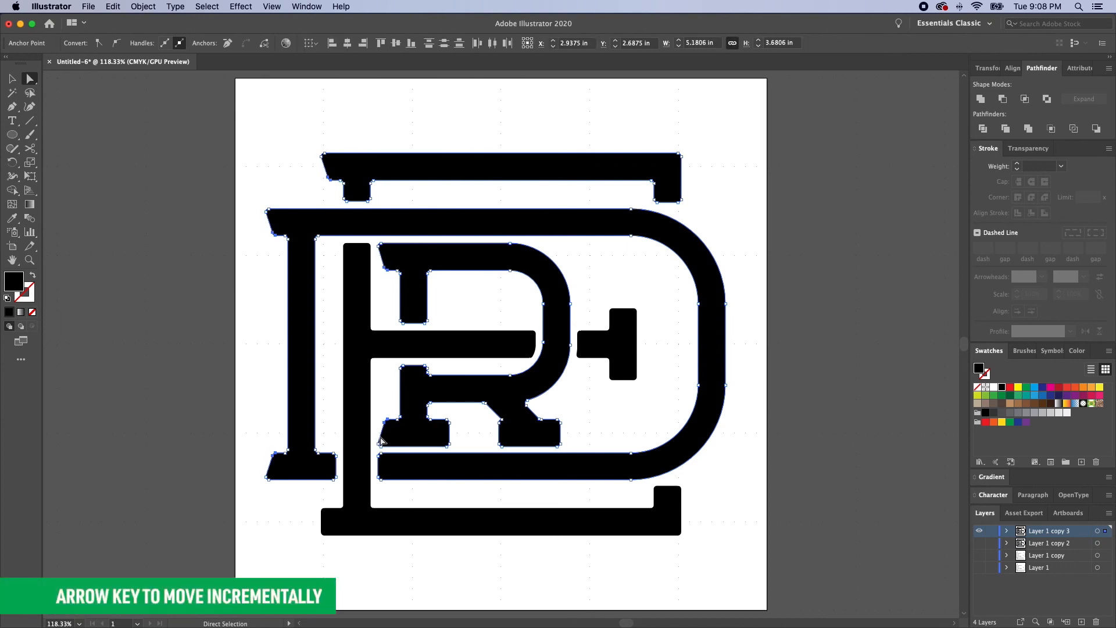
{"action": "left_click", "coordinate": [266, 412]}
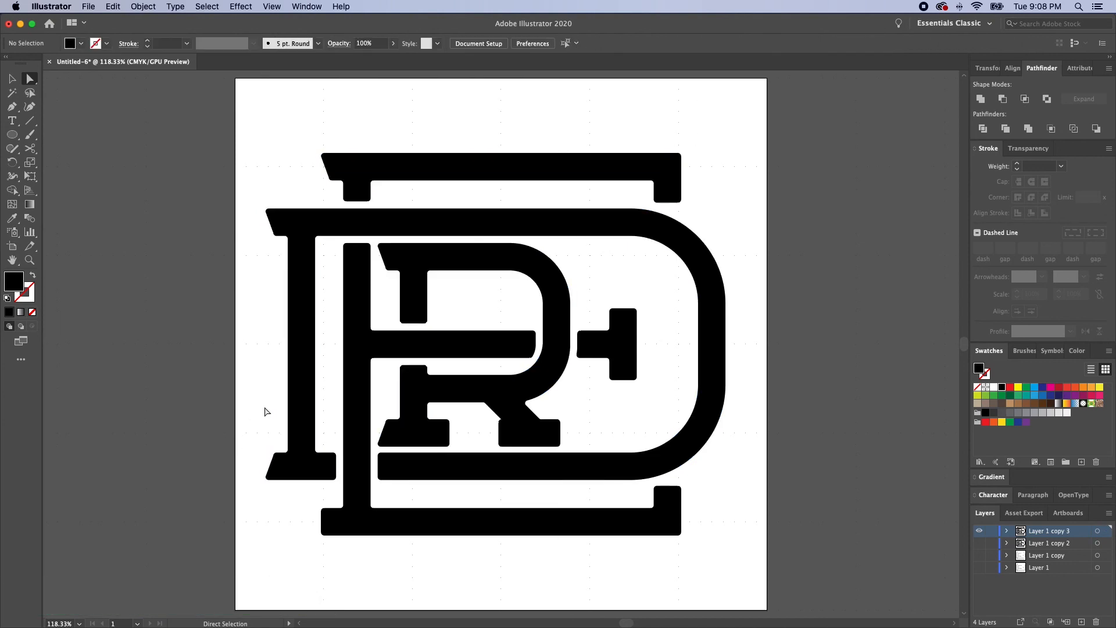
Hide the document grid.
{"action": "key", "text": "v"}
{"action": "left_click", "coordinate": [271, 6]}
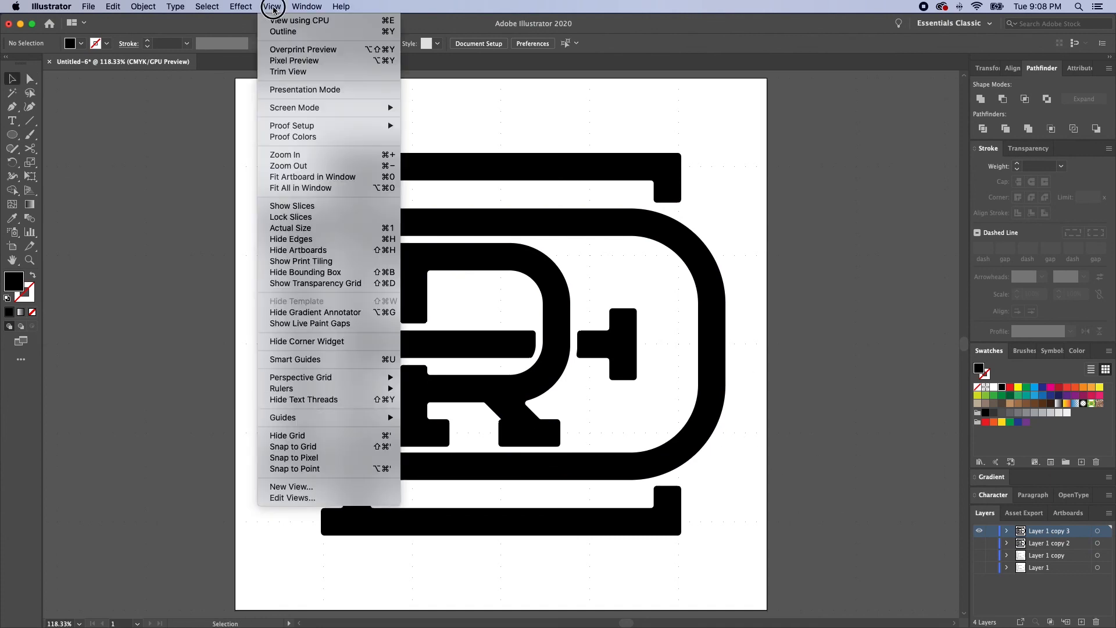
{"action": "left_click", "coordinate": [319, 438]}
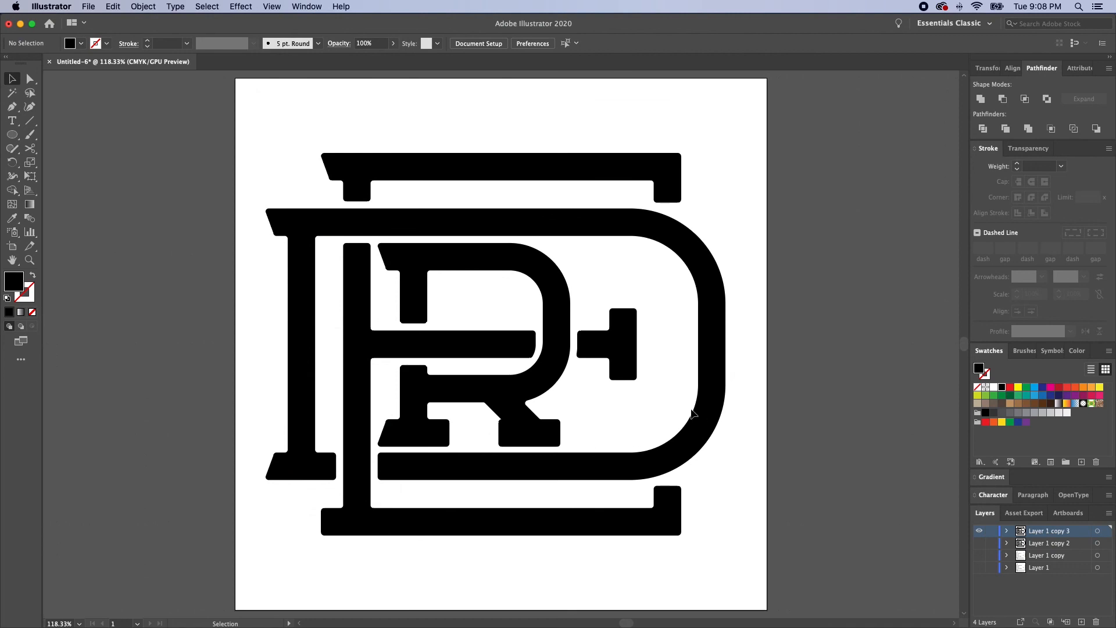
Group all the letter shapes and duplicate the layer "Layer 1 copy 3".
{"action": "key", "text": "ctrl+a"}
{"action": "key", "text": "ctrl+g"}
{"action": "key", "text": "ctrl+shift+a"}
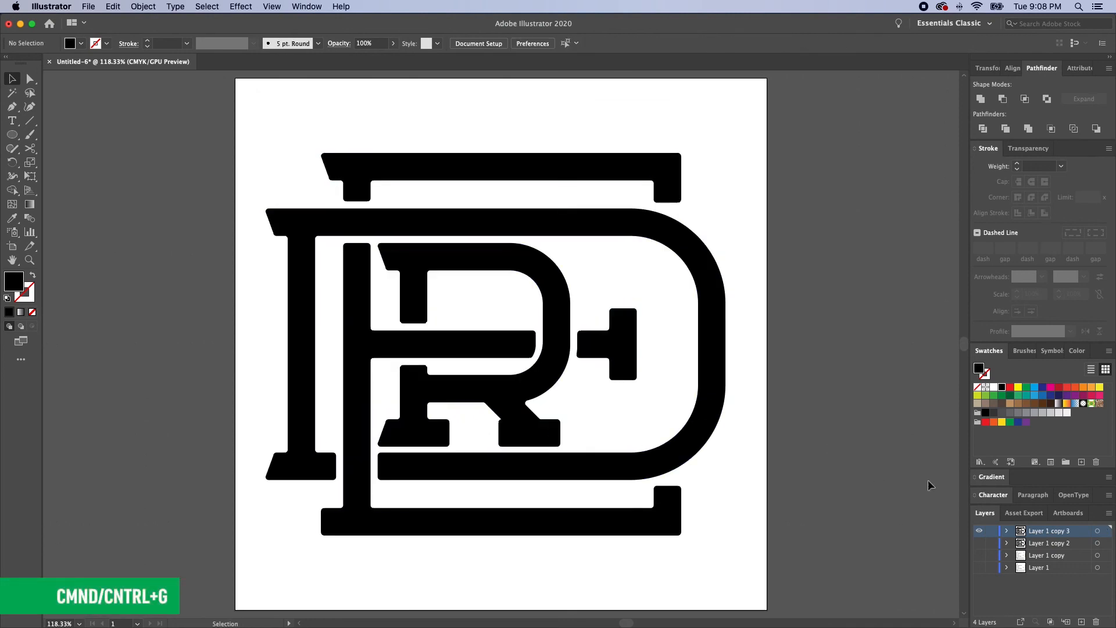
{"action": "left_click", "coordinate": [1108, 514]}
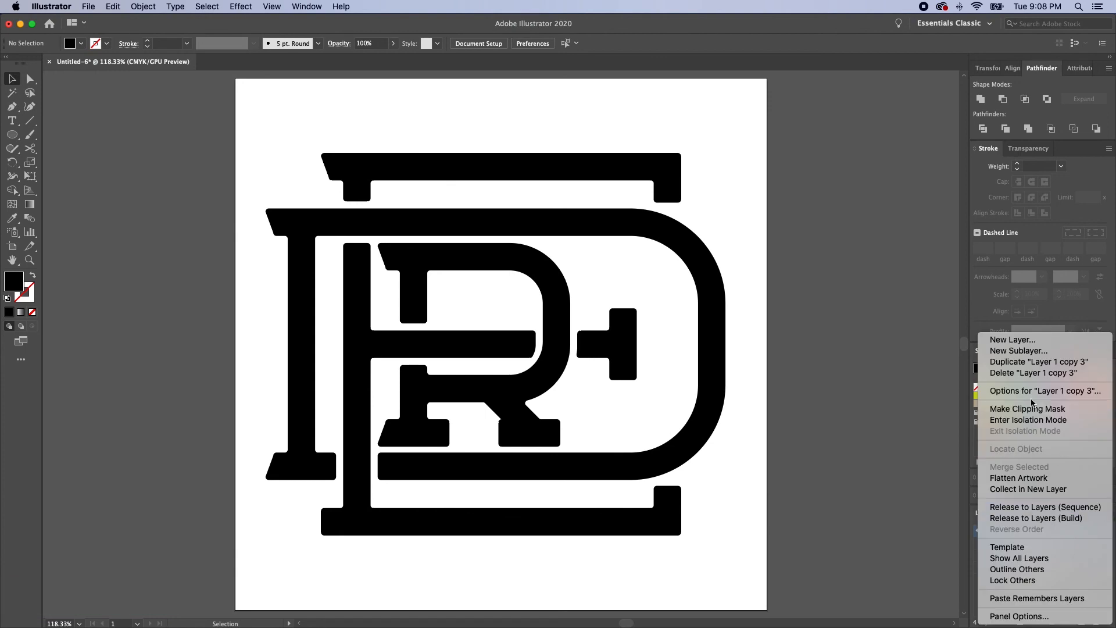
{"action": "left_click", "coordinate": [1026, 362]}
Create a 6 x 6 in rectangle starting at the artboard's upper-left corner.
{"action": "key", "text": "m"}
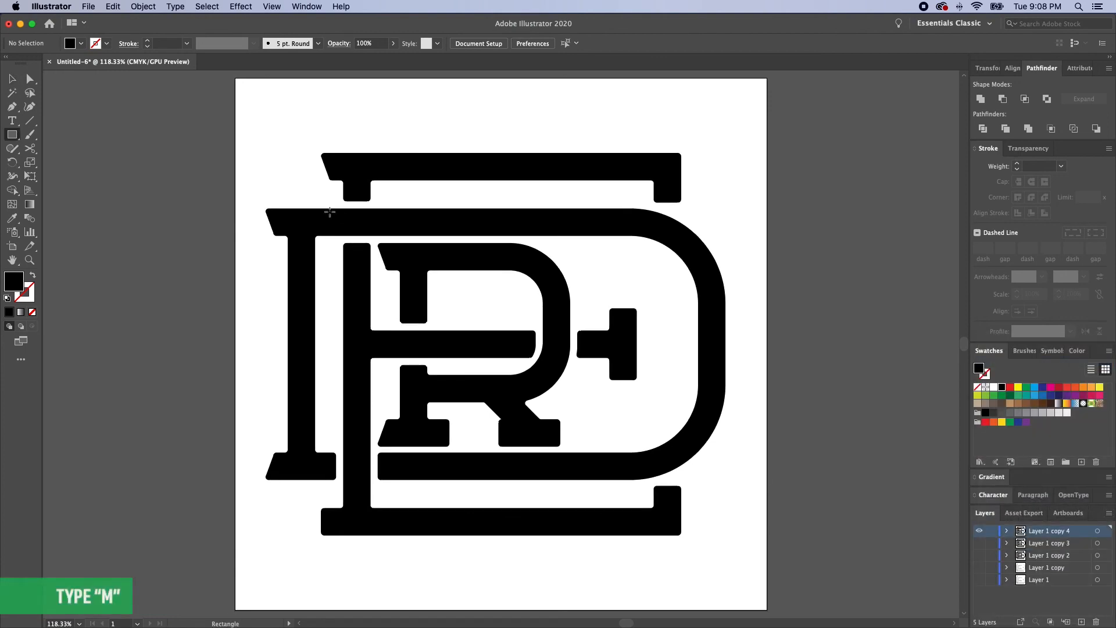
{"action": "left_click", "coordinate": [235, 77]}
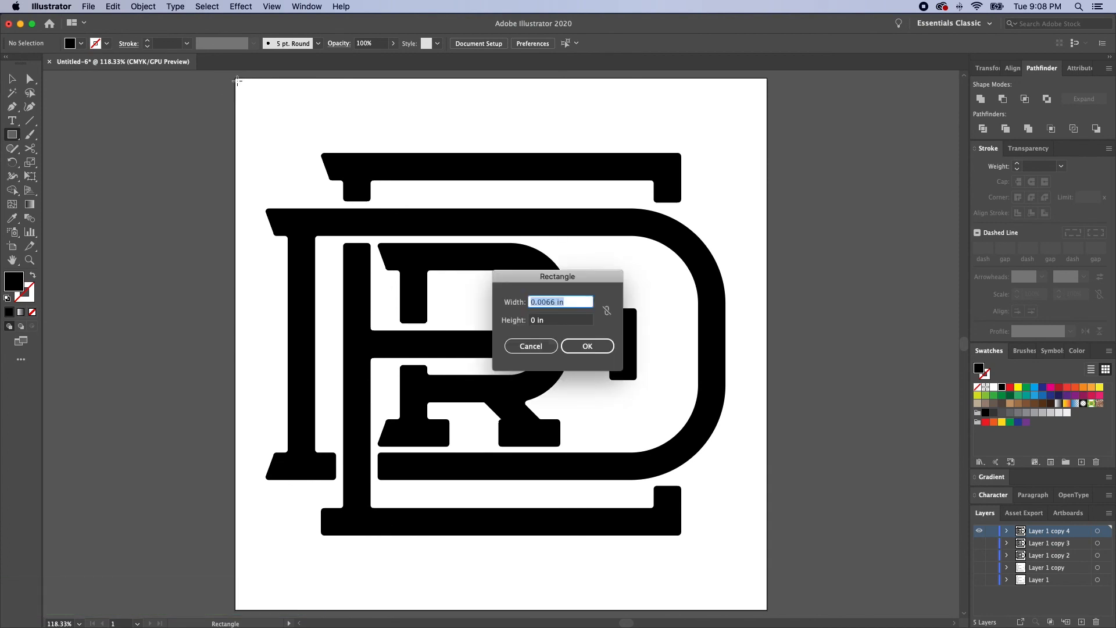
{"action": "type", "text": "6"}
{"action": "key", "text": "Tab"}
{"action": "type", "text": "6"}
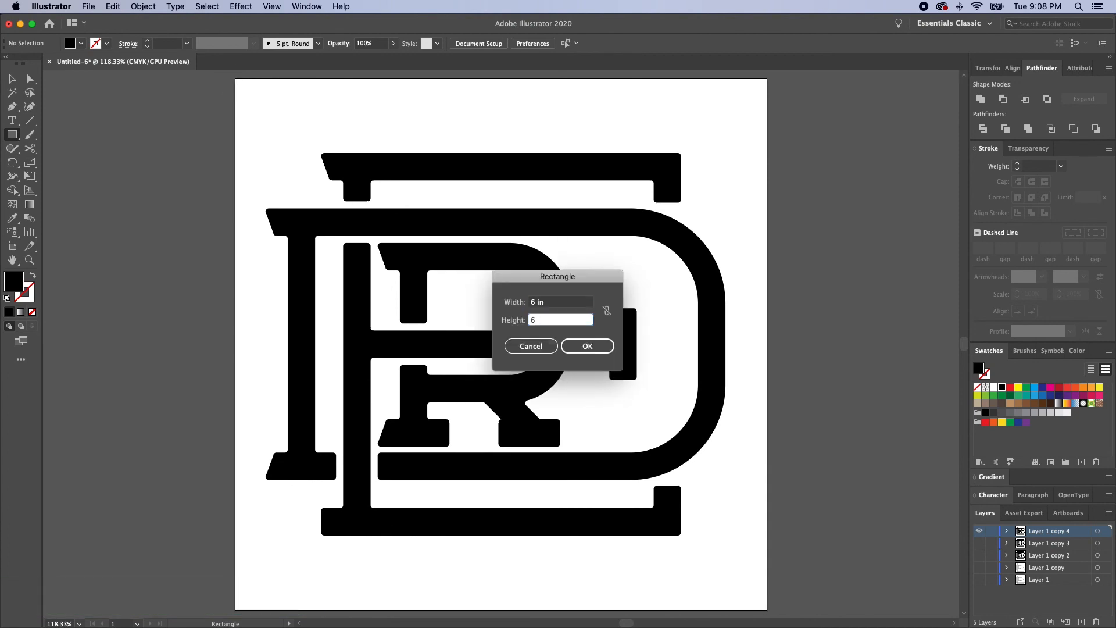
{"action": "key", "text": "Return"}
Align the black square with the artboard by setting its position to X 3 in and Y 3 in.
{"action": "key", "text": "v"}
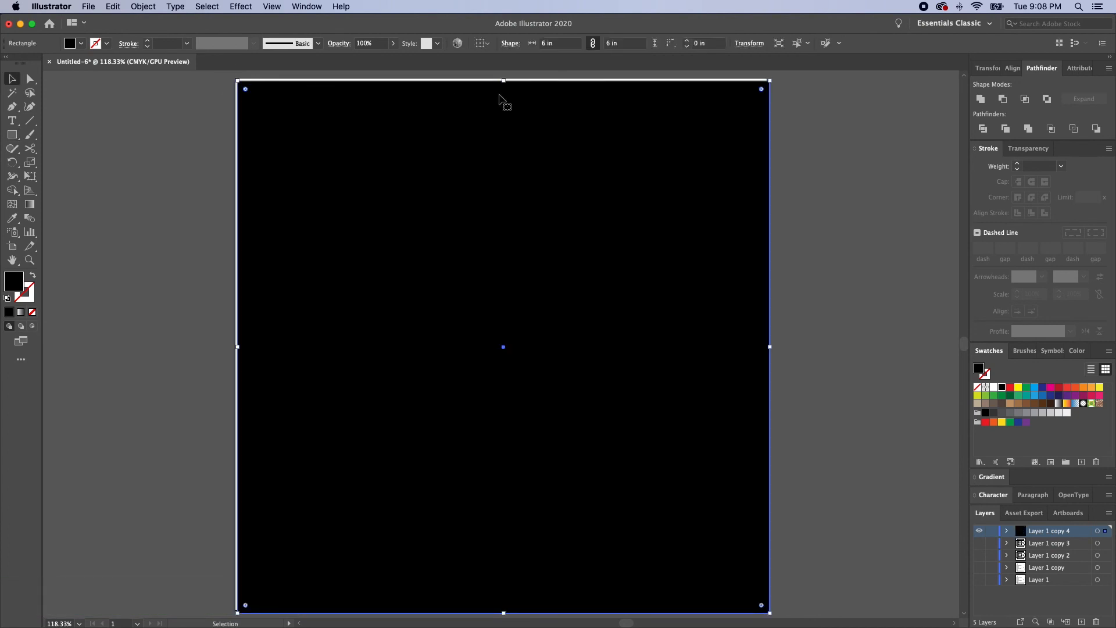
{"action": "left_click", "coordinate": [988, 68]}
{"action": "left_click", "coordinate": [1010, 86]}
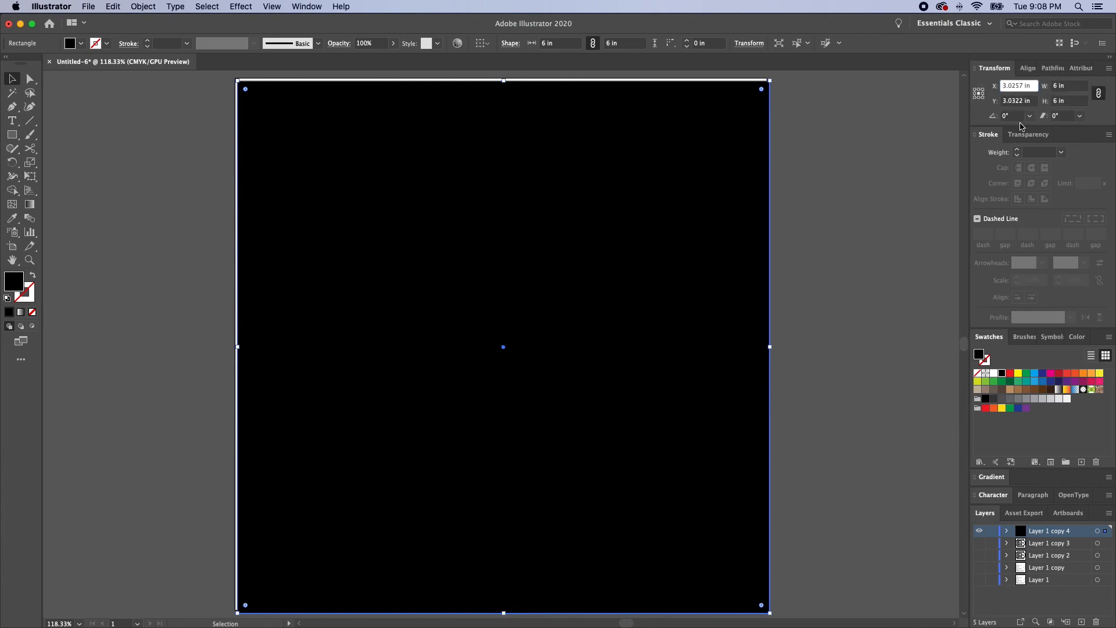
{"action": "key", "text": "Down"}
{"action": "key", "text": "Tab"}
{"action": "key", "text": "Down"}
{"action": "key", "text": "Return"}
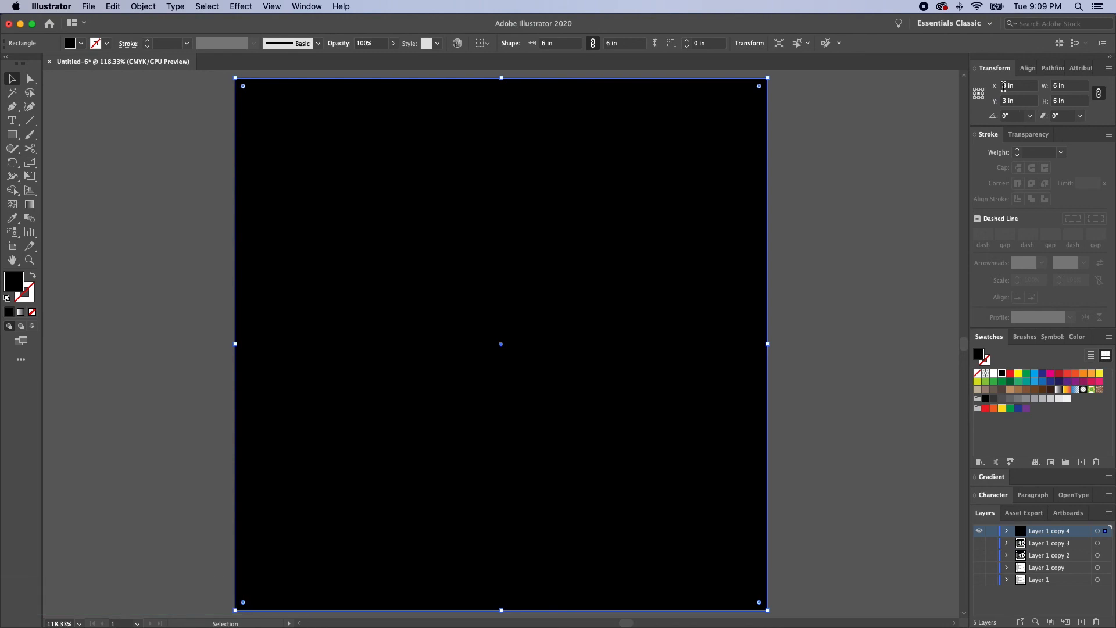
Send the black square to the back, fill the monogram letters with white and deselect.
{"action": "key", "text": "super"}
{"action": "key", "text": "super+shift+bracketleft"}
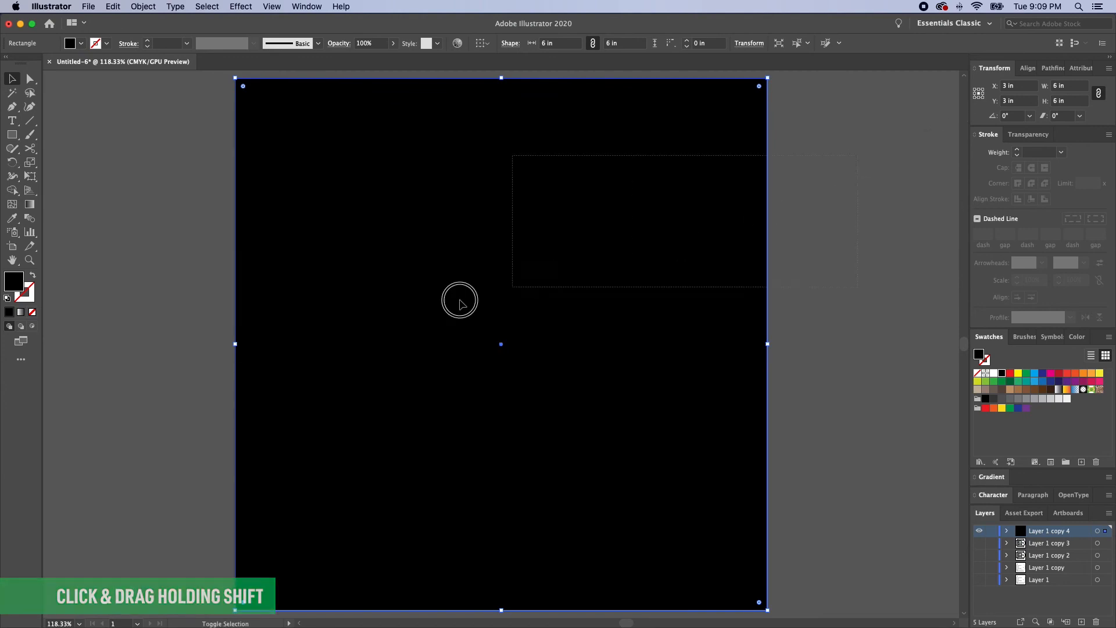
{"action": "left_click_drag", "start_coordinate": [546, 283], "coordinate": [270, 401]}
{"action": "left_click_drag", "start_coordinate": [175, 541], "coordinate": [174, 545]}
{"action": "left_click", "coordinate": [993, 373]}
{"action": "left_click", "coordinate": [854, 339]}
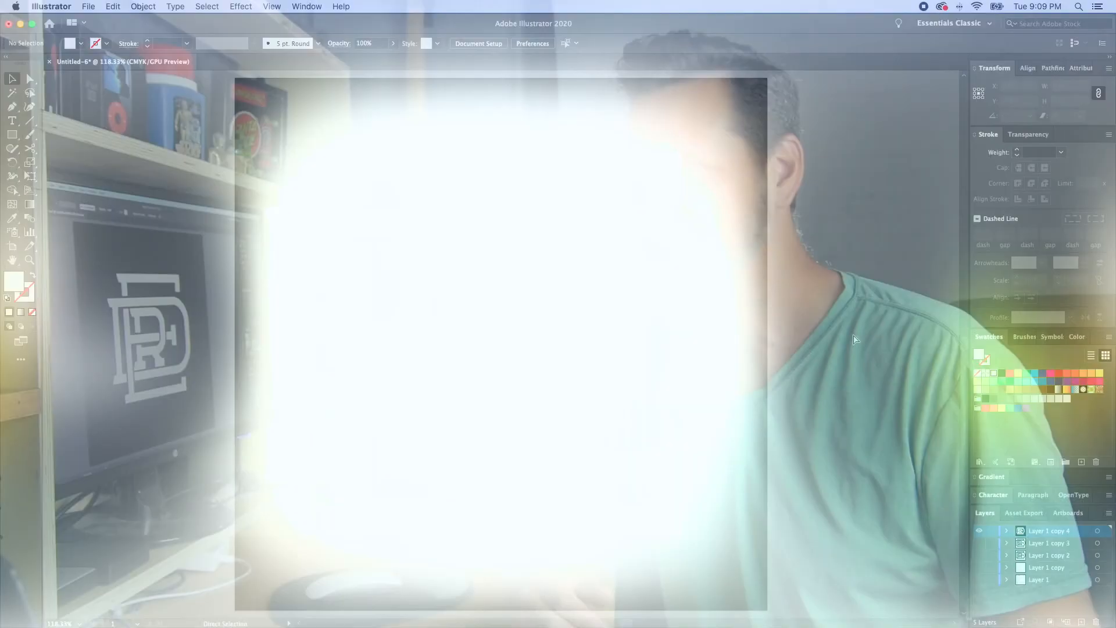